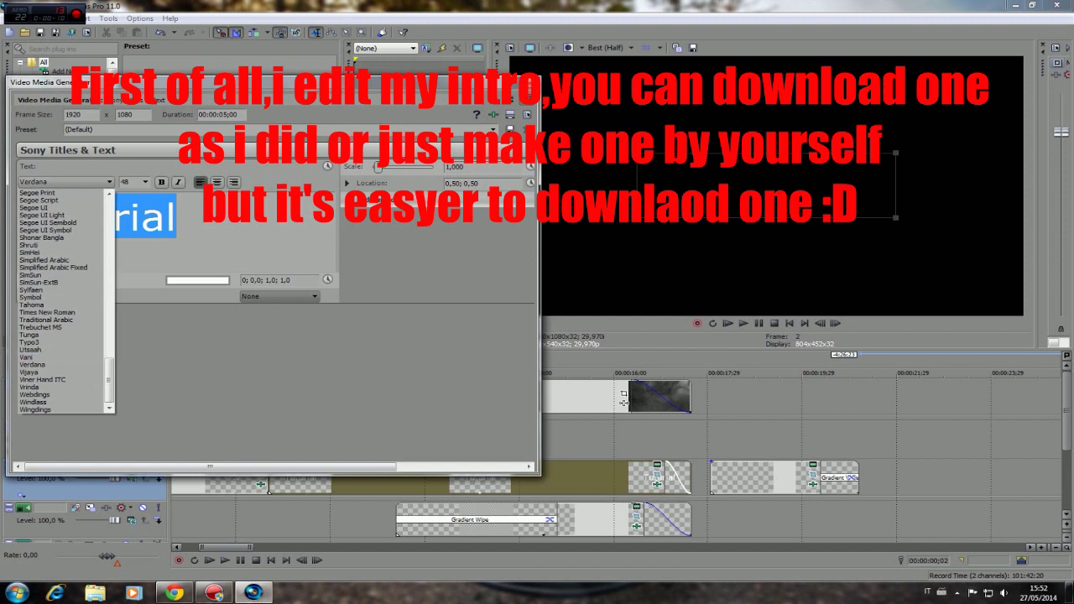
- Set the font of the "Tutorial" title to Viner Hand ITC and close its generator settings
{"action": "left_click", "coordinate": [50, 381]}
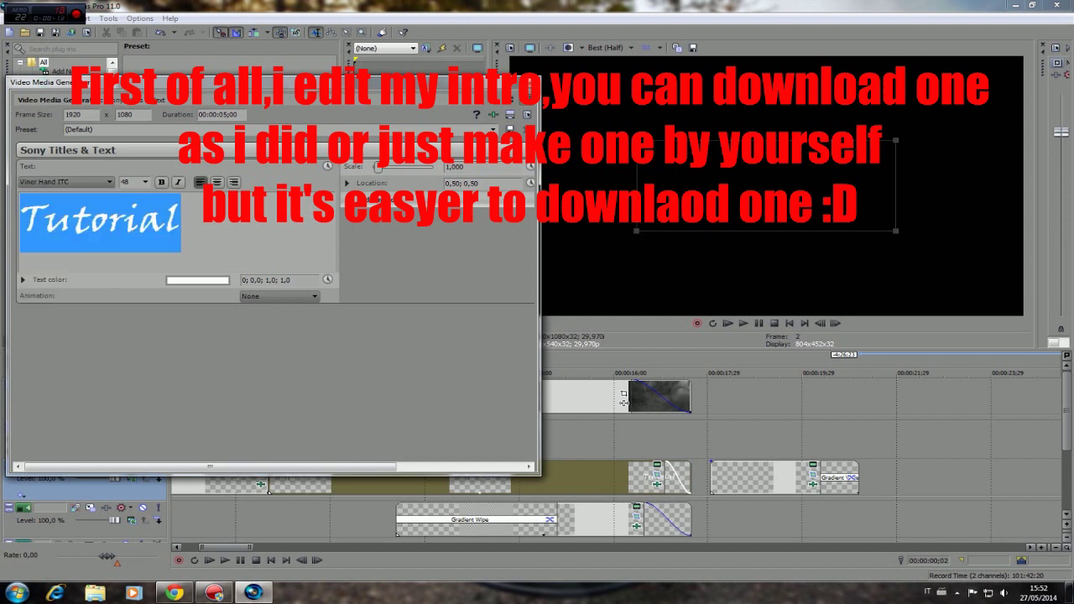
{"action": "left_click", "coordinate": [530, 82]}
- Edit the generated text of the second title, below "Tutorial", to read "For Sony Vegas Pro 11"
{"action": "left_click", "coordinate": [624, 403]}
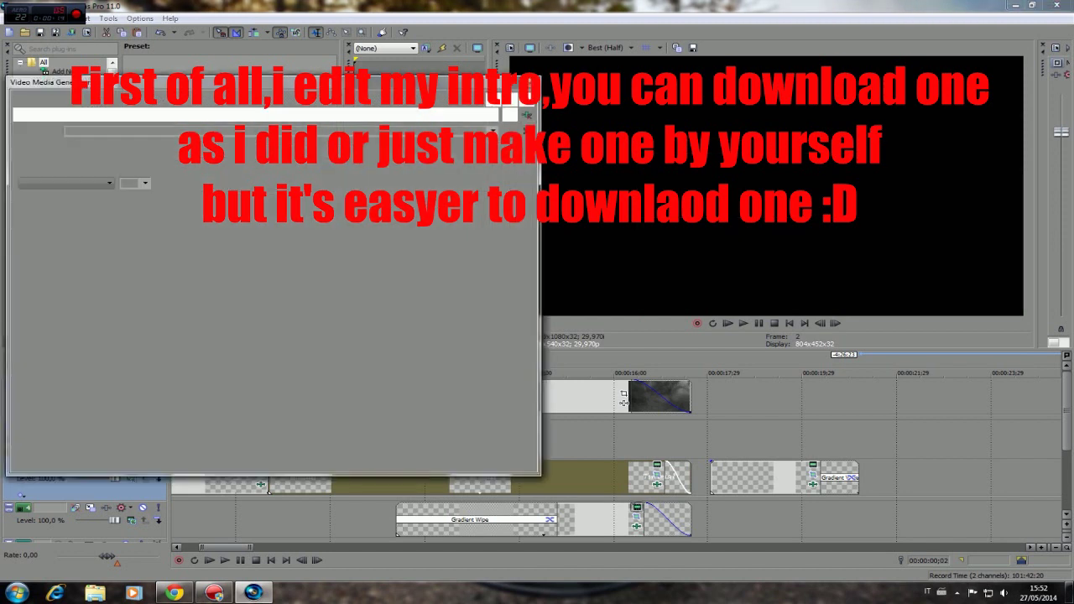
{"action": "type", "text": "F"}
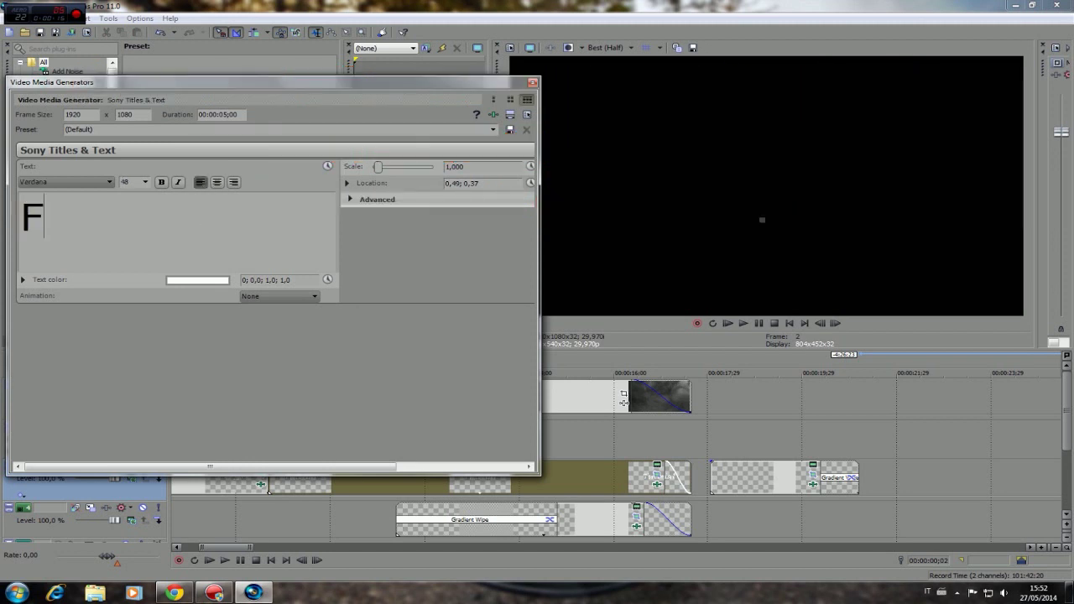
{"action": "type", "text": "or Son"}
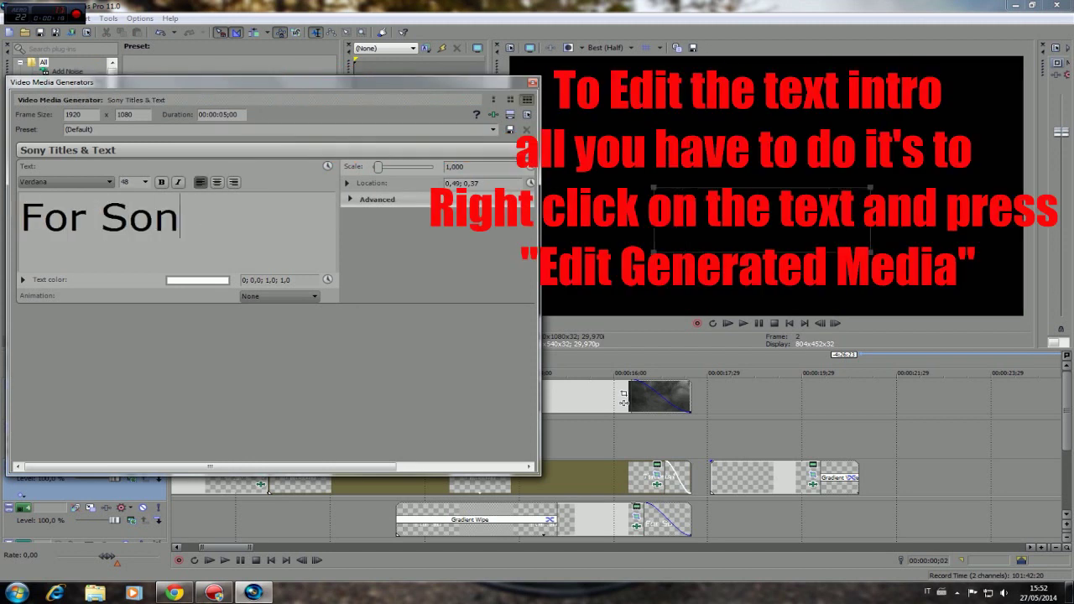
{"action": "type", "text": "y Vegas Pro 11"}
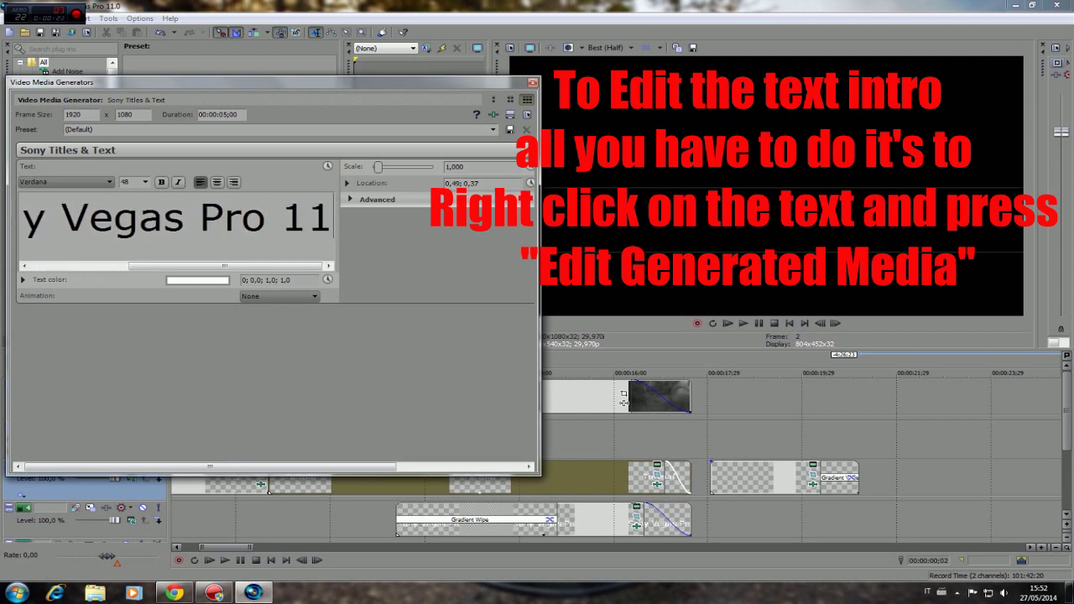
- Format the whole "For Sony Vegas Pro 11" text in Viner Hand ITC at size 42
{"action": "left_click", "coordinate": [595, 374]}
{"action": "left_click_drag", "start_coordinate": [331, 220], "coordinate": [20, 216]}
{"action": "left_click", "coordinate": [84, 182]}
{"action": "left_click", "coordinate": [63, 371]}
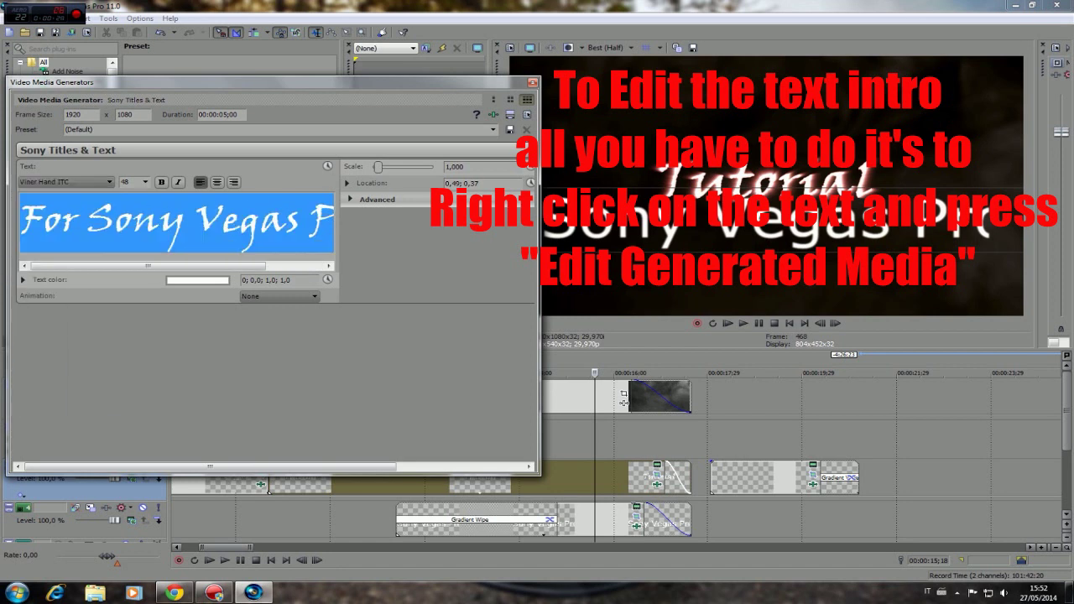
{"action": "left_click", "coordinate": [145, 182]}
{"action": "left_click", "coordinate": [130, 264]}
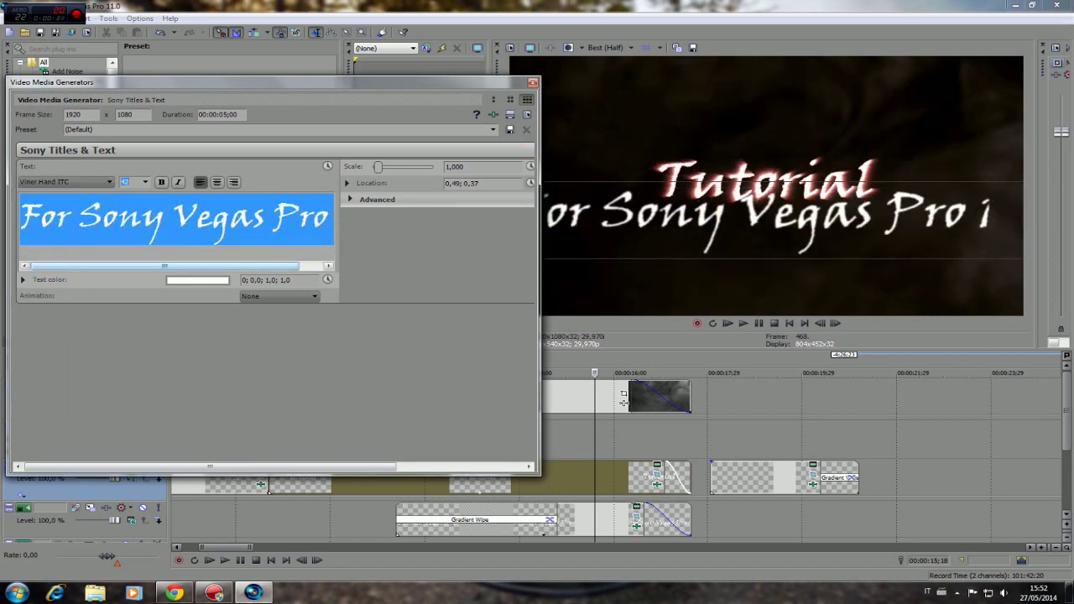
{"action": "left_click", "coordinate": [533, 82]}
- Remove the word "For" from the second title so it reads "Sony Vegas Pro 11"
{"action": "left_click", "coordinate": [623, 402]}
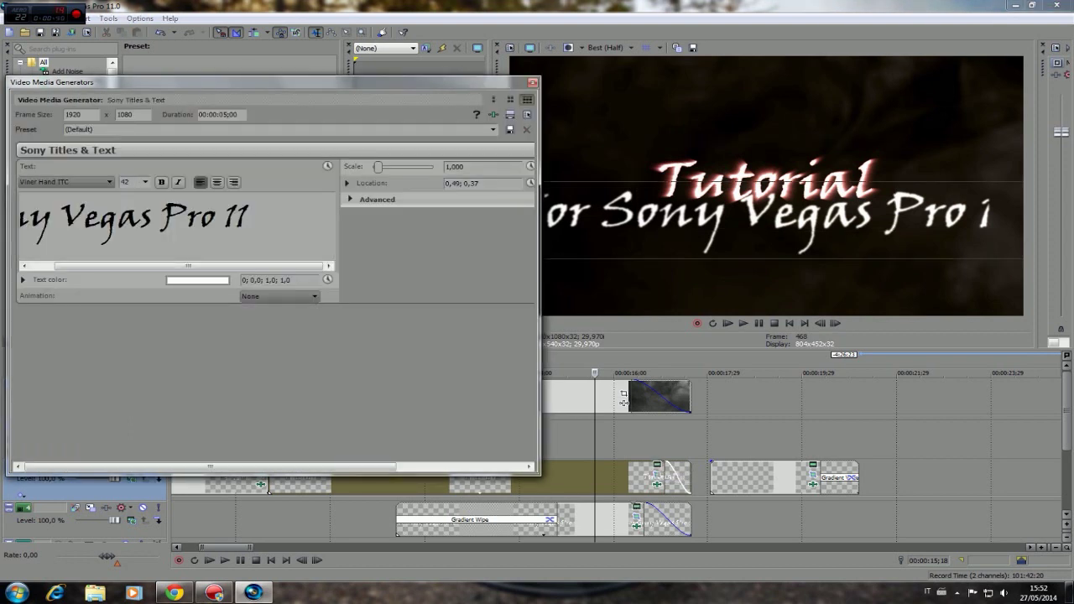
{"action": "left_click_drag", "start_coordinate": [188, 266], "coordinate": [161, 266]}
{"action": "left_click", "coordinate": [79, 220]}
{"action": "key", "text": "BackSpace"}
{"action": "key", "text": "BackSpace"}
{"action": "key", "text": "BackSpace"}
{"action": "key", "text": "BackSpace"}
{"action": "left_click", "coordinate": [300, 220]}
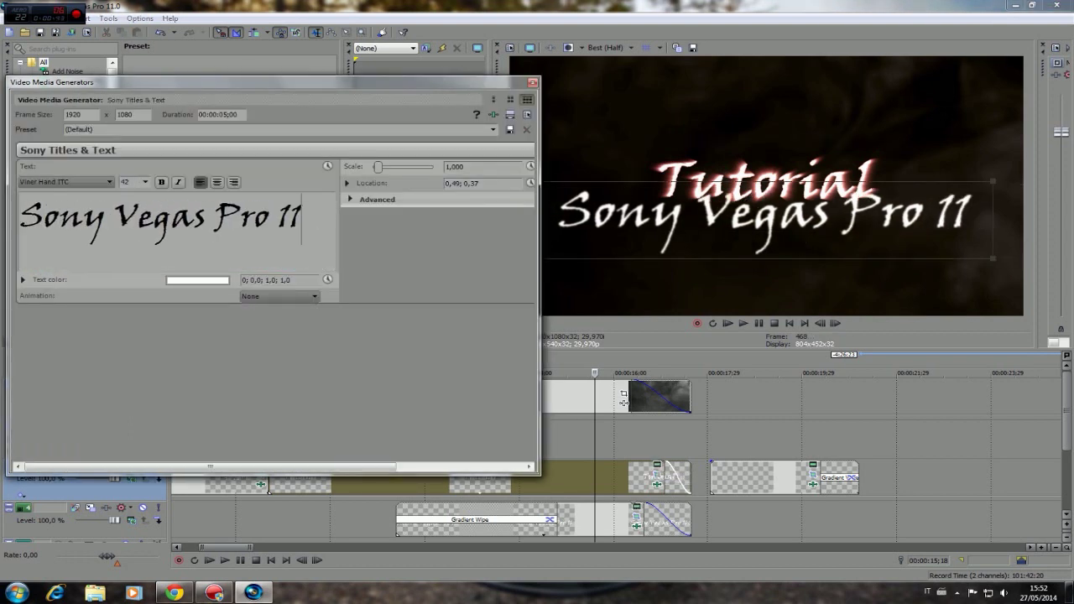
- Insert an empty line above "Sony Vegas Pro 11" to lower it beneath the "Tutorial" title, and close the text editor
{"action": "key", "text": "Home"}
{"action": "key", "text": "Return"}
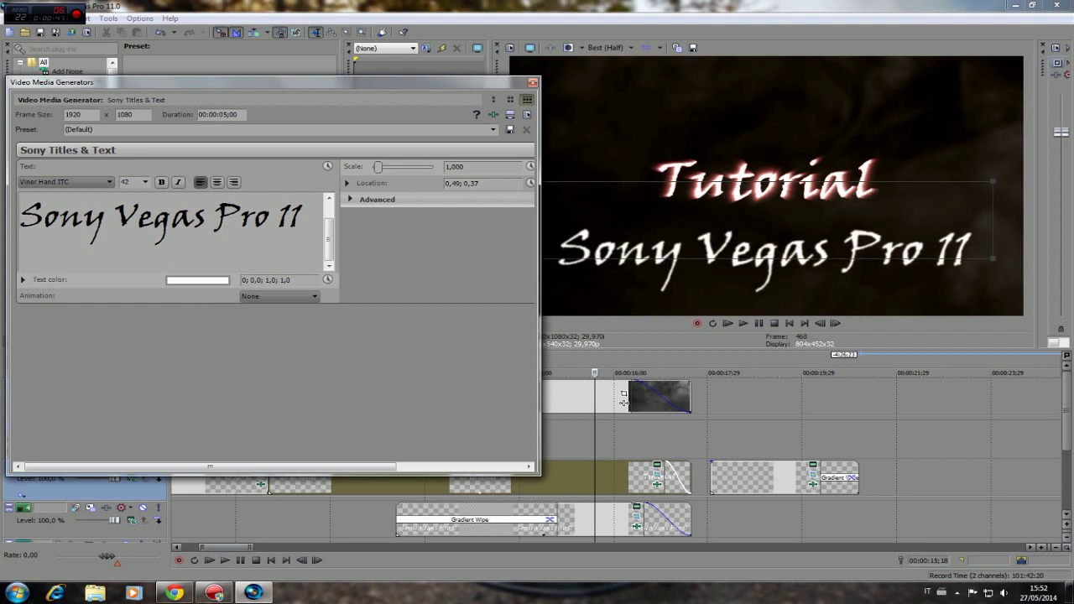
{"action": "left_click", "coordinate": [533, 83]}
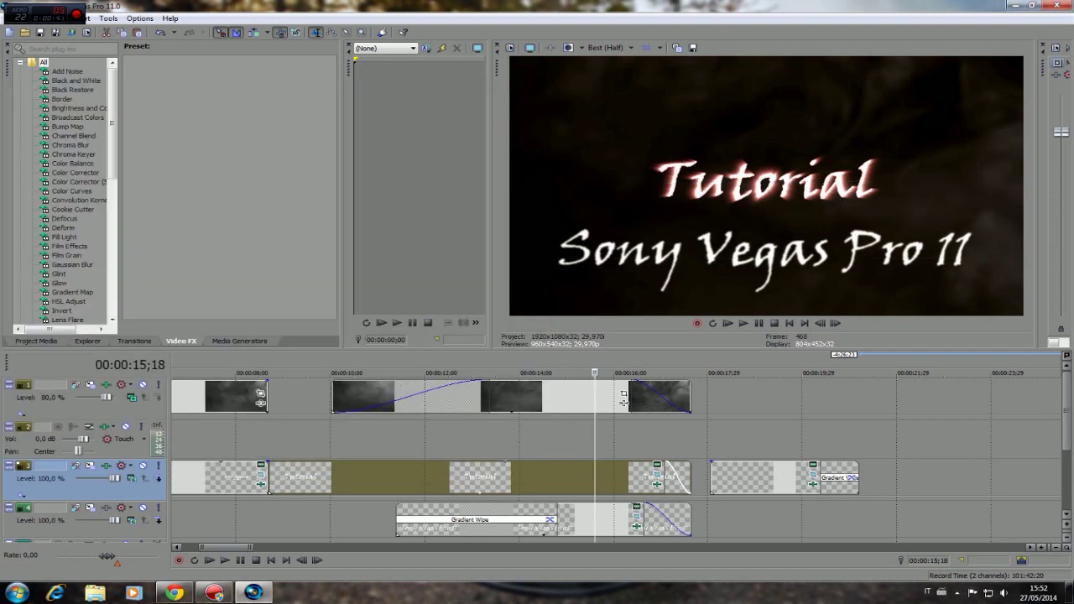
- Edit the last intro title's text to "For all My" and "Subscribers" on two lines
{"action": "left_click", "coordinate": [813, 465]}
{"action": "type", "text": "For all "}
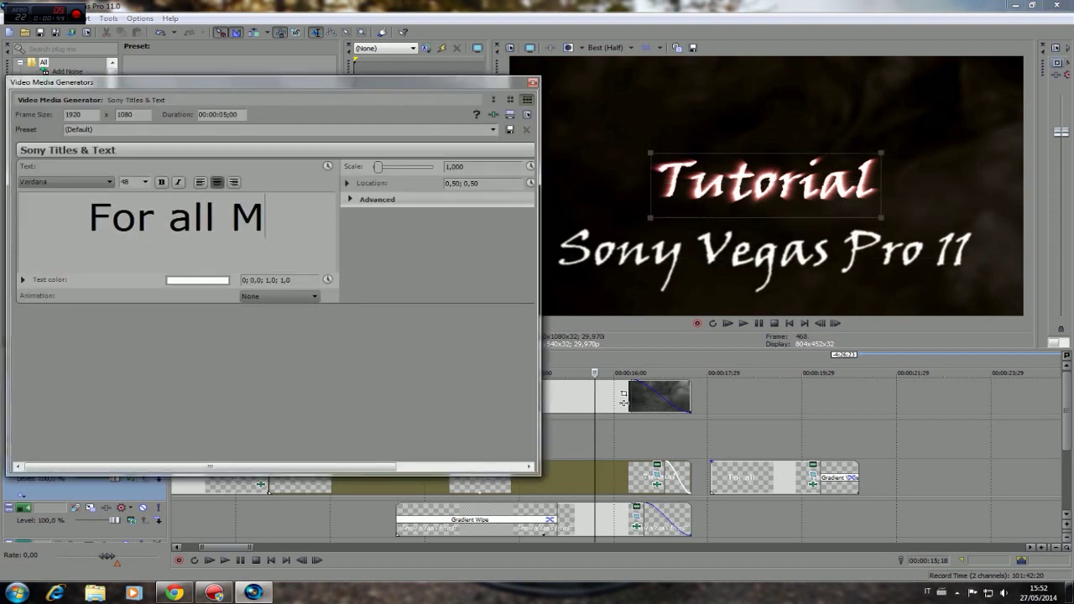
{"action": "type", "text": "My"}
{"action": "key", "text": "Return"}
{"action": "type", "text": "Subscribers"}
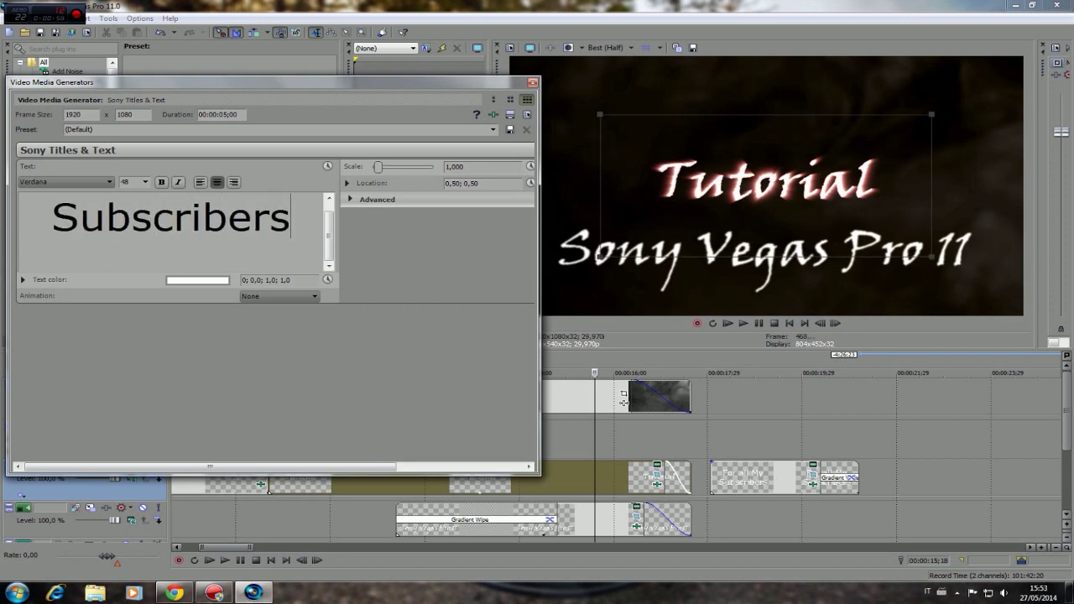
- Set the font of the whole "For all My Subscribers" title to Viner Hand ITC and close its settings
{"action": "key", "text": "ctrl+a"}
{"action": "left_click", "coordinate": [67, 182]}
{"action": "left_click", "coordinate": [60, 380]}
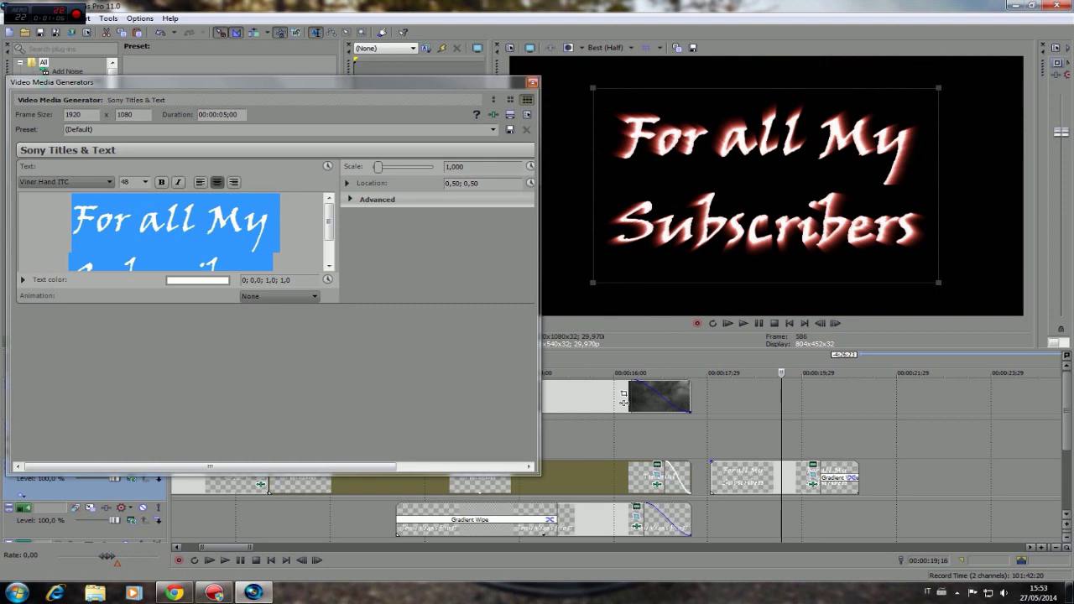
{"action": "left_click", "coordinate": [532, 82]}
- Import the fasfa image from the desktop into the timeline at 00:00:21;05, right after the last intro title
{"action": "left_click_drag", "start_coordinate": [225, 547], "coordinate": [249, 548]}
{"action": "left_click", "coordinate": [400, 519]}
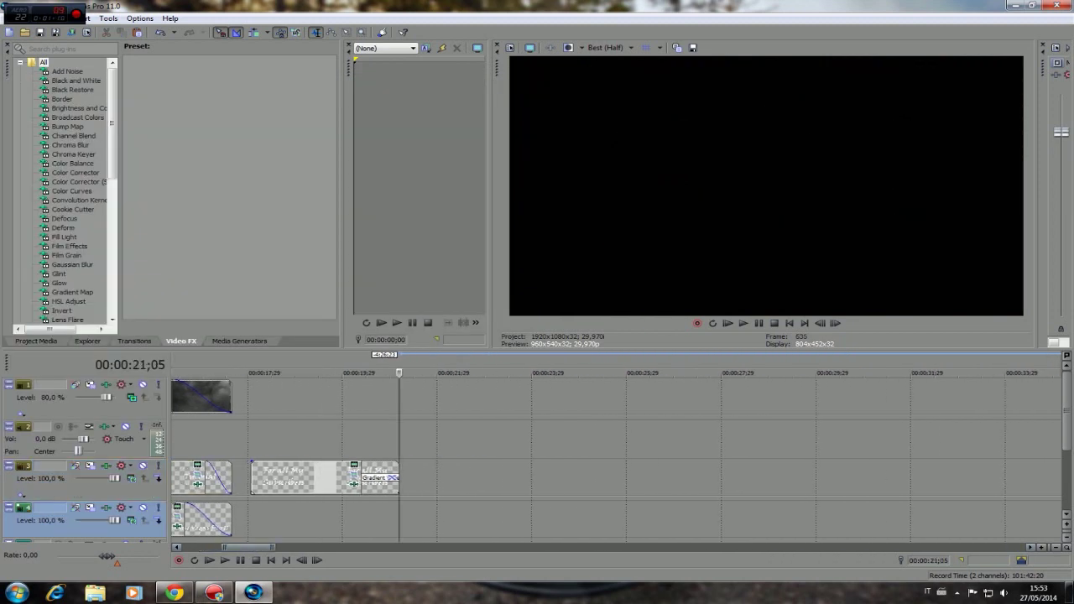
{"action": "left_click", "coordinate": [25, 32]}
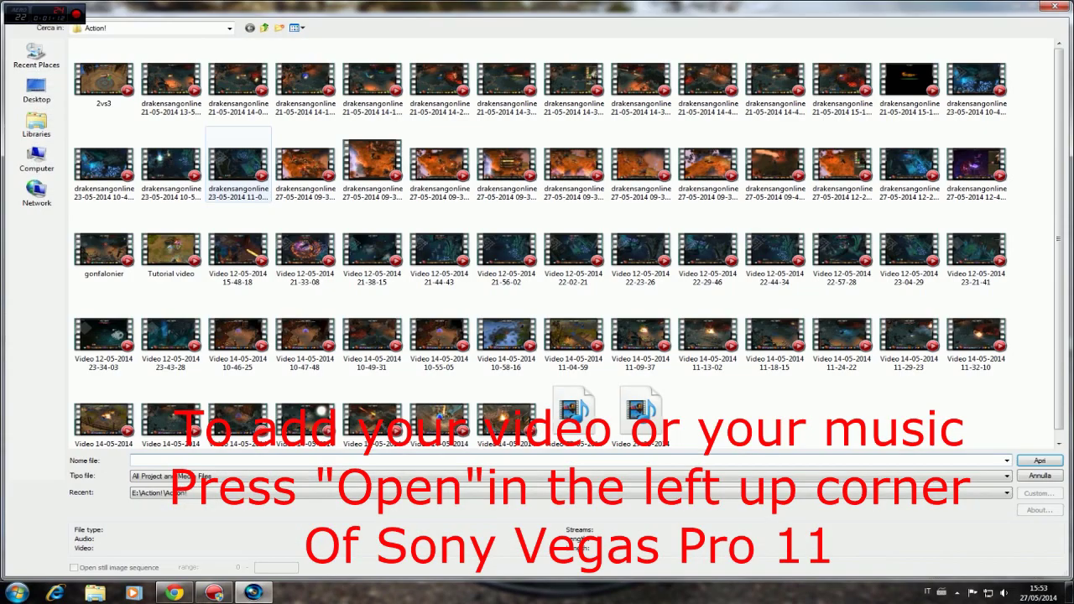
{"action": "left_click", "coordinate": [36, 88]}
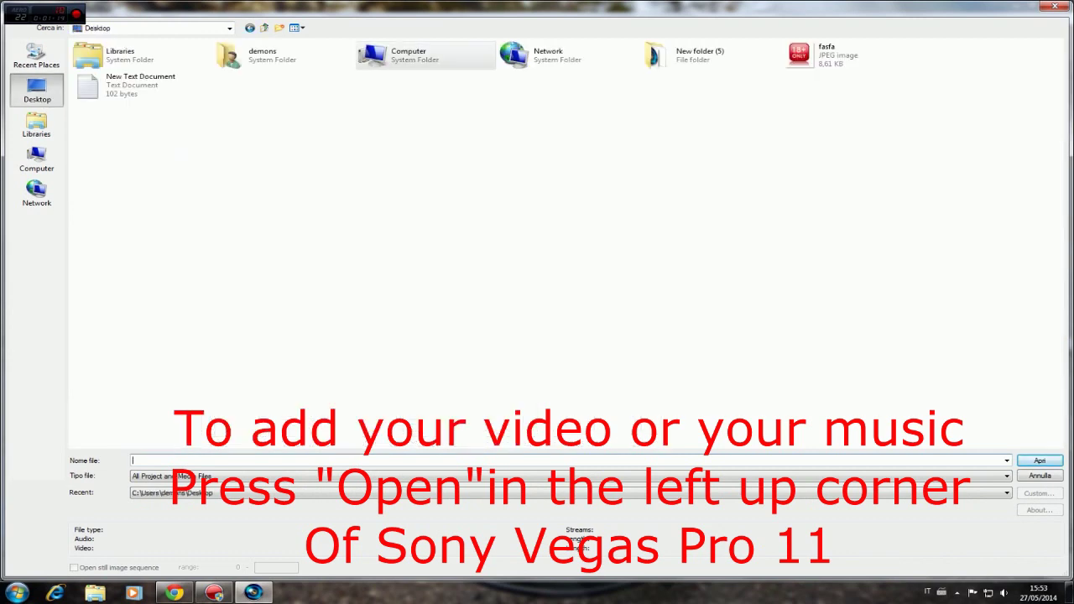
{"action": "double_click", "coordinate": [800, 55]}
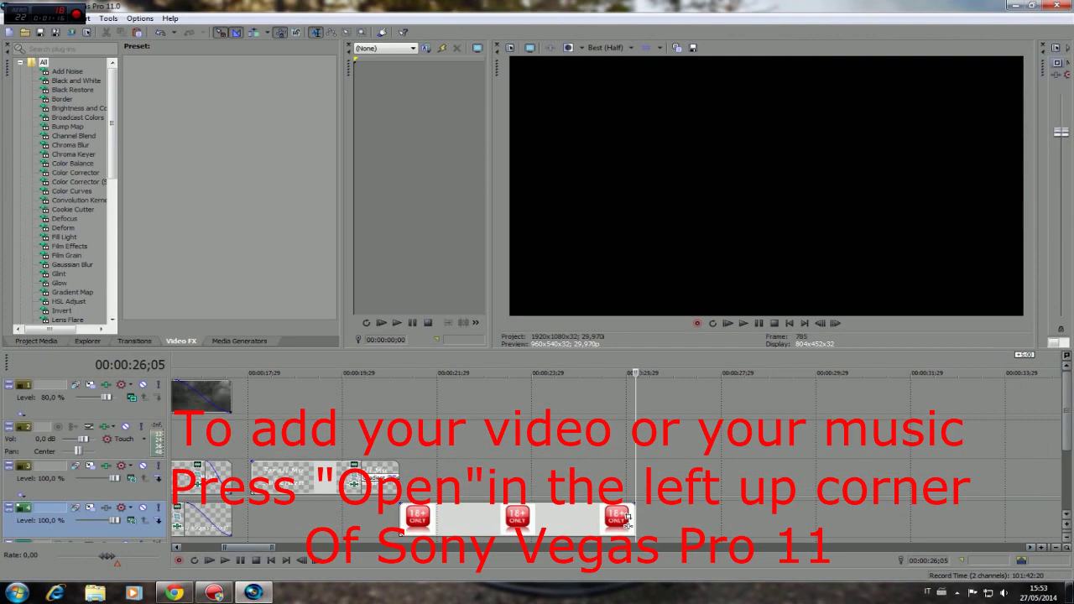
- Move the fasfa image up to the first video track and place the cursor at its start, 00:00:21;05
{"action": "left_click", "coordinate": [626, 520]}
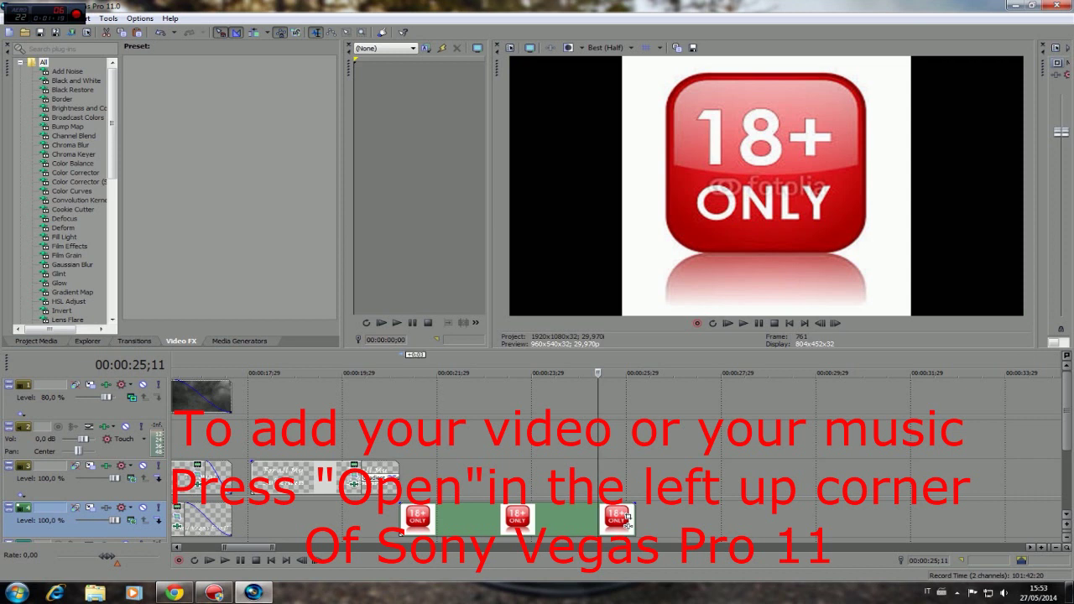
{"action": "left_click_drag", "start_coordinate": [628, 520], "coordinate": [628, 396]}
{"action": "left_click", "coordinate": [404, 435]}
{"action": "left_click", "coordinate": [400, 435]}
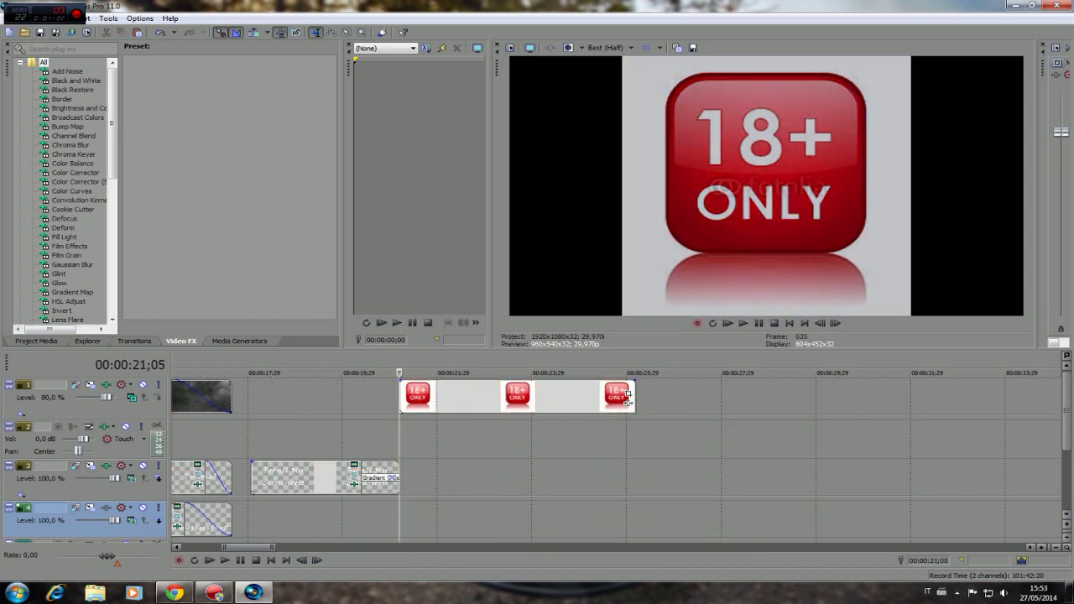
- Import the gameplay video from Local Disk (E:) into the timeline at the start of the fasfa image
{"action": "left_click", "coordinate": [25, 33]}
{"action": "left_click", "coordinate": [37, 160]}
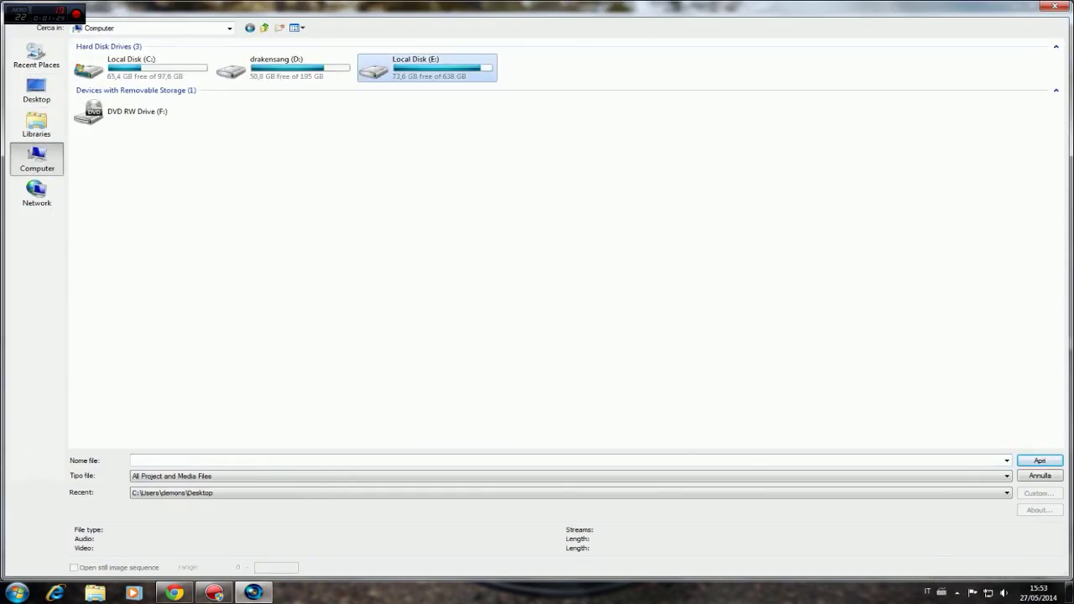
{"action": "double_click", "coordinate": [428, 67]}
{"action": "double_click", "coordinate": [96, 79]}
{"action": "double_click", "coordinate": [103, 79]}
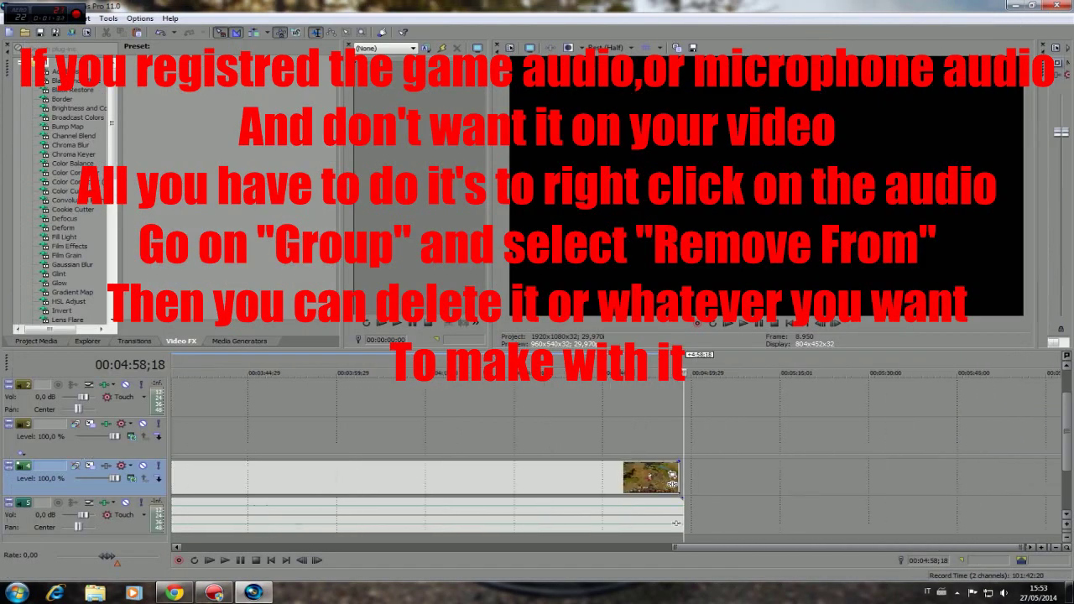
- Remove the gameplay video's audio from its group and delete the audio
{"action": "right_click", "coordinate": [359, 519]}
{"action": "mouse_move", "coordinate": [420, 437]}
{"action": "left_click", "coordinate": [572, 454]}
{"action": "right_click", "coordinate": [454, 517]}
{"action": "left_click", "coordinate": [480, 351]}
- Cut away the gameplay clip's beginning up to 00:00:29;24 and move the remaining clip back to the start of the fasfa image
{"action": "left_click", "coordinate": [235, 519]}
{"action": "scroll", "coordinate": [235, 519], "scroll_direction": "up", "scroll_amount": 6}
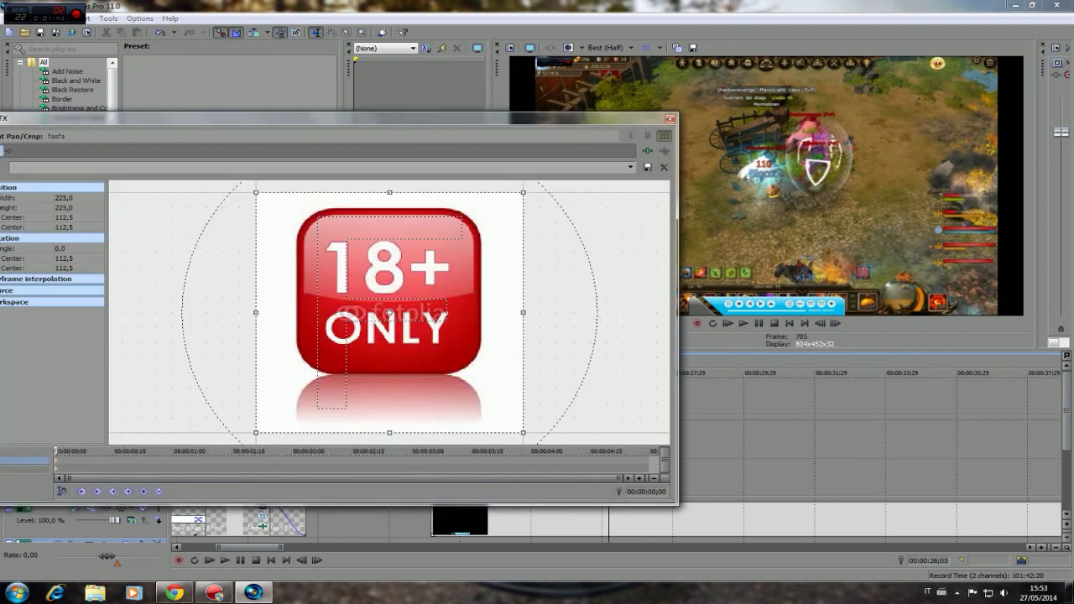
{"action": "left_click", "coordinate": [670, 119]}
{"action": "left_click", "coordinate": [479, 522]}
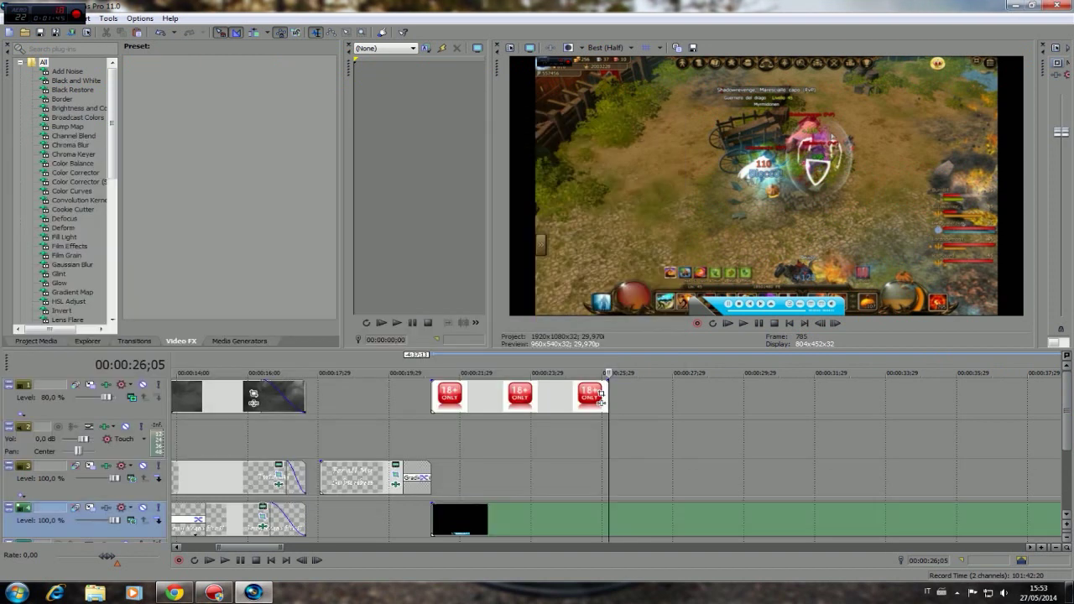
{"action": "left_click", "coordinate": [510, 521]}
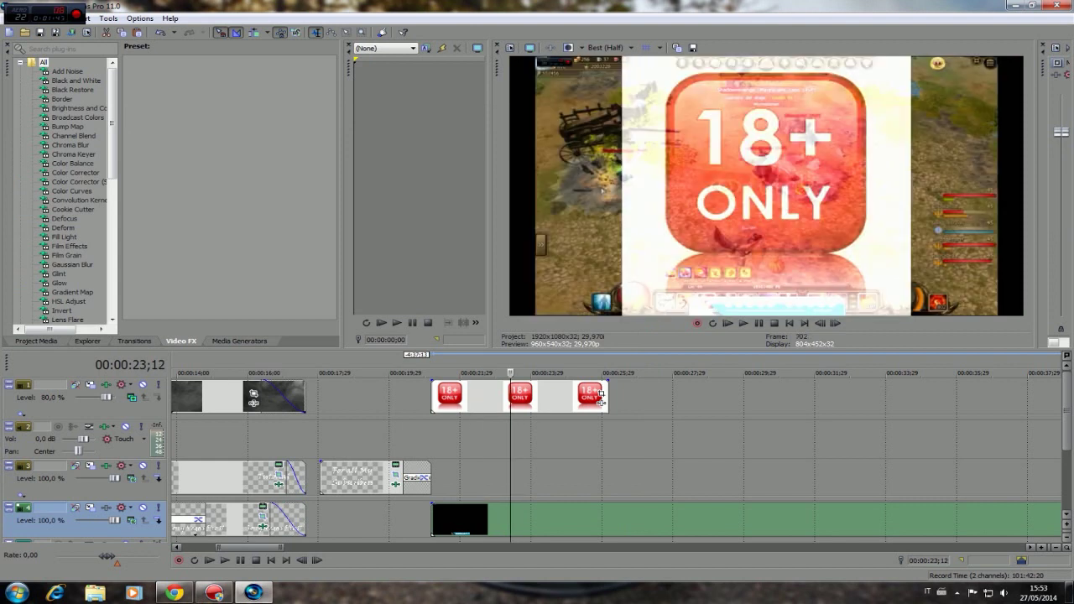
{"action": "key", "text": "space"}
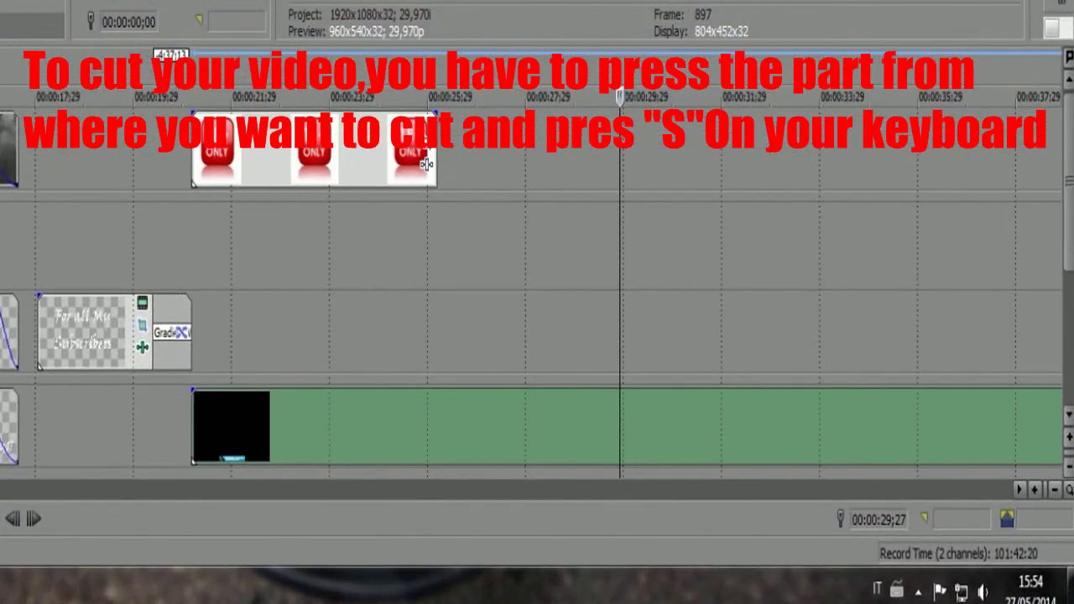
{"action": "key", "text": "Return"}
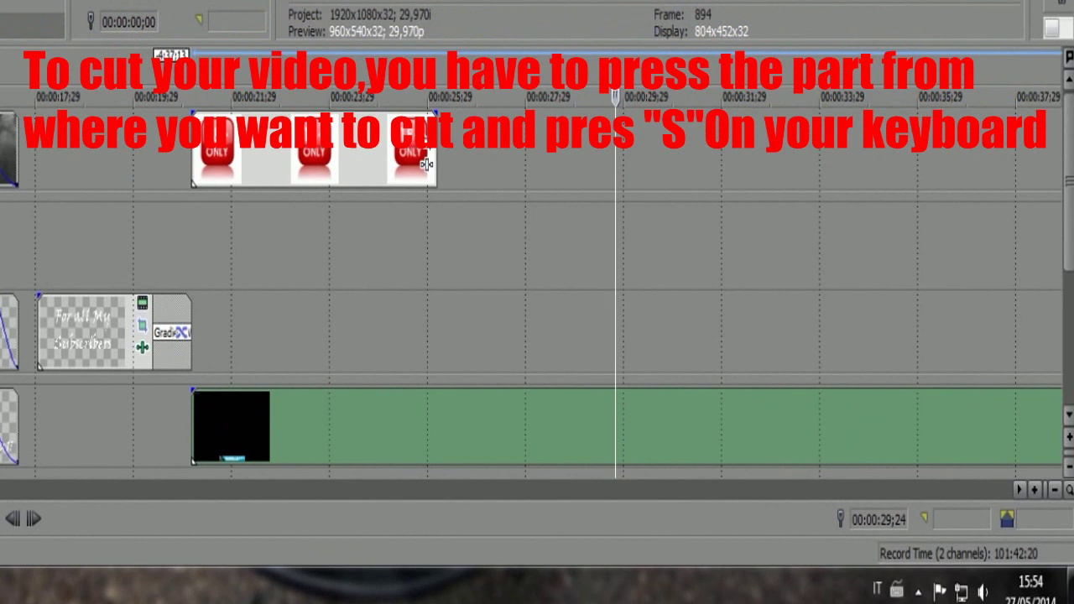
{"action": "key", "text": "s"}
{"action": "right_click", "coordinate": [571, 434]}
{"action": "left_click", "coordinate": [747, 342]}
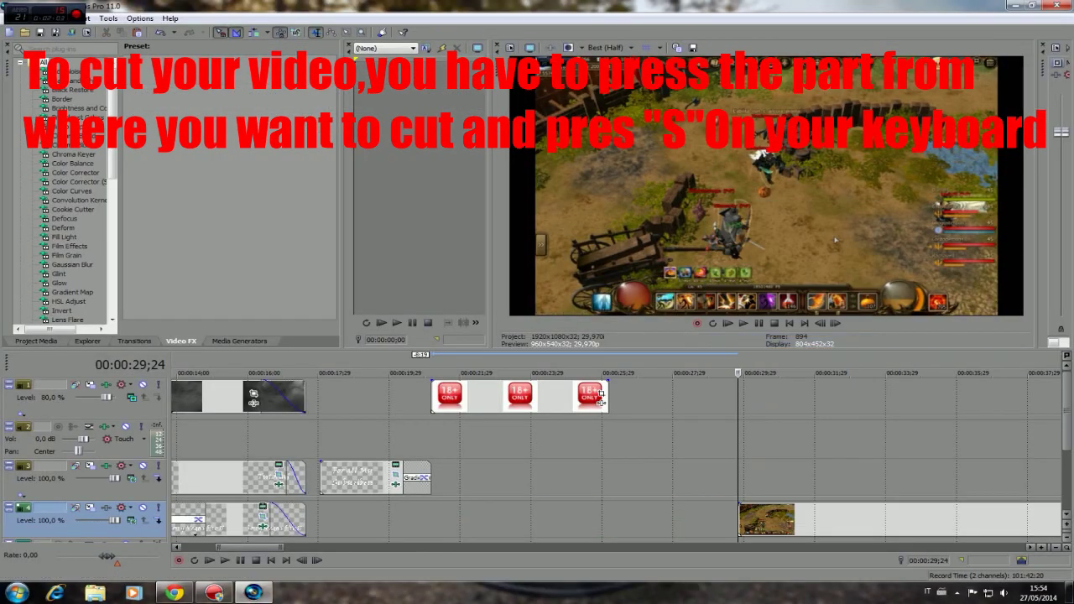
{"action": "left_click_drag", "start_coordinate": [679, 429], "coordinate": [628, 429]}
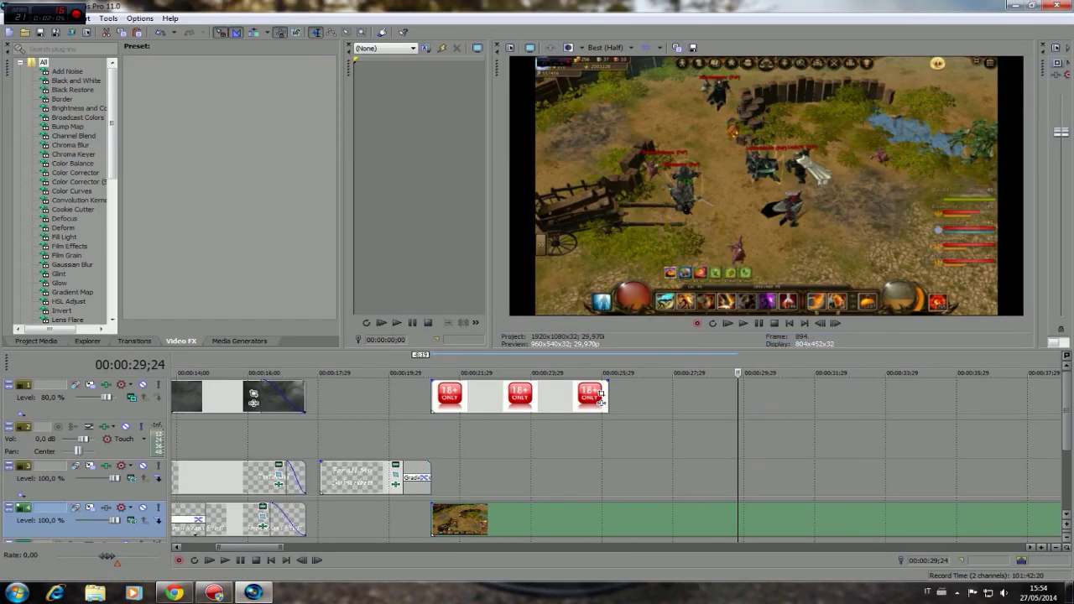
- Enlarge the fasfa image's Pan/Crop frame to 281 by 281 and extend the image's end by about 6;21 on the timeline
{"action": "left_click", "coordinate": [601, 393]}
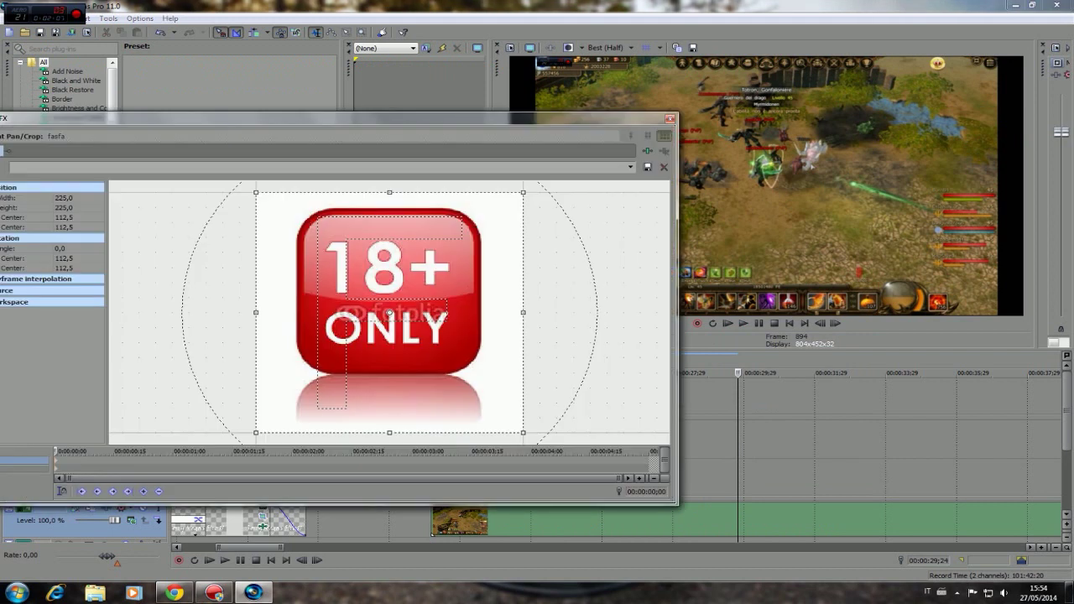
{"action": "left_click_drag", "start_coordinate": [523, 433], "coordinate": [557, 463]}
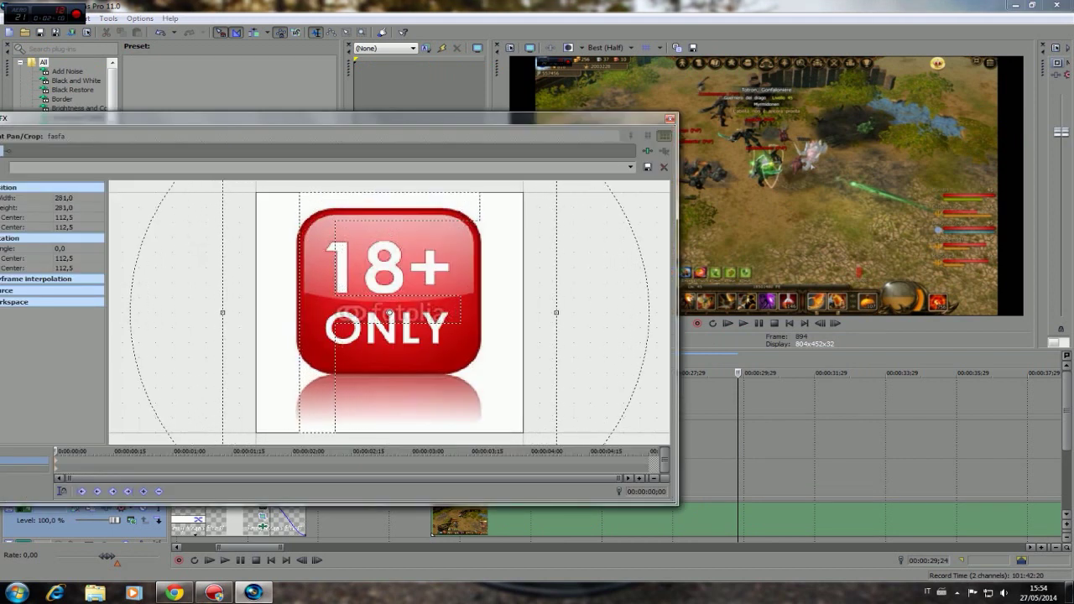
{"action": "left_click_drag", "start_coordinate": [656, 118], "coordinate": [449, 128]}
{"action": "left_click_drag", "start_coordinate": [601, 402], "coordinate": [840, 402]}
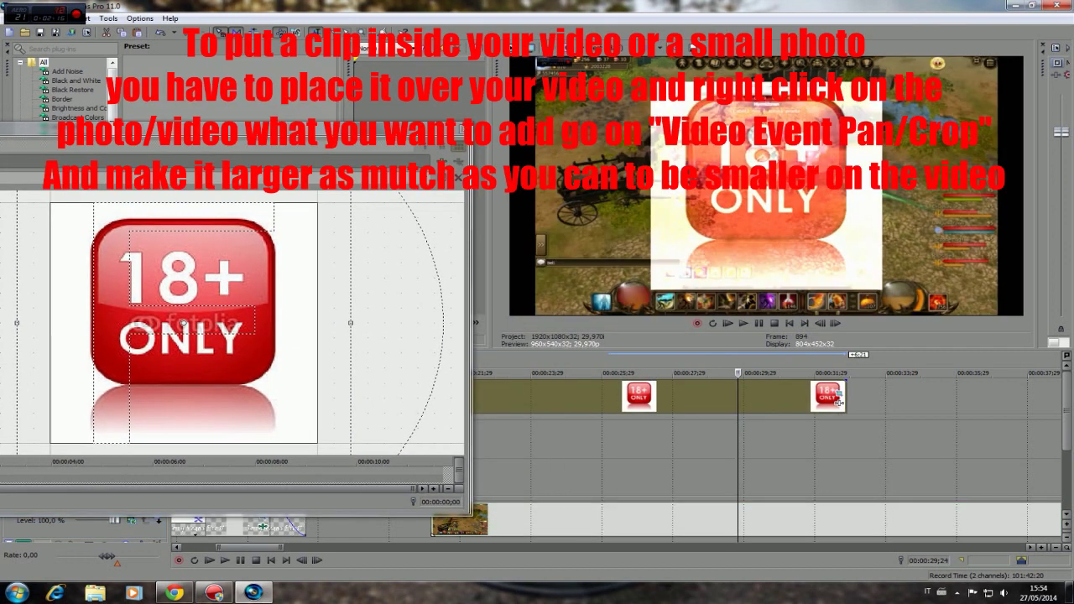
- Enlarge the fasfa image's Pan/Crop frame much further so the image appears as a small picture over the gameplay
{"action": "scroll", "coordinate": [183, 323], "scroll_direction": "down", "scroll_amount": 6}
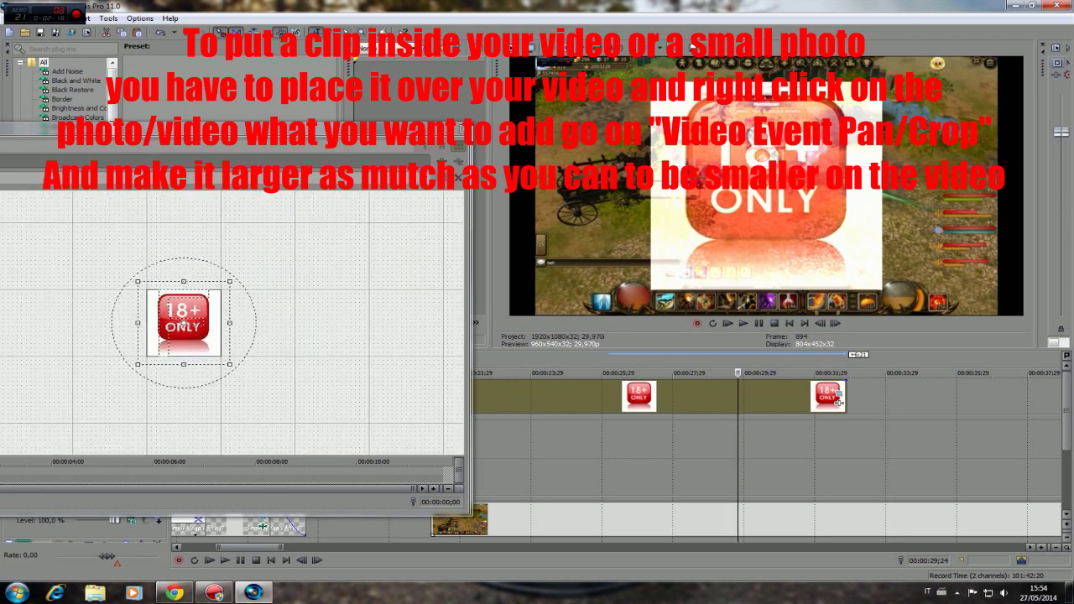
{"action": "scroll", "coordinate": [183, 323], "scroll_direction": "down", "scroll_amount": 6}
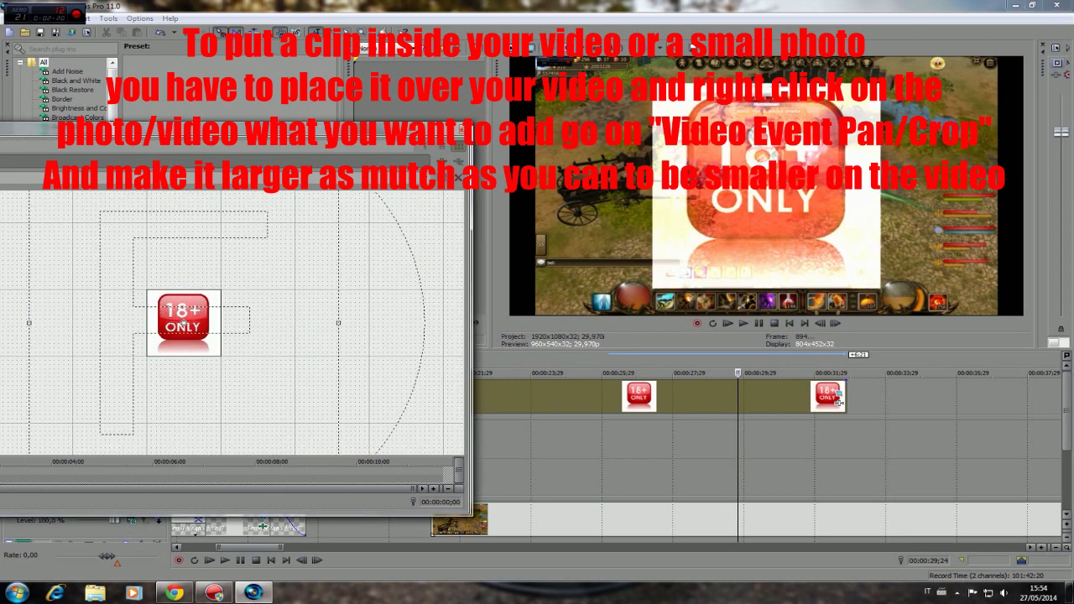
{"action": "scroll", "coordinate": [183, 323], "scroll_direction": "down", "scroll_amount": 4}
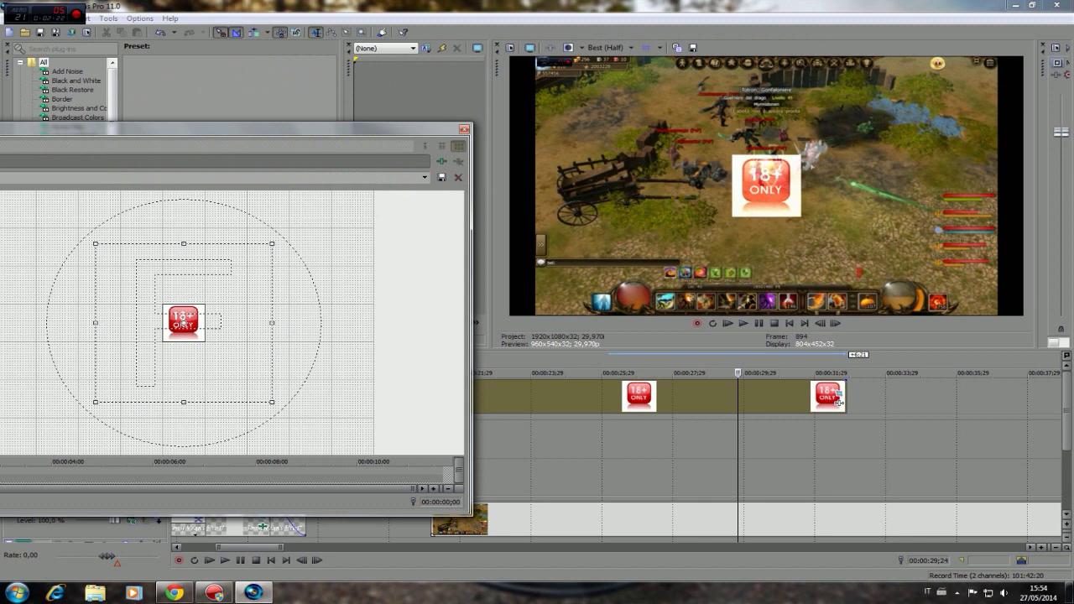
- Enlarge the 18+ image's Pan/Crop frame slightly and shift it so the image sits near the upper-right corner of the gameplay picture
{"action": "scroll", "coordinate": [183, 323], "scroll_direction": "down", "scroll_amount": 4}
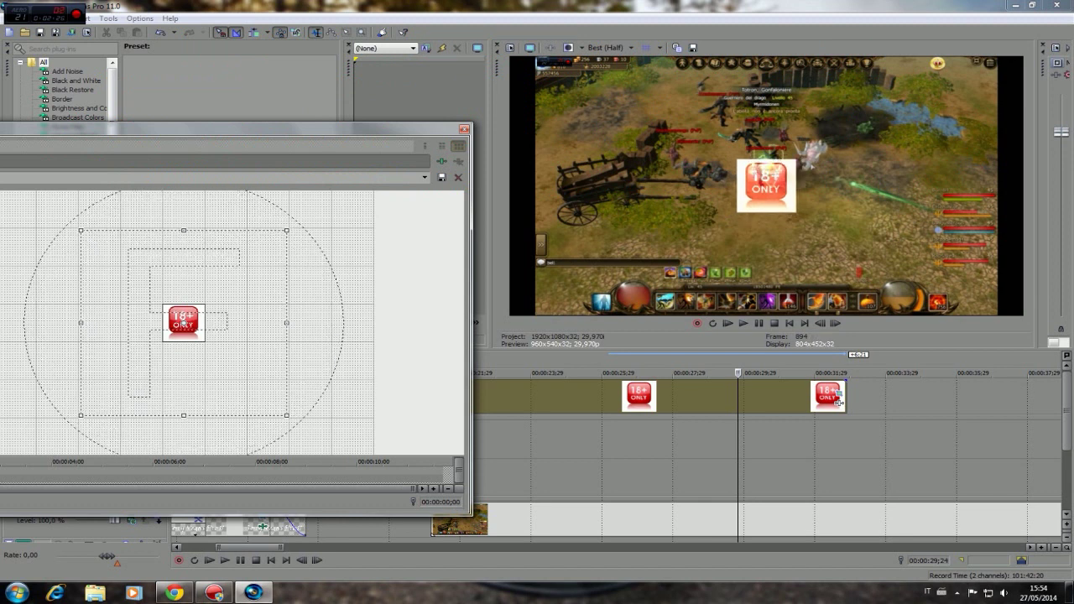
{"action": "left_click_drag", "start_coordinate": [183, 323], "coordinate": [104, 389]}
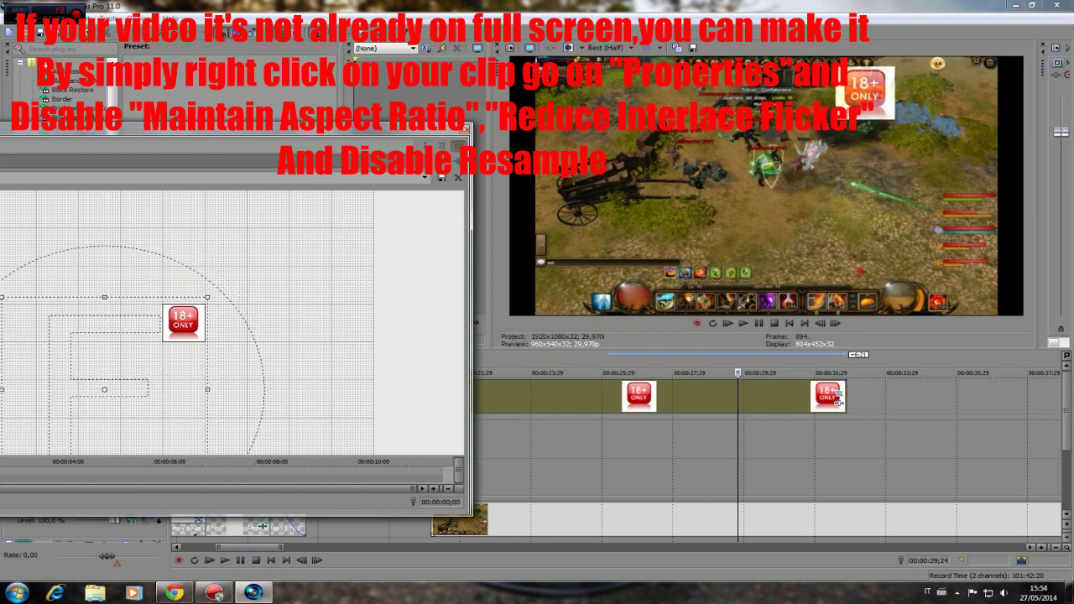
- Turn off Maintain aspect ratio and choose Disable resample in the properties of both the gameplay clip and the 18+ image
{"action": "right_click", "coordinate": [554, 521]}
{"action": "right_click", "coordinate": [626, 528]}
{"action": "left_click", "coordinate": [663, 507]}
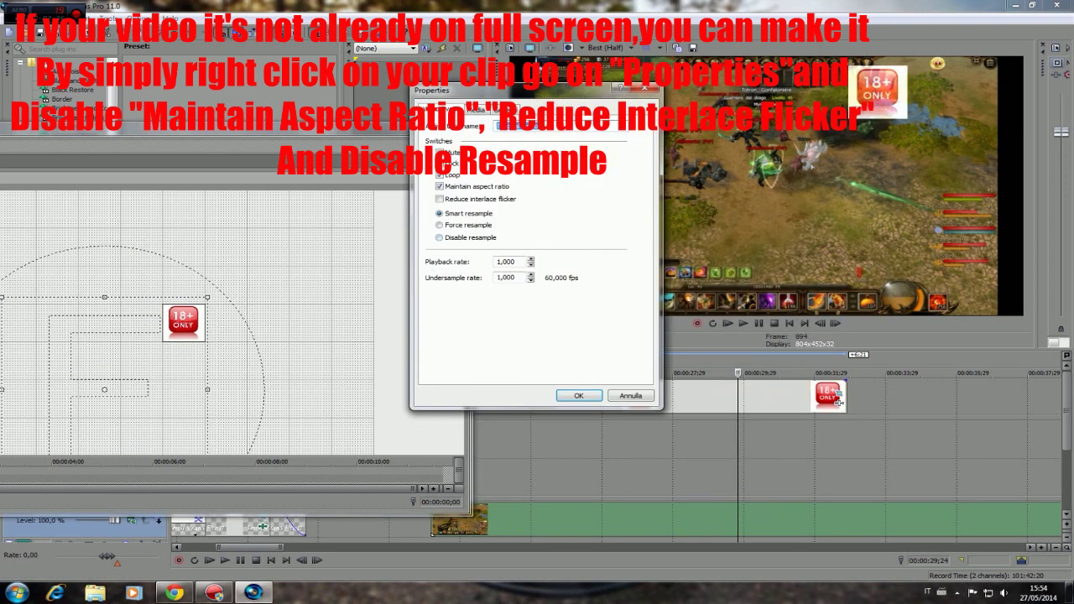
{"action": "left_click", "coordinate": [579, 395]}
{"action": "right_click", "coordinate": [800, 400]}
{"action": "left_click", "coordinate": [836, 393]}
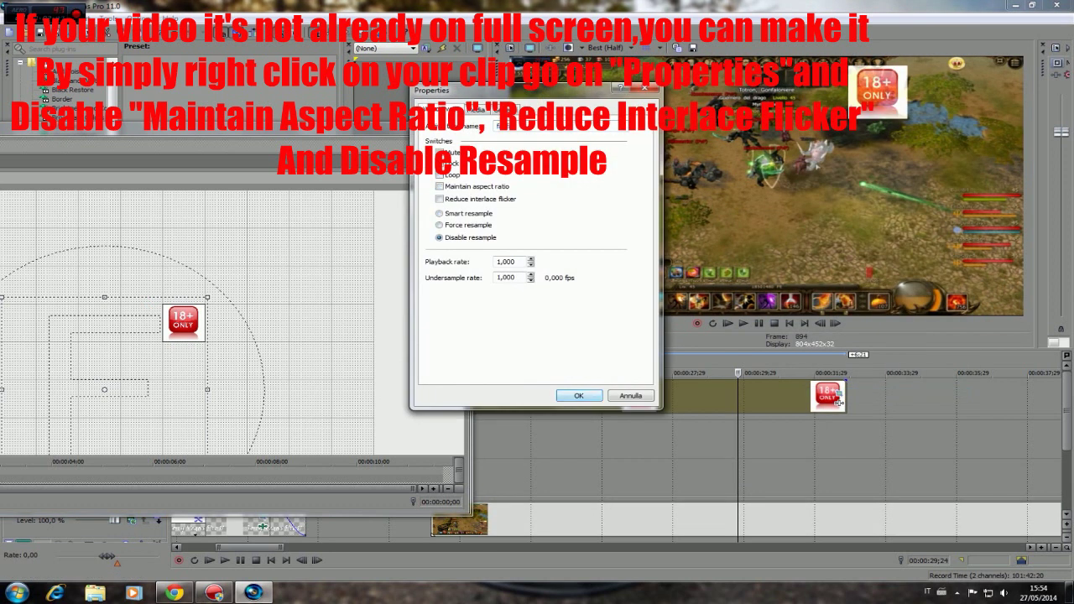
{"action": "key", "text": "Return"}
- Fit the 18+ image into the picture's upper-right corner and extend its event to the end of the gameplay clip
{"action": "left_click_drag", "start_coordinate": [104, 389], "coordinate": [104, 396]}
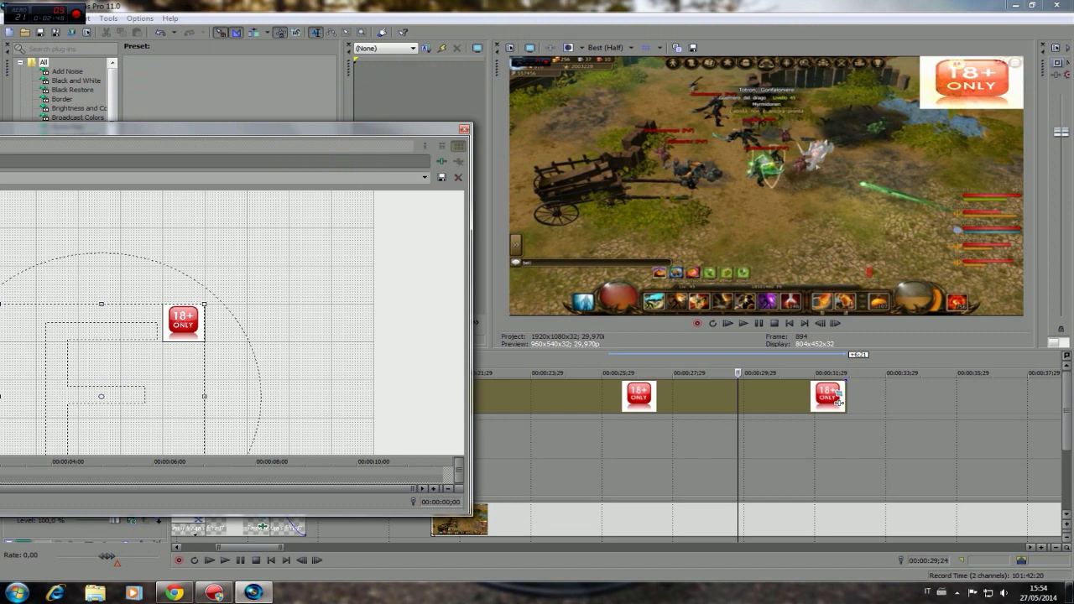
{"action": "left_click", "coordinate": [464, 129]}
{"action": "left_click_drag", "start_coordinate": [250, 548], "coordinate": [266, 548]}
{"action": "scroll", "coordinate": [617, 458], "scroll_direction": "down", "scroll_amount": 10}
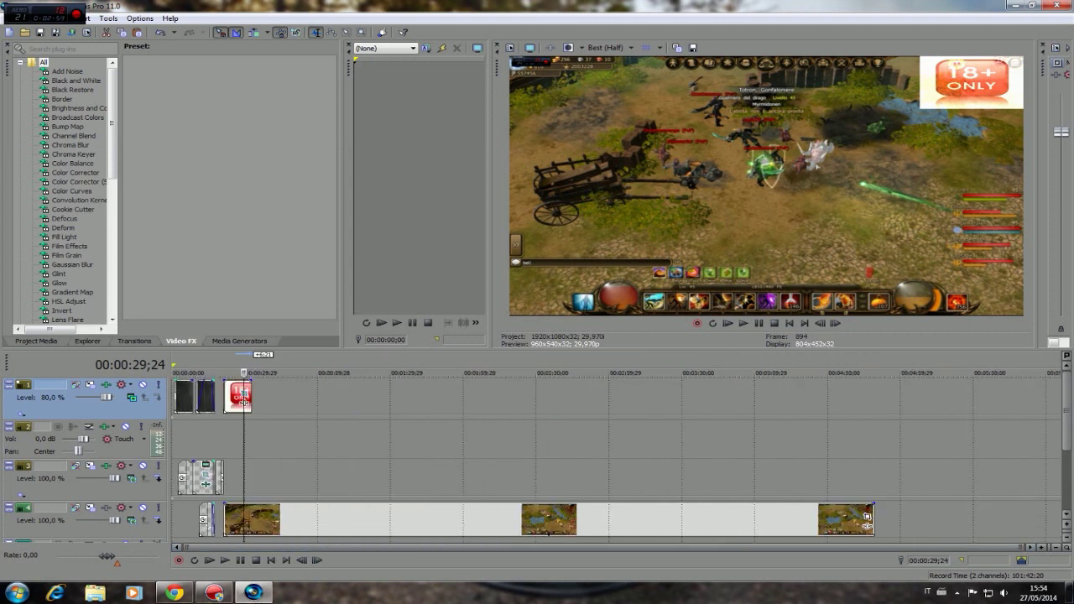
{"action": "left_click_drag", "start_coordinate": [248, 396], "coordinate": [867, 402]}
- Apply the Color Curves effect to the gameplay clip and bow the RGB curve upward from both ends to brighten the picture
{"action": "left_click", "coordinate": [279, 396]}
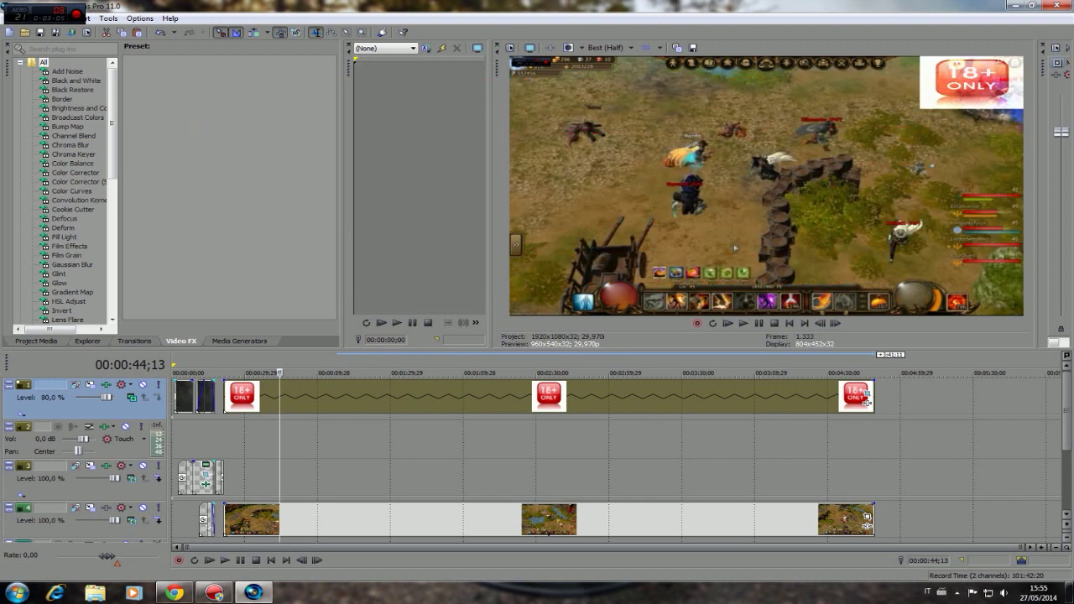
{"action": "left_click_drag", "start_coordinate": [72, 191], "coordinate": [336, 520]}
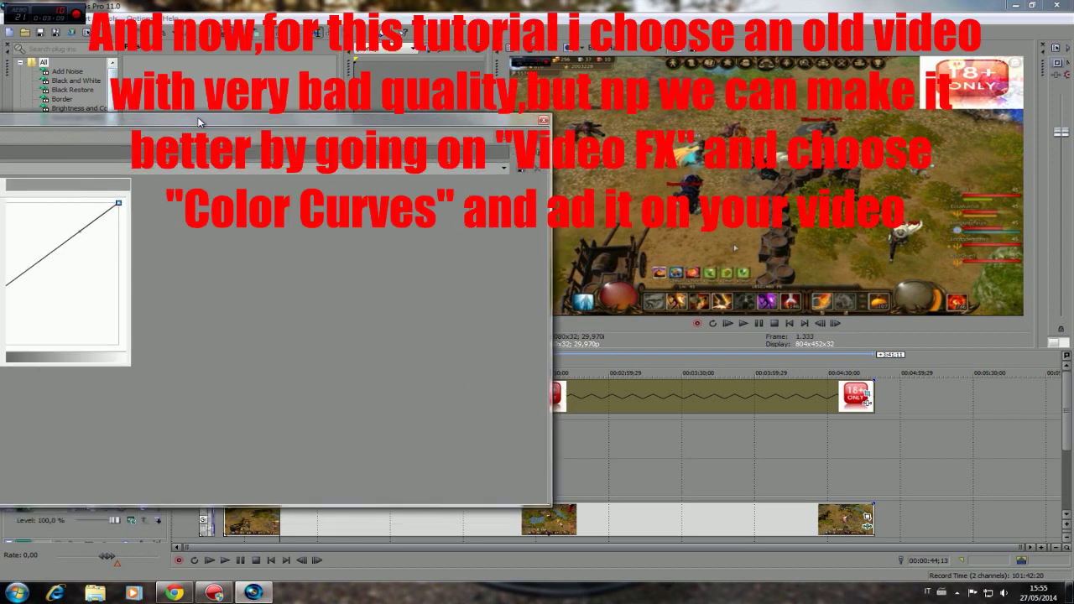
{"action": "left_click_drag", "start_coordinate": [685, 265], "coordinate": [299, 265]}
{"action": "left_click_drag", "start_coordinate": [195, 90], "coordinate": [306, 145]}
{"action": "left_click_drag", "start_coordinate": [328, 248], "coordinate": [303, 219]}
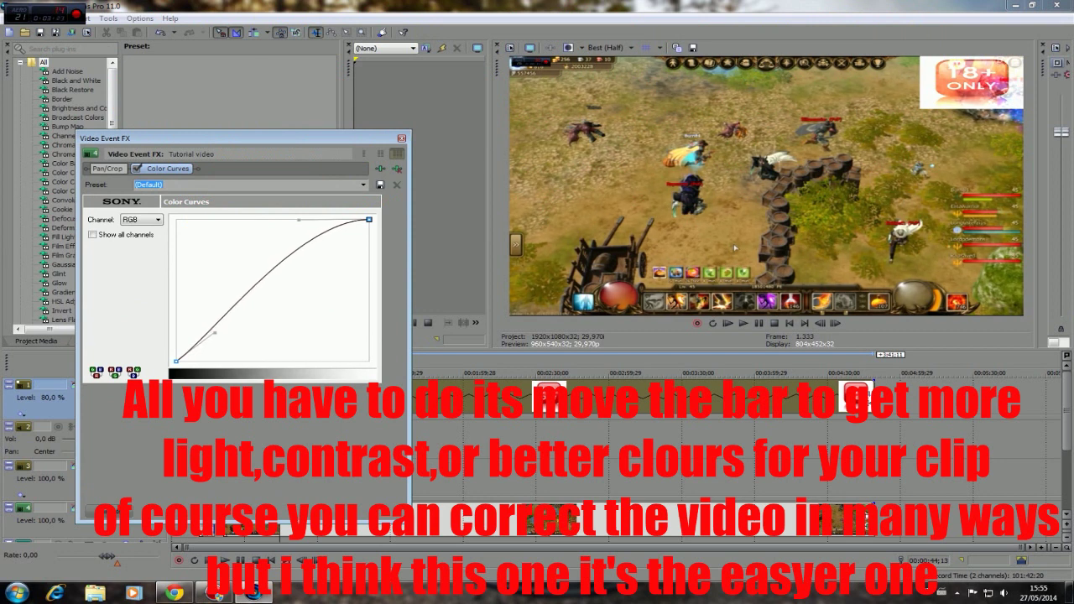
{"action": "mouse_move", "coordinate": [215, 333]}
{"action": "left_mouse_down"}
{"action": "mouse_move", "coordinate": [243, 360]}
{"action": "mouse_move", "coordinate": [176, 336]}
{"action": "mouse_move", "coordinate": [201, 330]}
{"action": "left_mouse_up"}
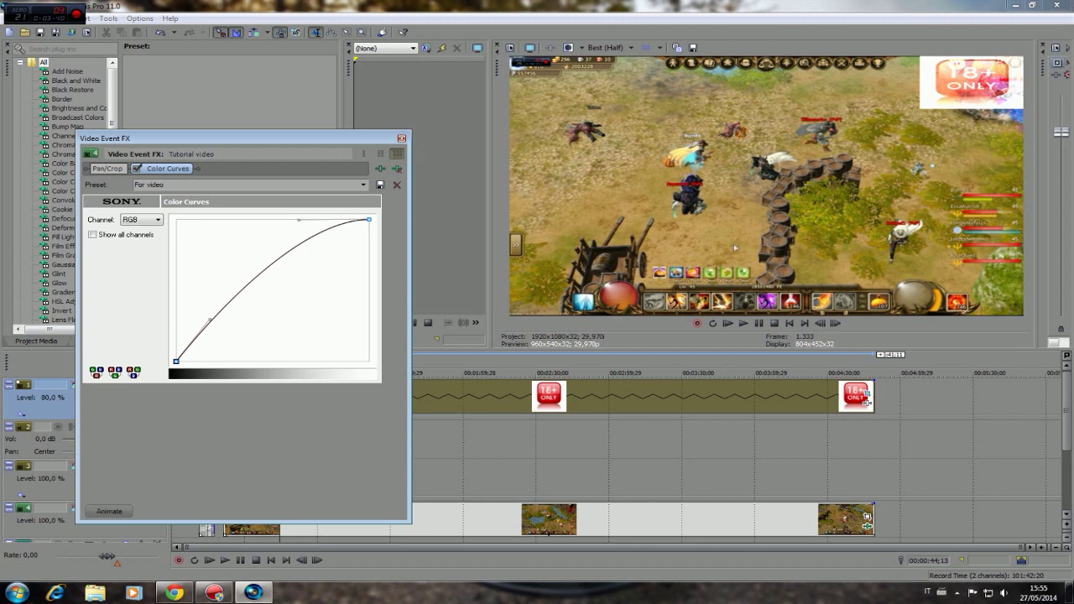
{"action": "left_click", "coordinate": [401, 138]}
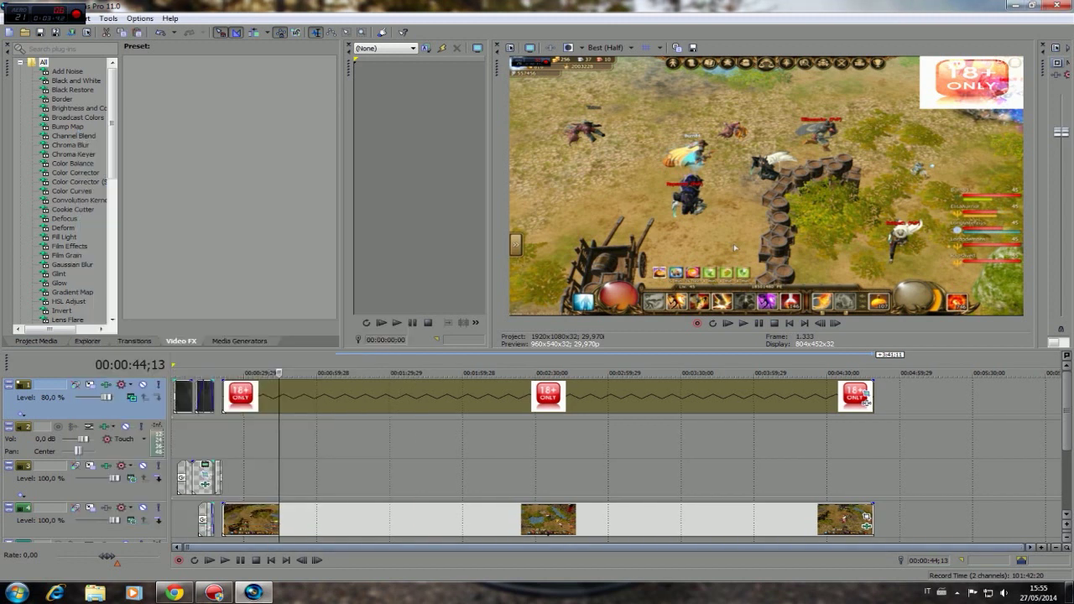
- Play back the color-corrected gameplay from about 00:01:07;20 and pause it a few seconds further on
{"action": "left_click_drag", "start_coordinate": [537, 548], "coordinate": [561, 548]}
{"action": "left_click", "coordinate": [311, 479]}
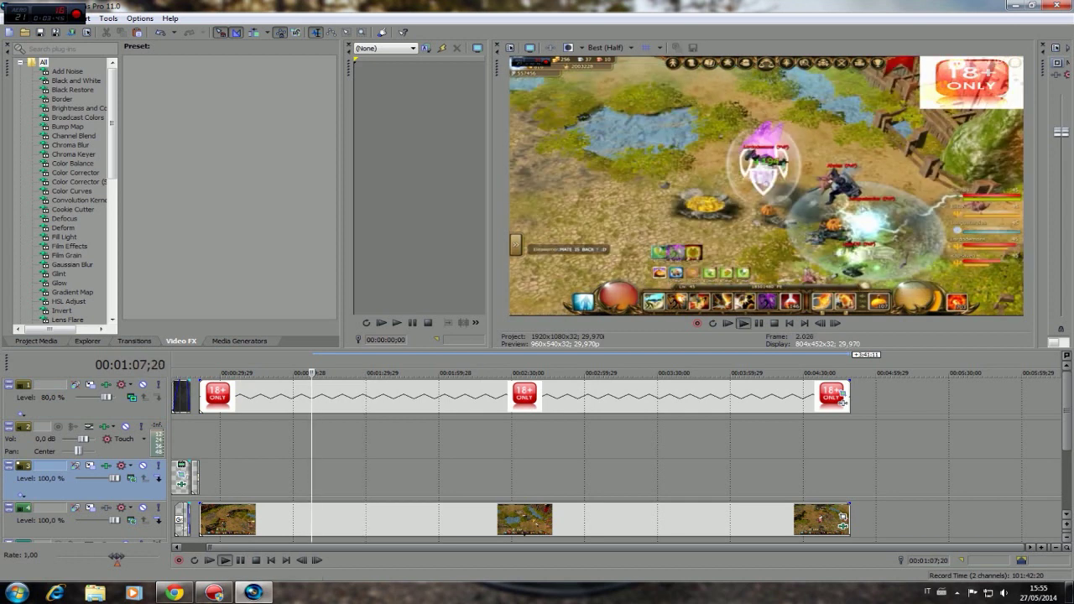
{"action": "left_click", "coordinate": [225, 560]}
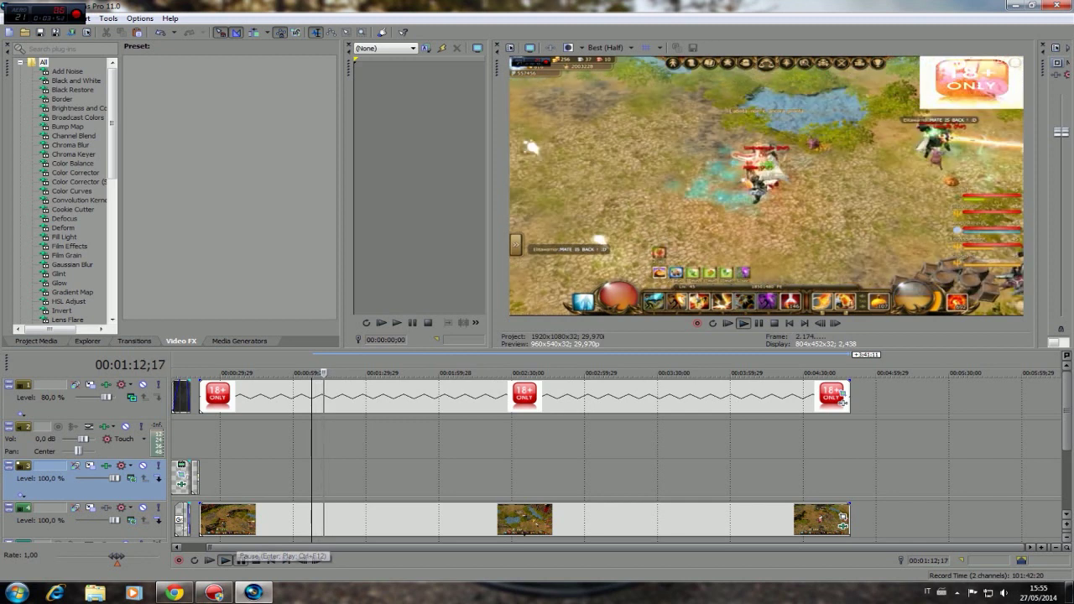
{"action": "left_click", "coordinate": [241, 561]}
- Split the gameplay clip at 00:01:20;07
{"action": "left_click", "coordinate": [291, 520]}
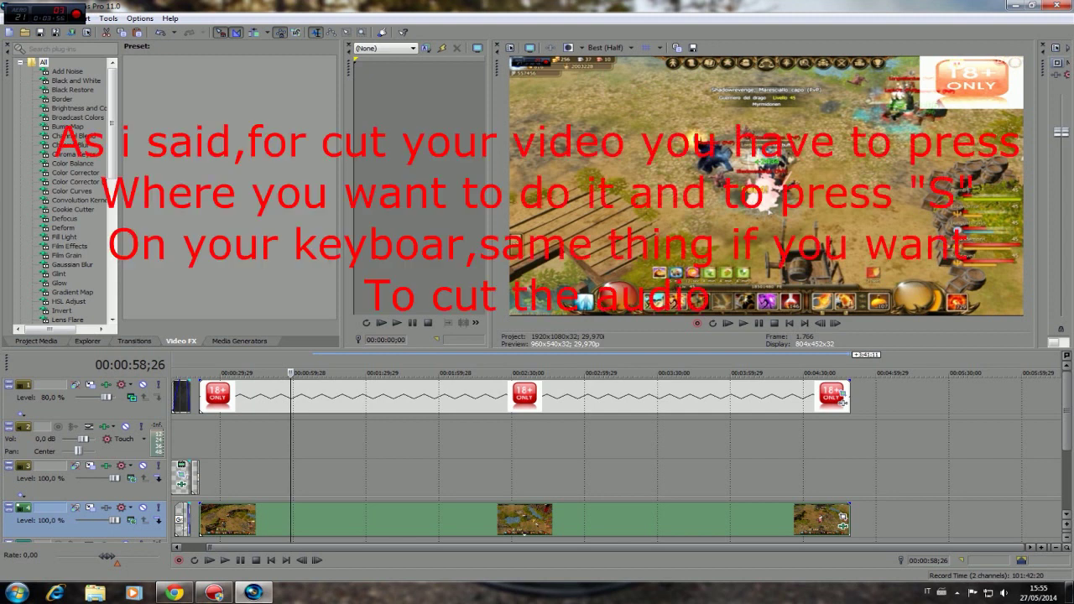
{"action": "left_click", "coordinate": [309, 520]}
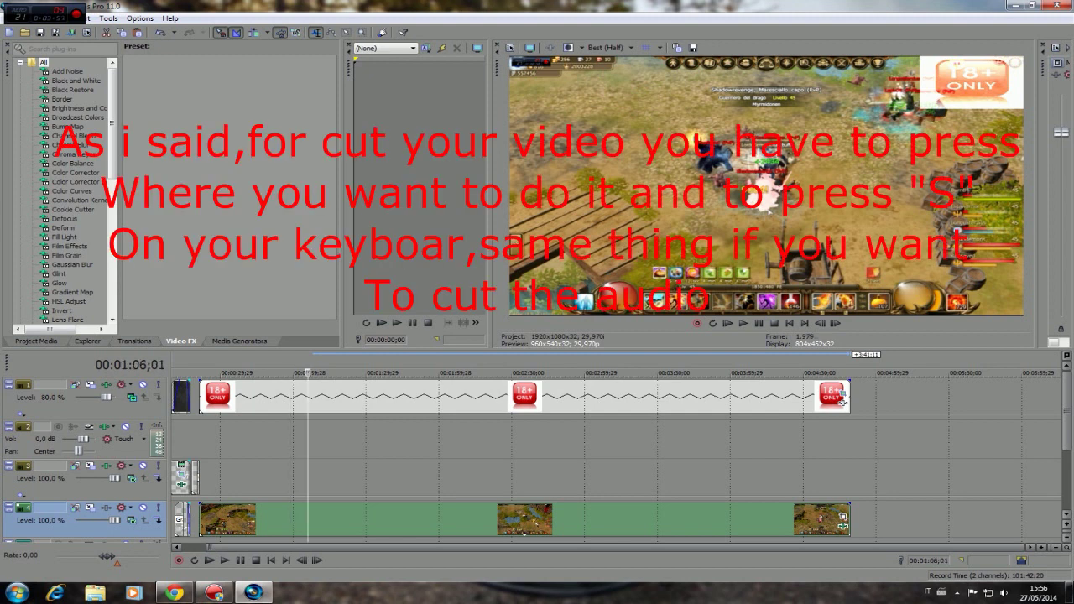
{"action": "left_click", "coordinate": [343, 521]}
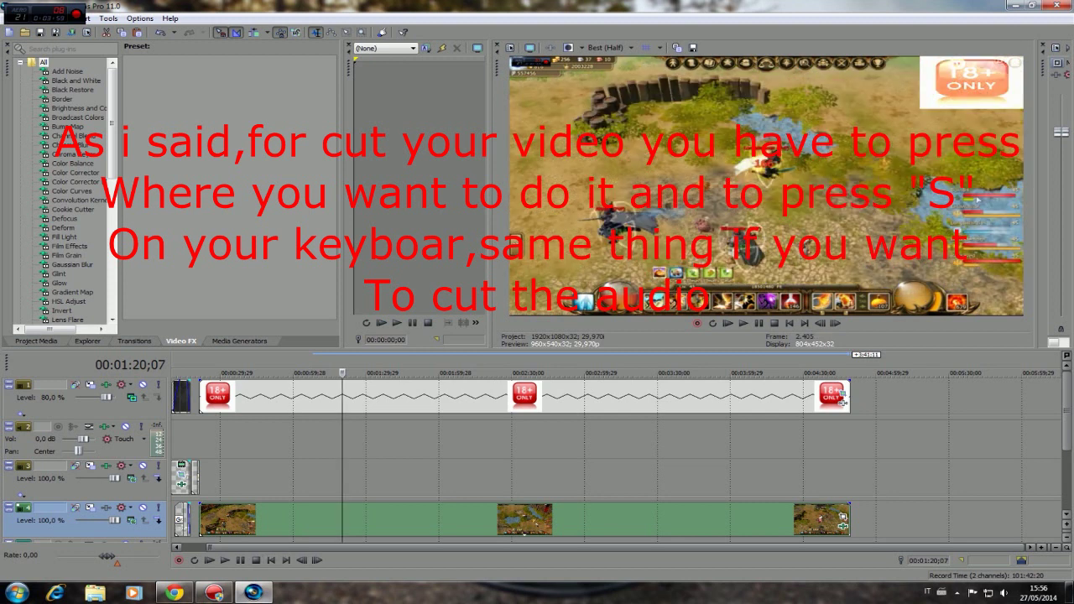
{"action": "key", "text": "s"}
- Compress the first gameplay part's end to about 00:00:59 so it plays faster, and move the second part back against it
{"action": "left_click_drag", "start_coordinate": [386, 520], "coordinate": [439, 521]}
{"action": "left_click_drag", "start_coordinate": [341, 521], "coordinate": [307, 521]}
{"action": "left_click_drag", "start_coordinate": [411, 521], "coordinate": [309, 521]}
- Play the gameplay across the join between the sped-up part and the second part
{"action": "left_click", "coordinate": [288, 481]}
{"action": "left_click", "coordinate": [225, 561]}
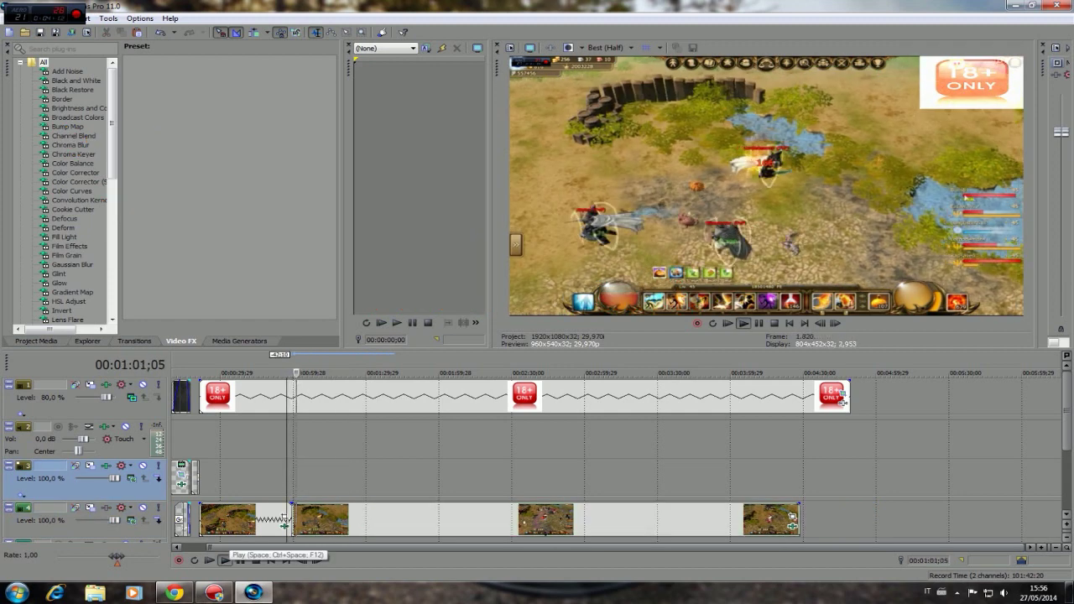
{"action": "left_click", "coordinate": [240, 559]}
- Try the Draft, Preview and Good preview qualities at Quarter resolution and settle on Best (Quarter)
{"action": "left_click", "coordinate": [611, 48]}
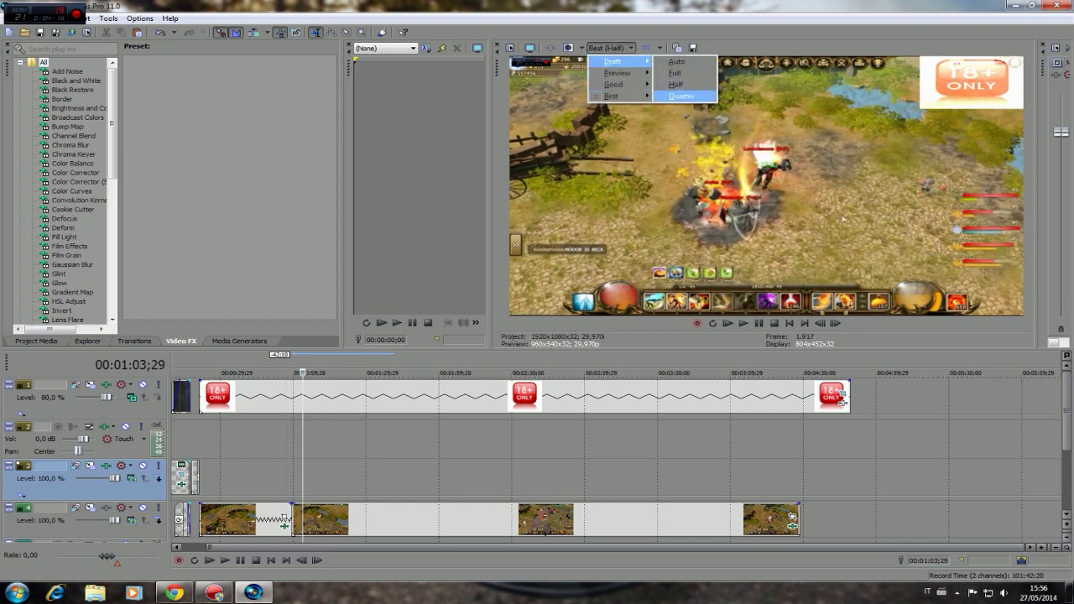
{"action": "left_click", "coordinate": [682, 96]}
{"action": "left_click", "coordinate": [616, 48]}
{"action": "mouse_move", "coordinate": [618, 73]}
{"action": "left_click", "coordinate": [682, 108]}
{"action": "left_click", "coordinate": [617, 48]}
{"action": "left_click", "coordinate": [681, 119]}
{"action": "left_click", "coordinate": [621, 48]}
{"action": "left_click", "coordinate": [681, 130]}
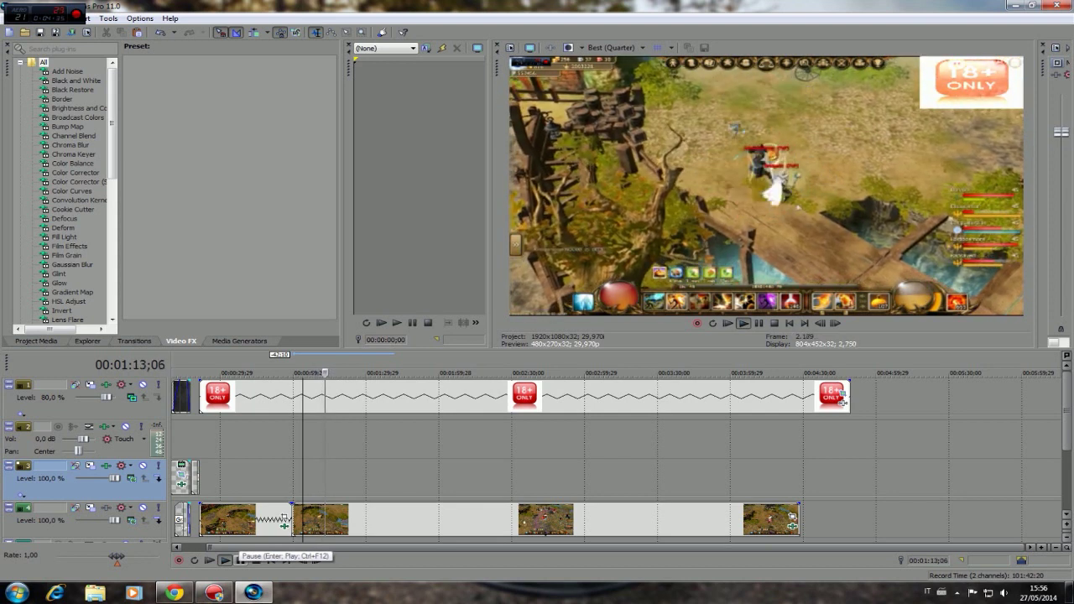
- Play the gameplay from several points along the timeline to look for another section to edit, pausing at 00:03:02;18
{"action": "left_click", "coordinate": [366, 476]}
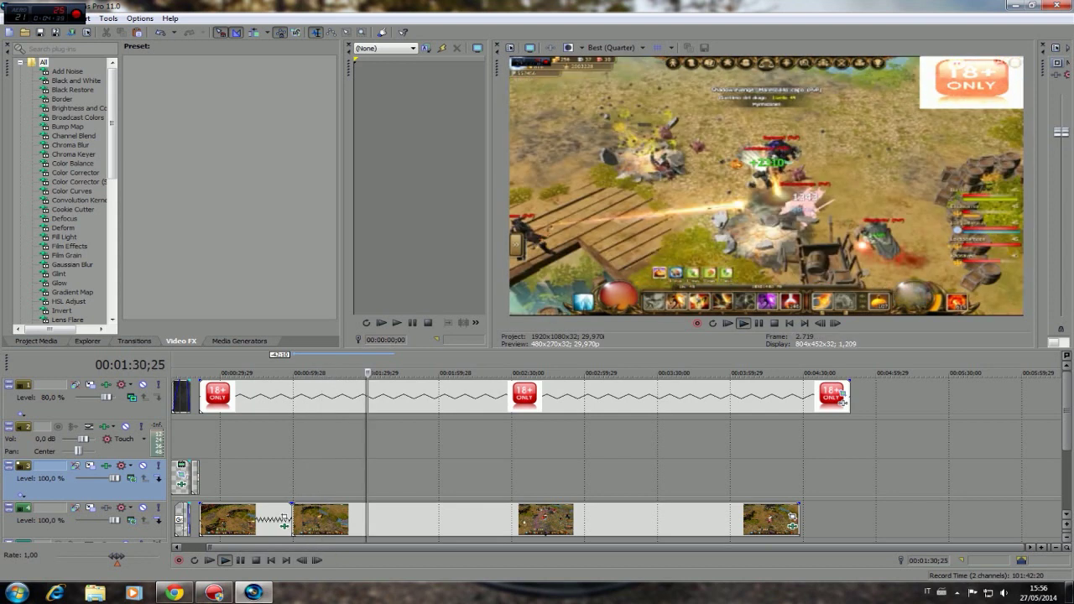
{"action": "left_click", "coordinate": [410, 372]}
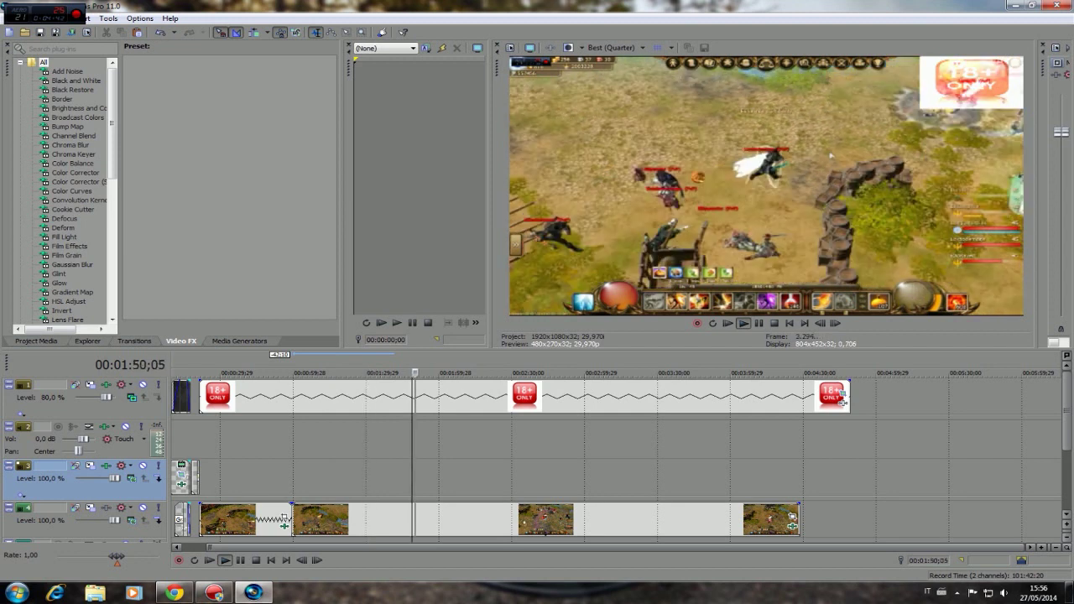
{"action": "left_click", "coordinate": [461, 373]}
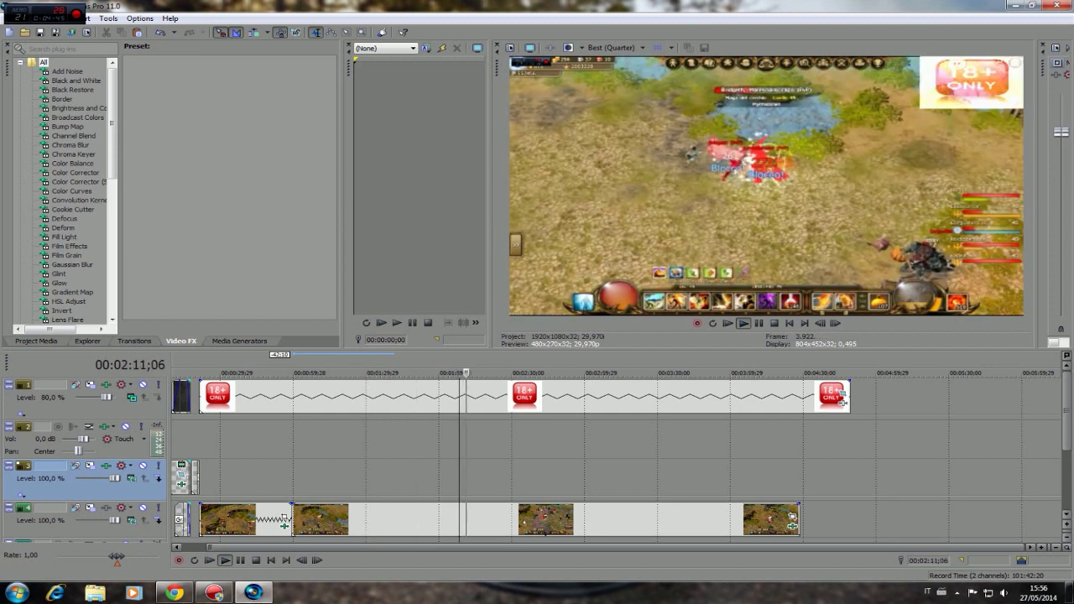
{"action": "left_click", "coordinate": [525, 373]}
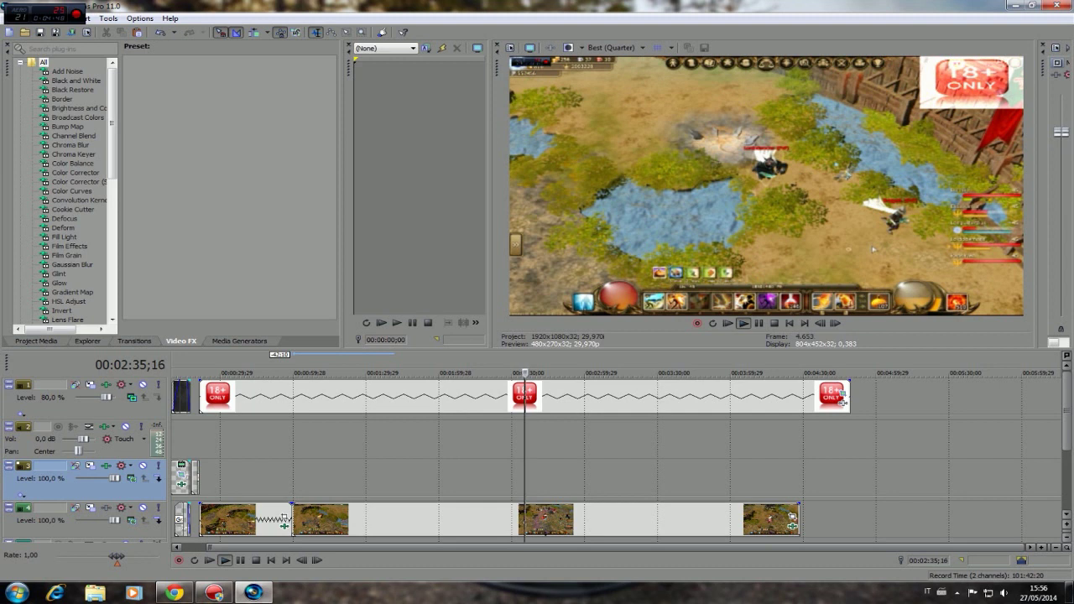
{"action": "left_click", "coordinate": [562, 373]}
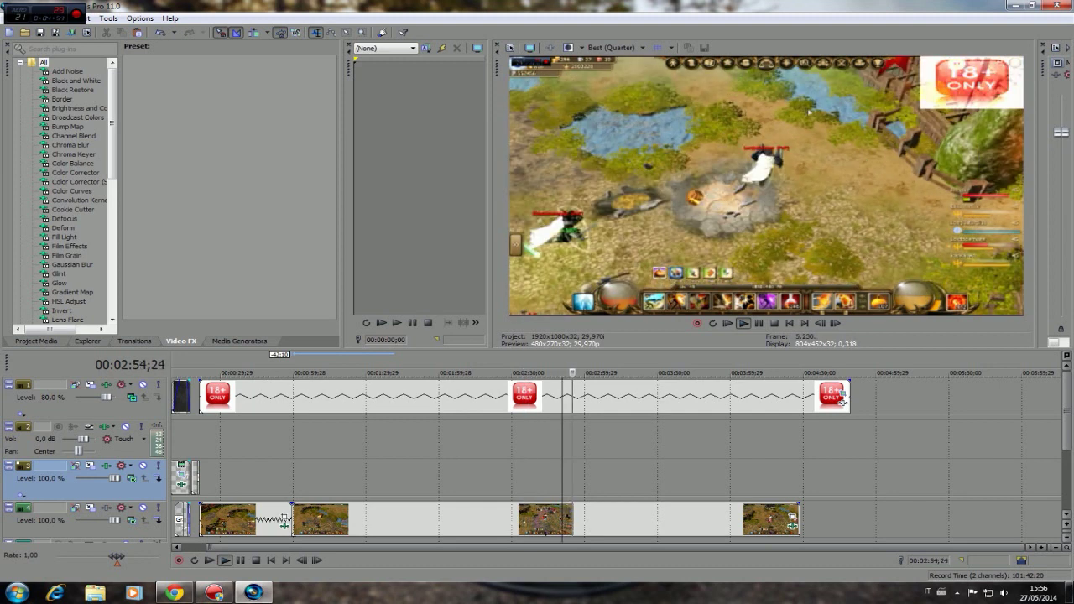
{"action": "left_click", "coordinate": [598, 373]}
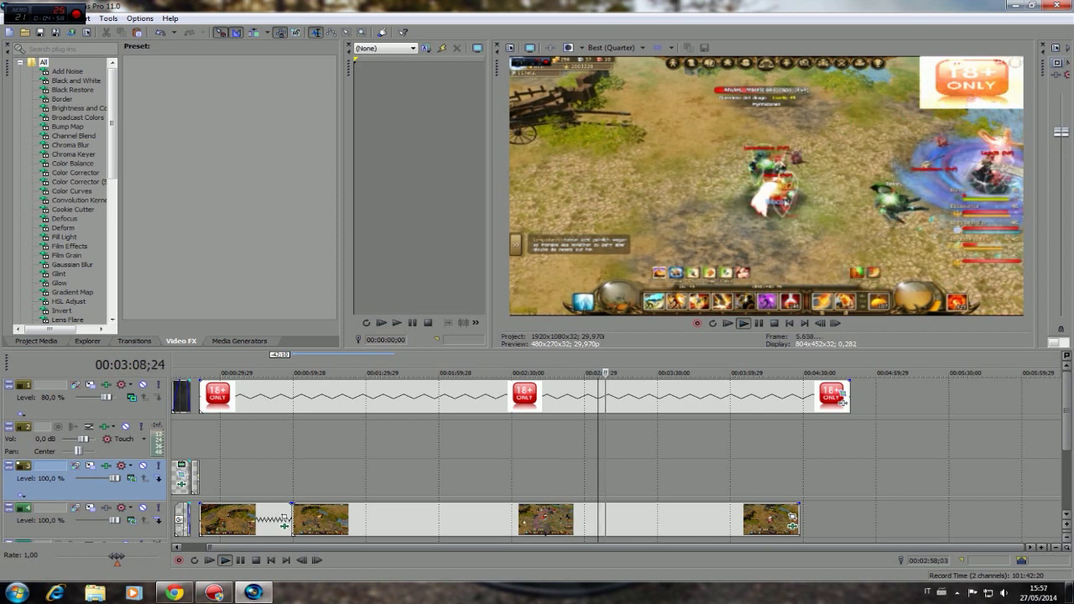
{"action": "left_click", "coordinate": [581, 373]}
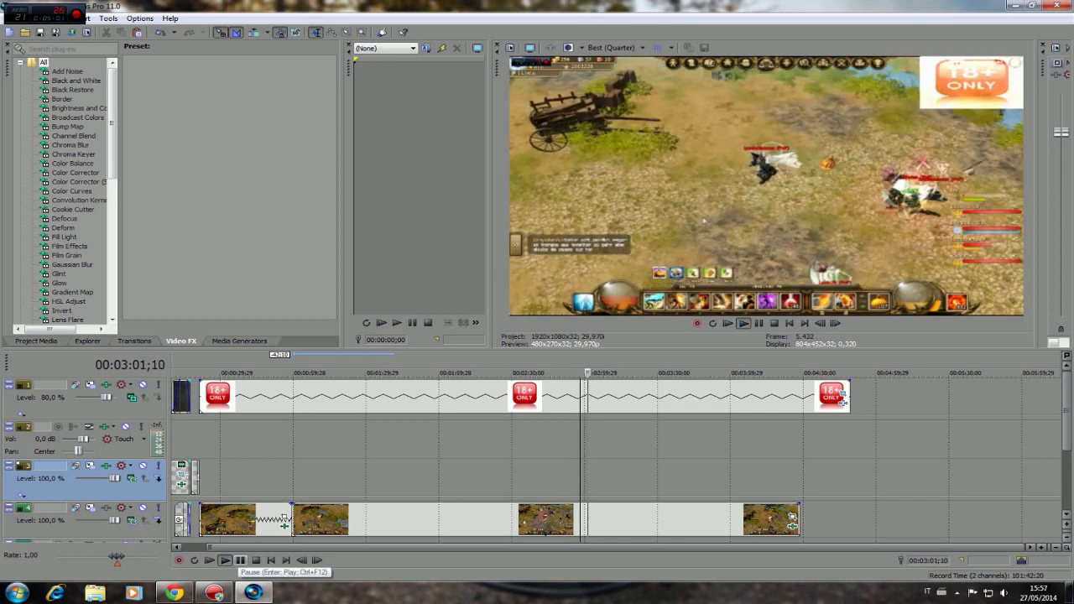
{"action": "left_click", "coordinate": [240, 560]}
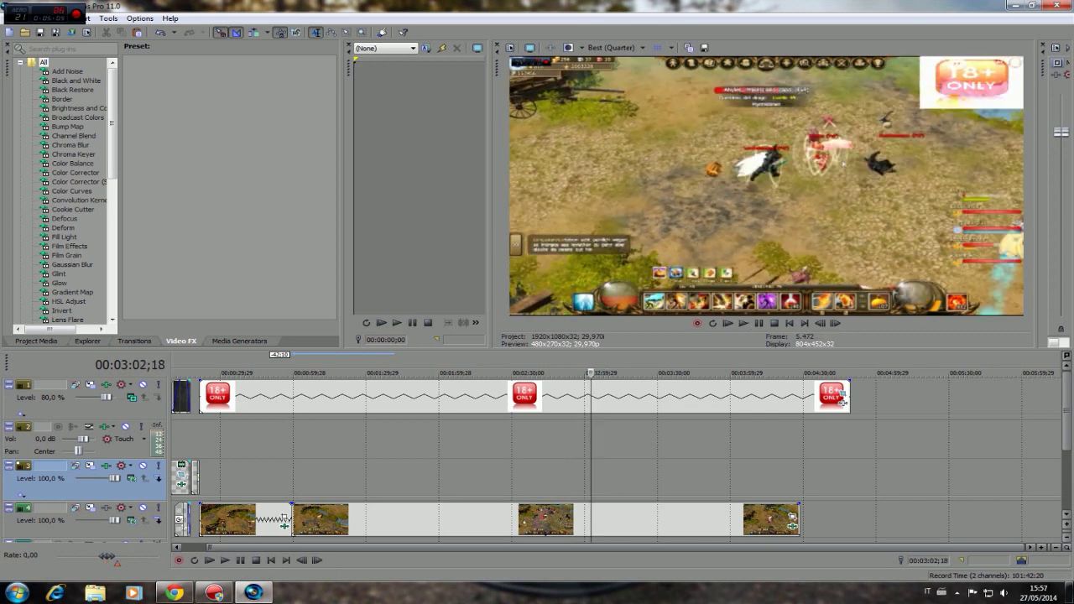
- Split the gameplay clip at 00:03:02;18 and 00:03:16;09, and stretch the middle part by about 12;03 into slow motion
{"action": "left_click", "coordinate": [590, 520]}
{"action": "key", "text": "s"}
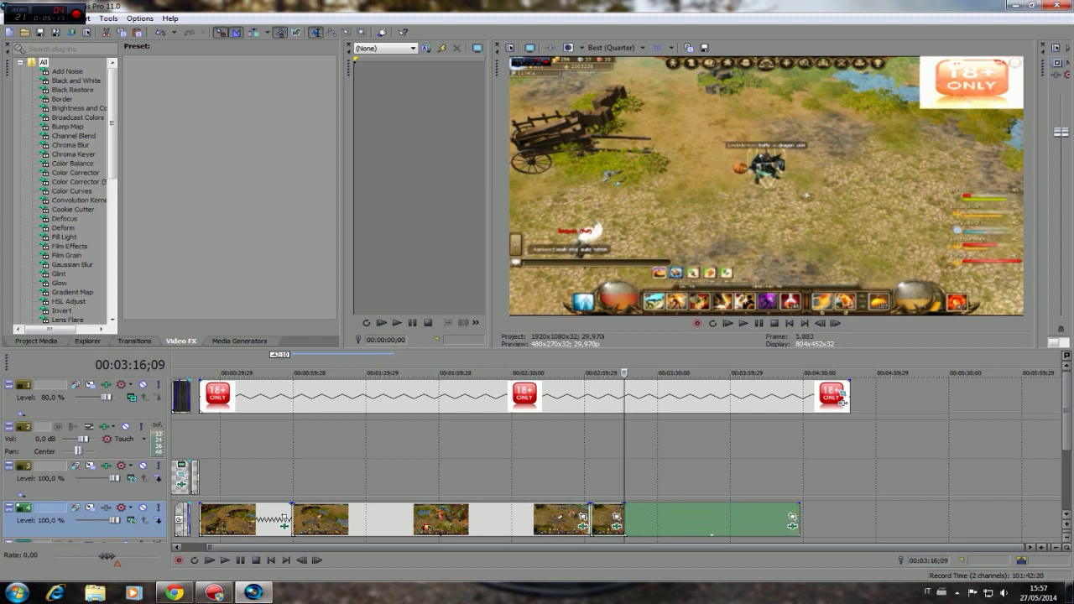
{"action": "scroll", "coordinate": [617, 457], "scroll_direction": "up", "scroll_amount": 3}
{"action": "left_click_drag", "start_coordinate": [729, 519], "coordinate": [800, 520]}
{"action": "left_click_drag", "start_coordinate": [601, 521], "coordinate": [662, 526]}
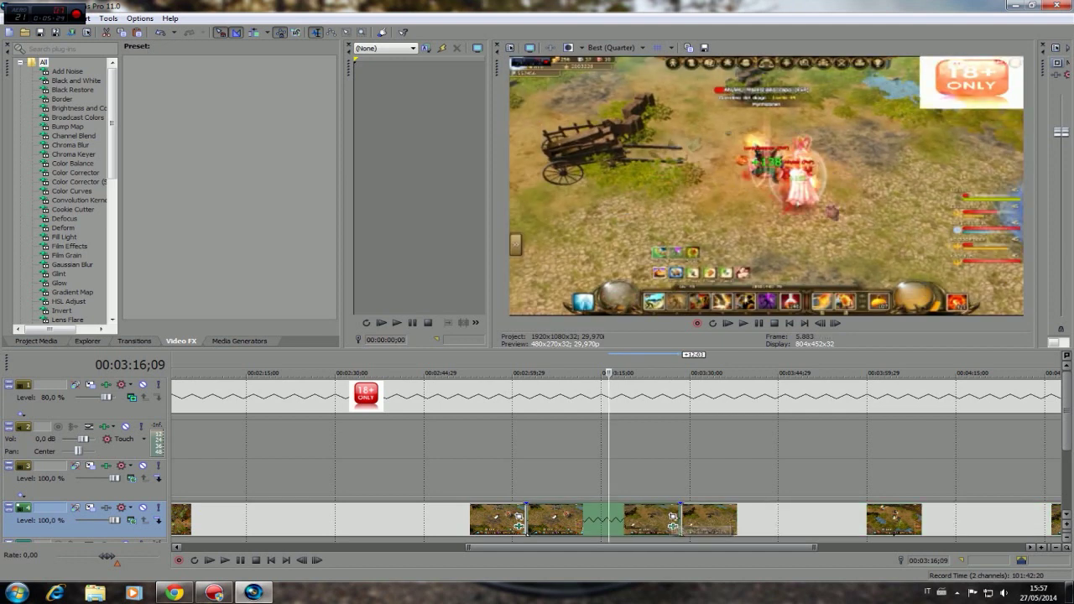
- Play the beginning of the slowed-down middle gameplay part
{"action": "left_click", "coordinate": [527, 484]}
{"action": "left_click", "coordinate": [224, 560]}
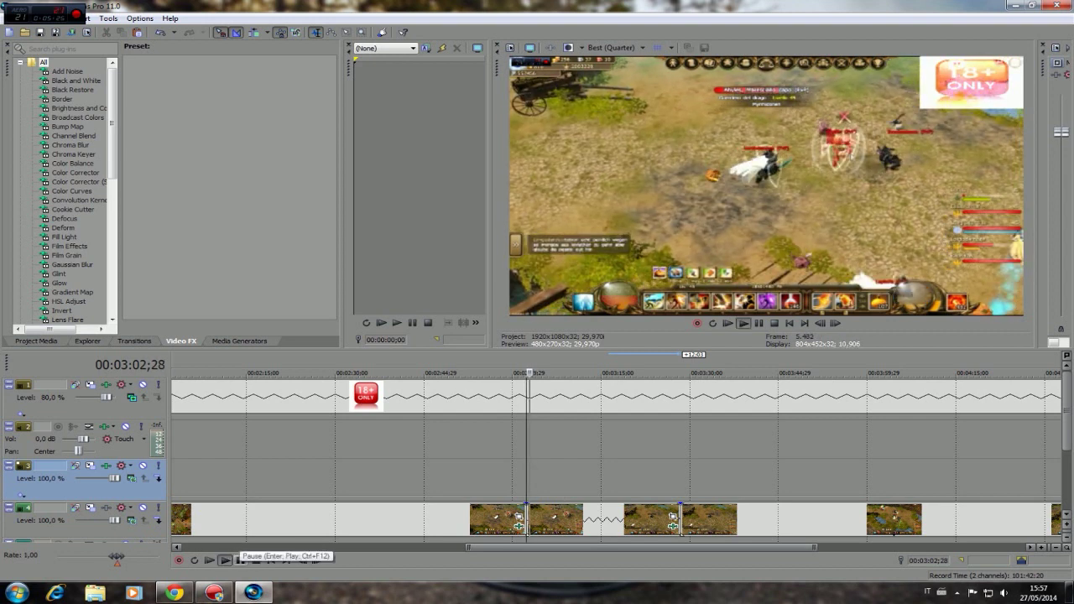
{"action": "left_click", "coordinate": [241, 561]}
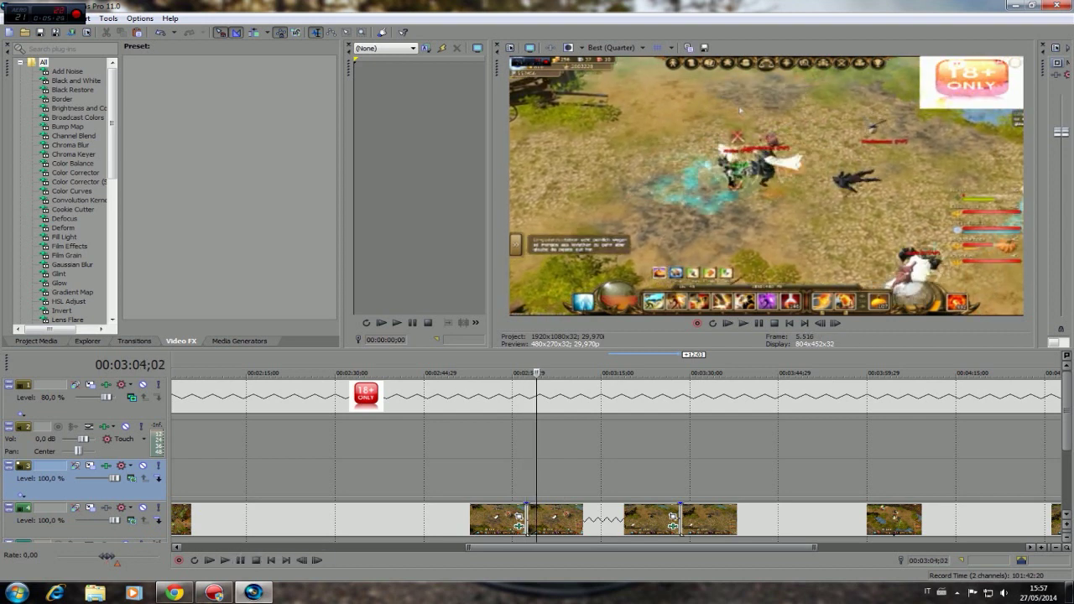
- Open Pan/Crop for the slow-motion gameplay part and shrink the crop frame to about 847 × 529 around the fighting characters
{"action": "left_click", "coordinate": [673, 515]}
{"action": "left_click_drag", "start_coordinate": [413, 395], "coordinate": [768, 395]}
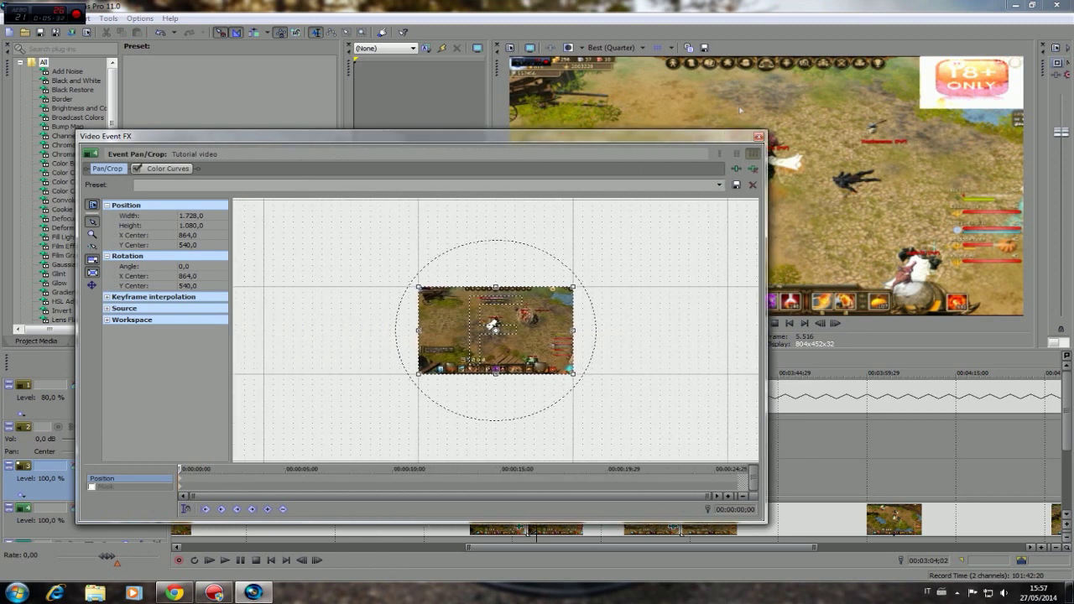
{"action": "scroll", "coordinate": [495, 331], "scroll_direction": "up", "scroll_amount": 8}
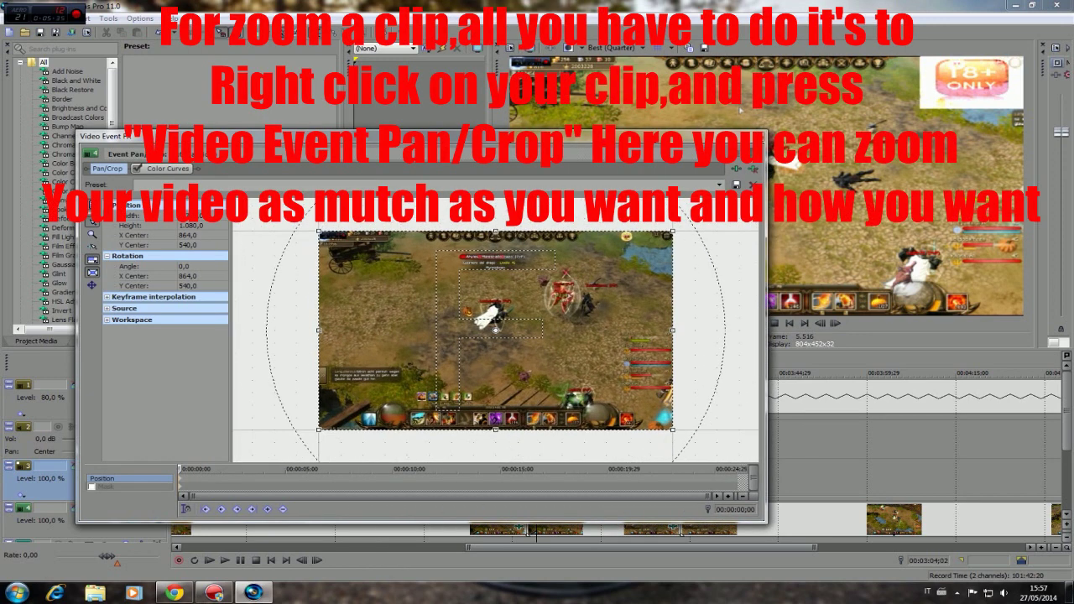
{"action": "scroll", "coordinate": [496, 330], "scroll_direction": "up", "scroll_amount": 3}
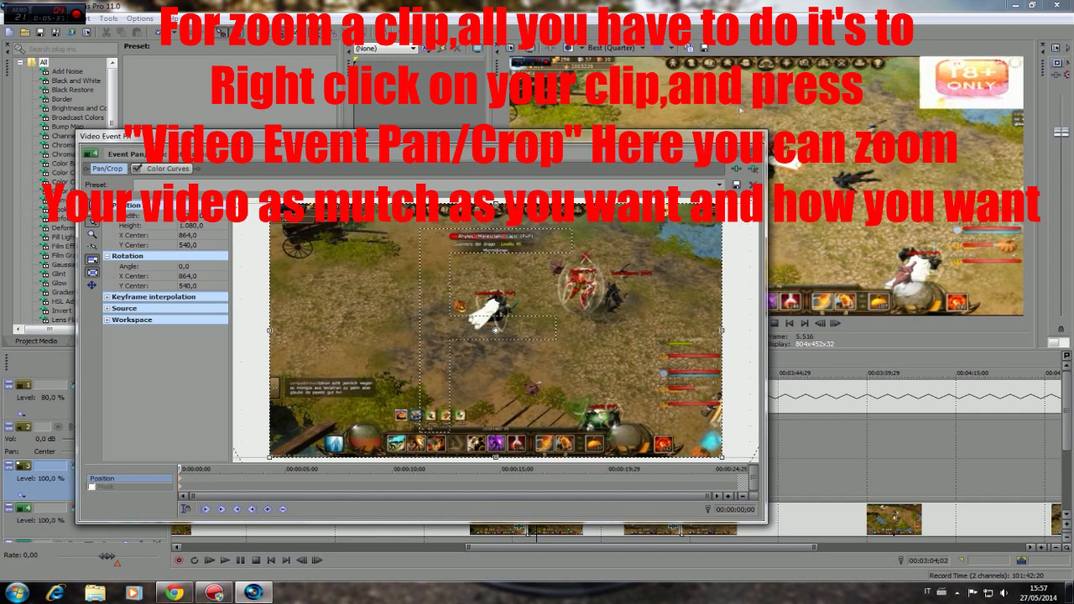
{"action": "key", "text": "space"}
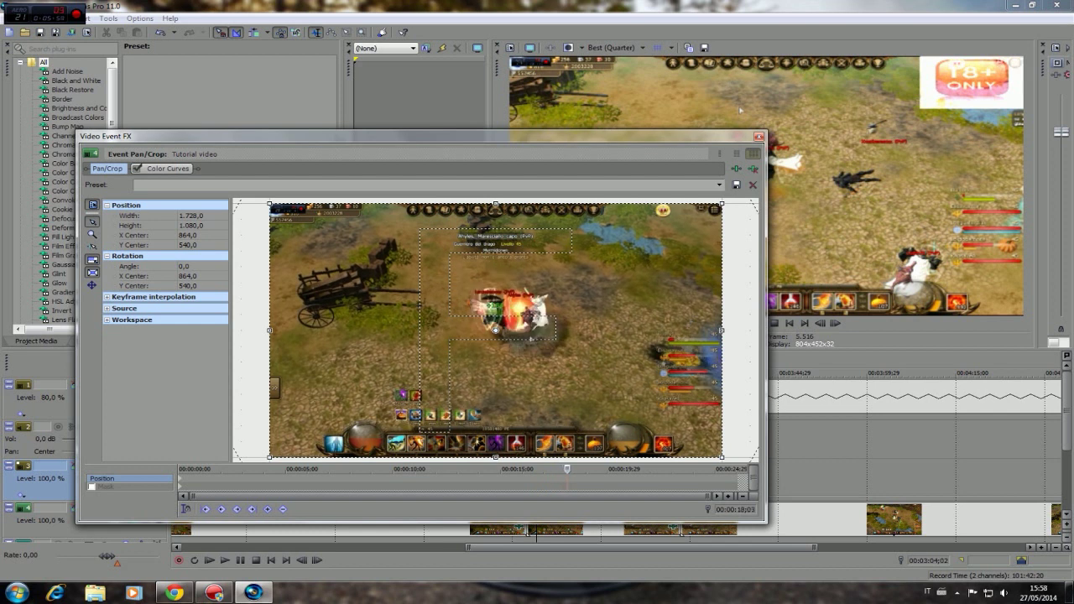
{"action": "left_click_drag", "start_coordinate": [269, 203], "coordinate": [370, 261]}
{"action": "left_click_drag", "start_coordinate": [495, 331], "coordinate": [517, 318]}
{"action": "left_click_drag", "start_coordinate": [393, 248], "coordinate": [406, 255]}
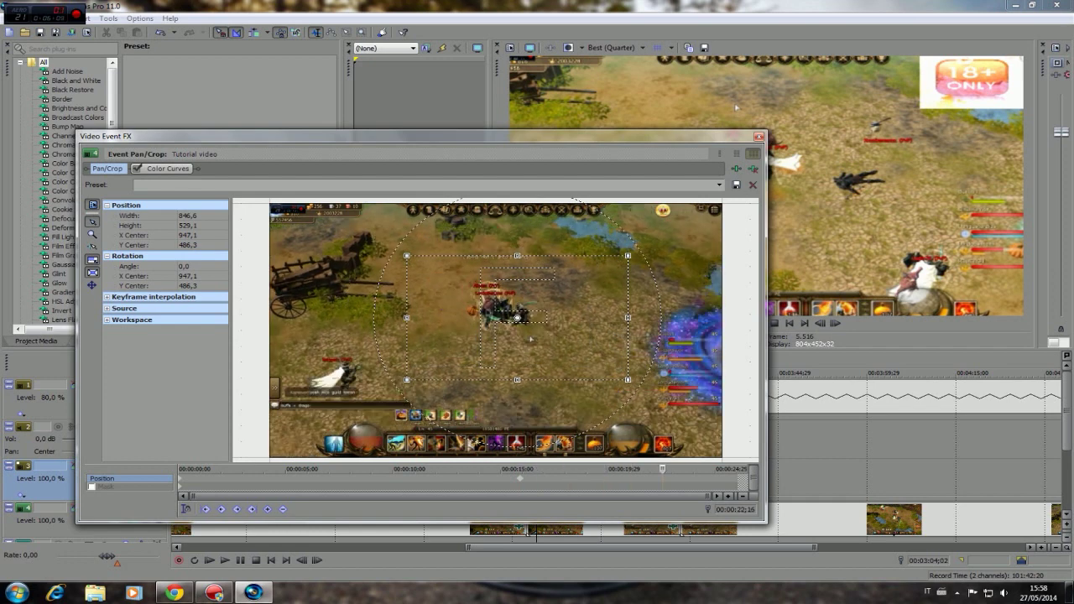
- At 00:00:24;08 in Pan/Crop, enlarge the crop frame to about 1,726 × 1,079 so it covers nearly the whole picture
{"action": "left_click_drag", "start_coordinate": [407, 256], "coordinate": [316, 205]}
{"action": "left_click_drag", "start_coordinate": [517, 318], "coordinate": [488, 319]}
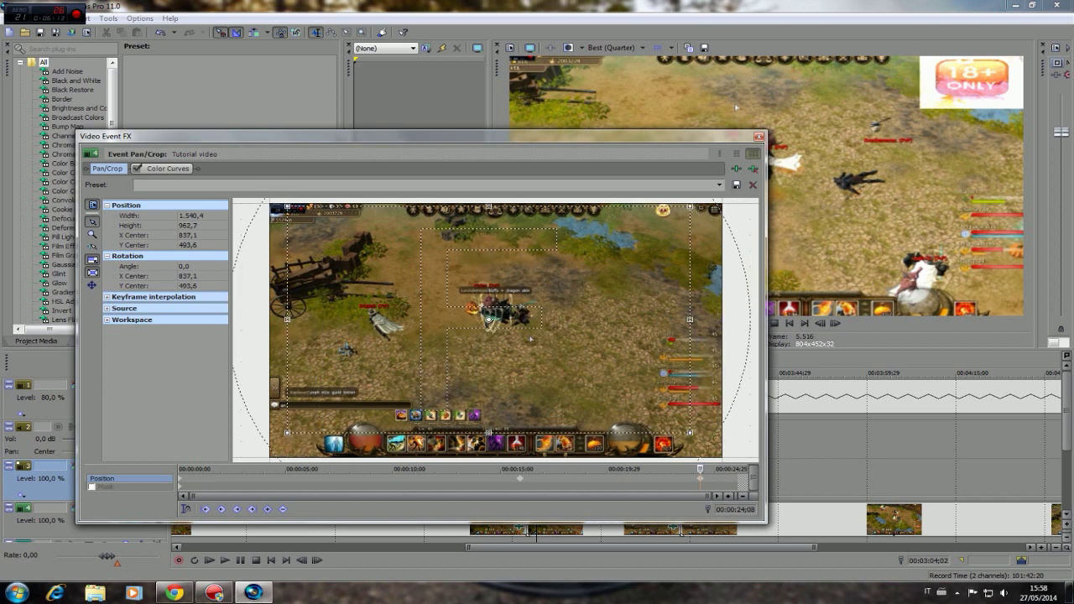
{"action": "left_click_drag", "start_coordinate": [287, 206], "coordinate": [281, 201]}
{"action": "left_click_drag", "start_coordinate": [488, 320], "coordinate": [487, 337]}
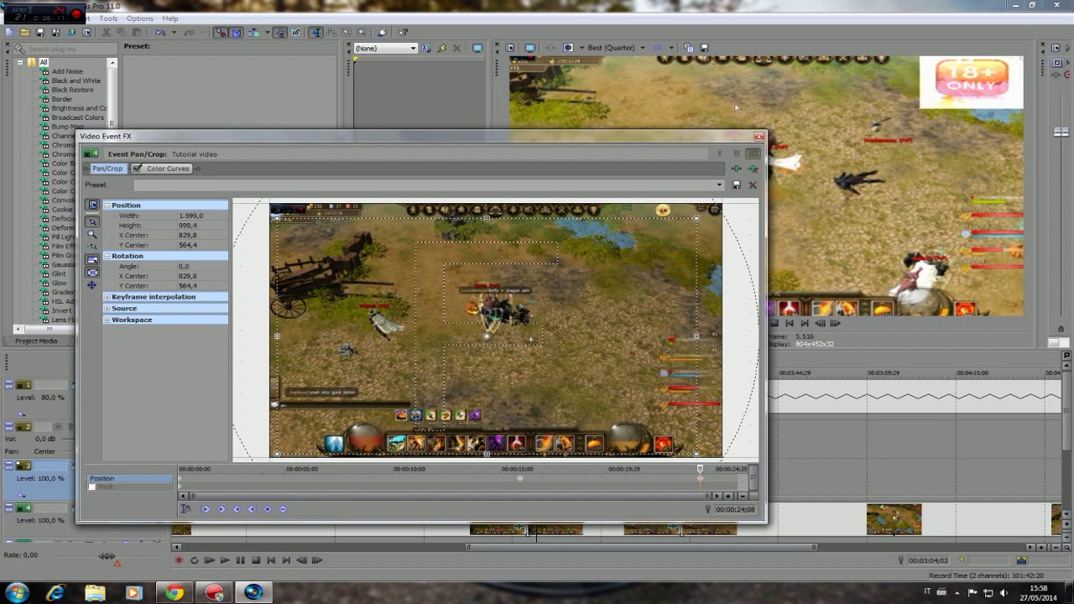
{"action": "left_click_drag", "start_coordinate": [277, 219], "coordinate": [271, 215]}
{"action": "left_click_drag", "start_coordinate": [486, 337], "coordinate": [530, 339]}
{"action": "left_click_drag", "start_coordinate": [283, 205], "coordinate": [272, 198]}
{"action": "left_click_drag", "start_coordinate": [498, 324], "coordinate": [532, 339]}
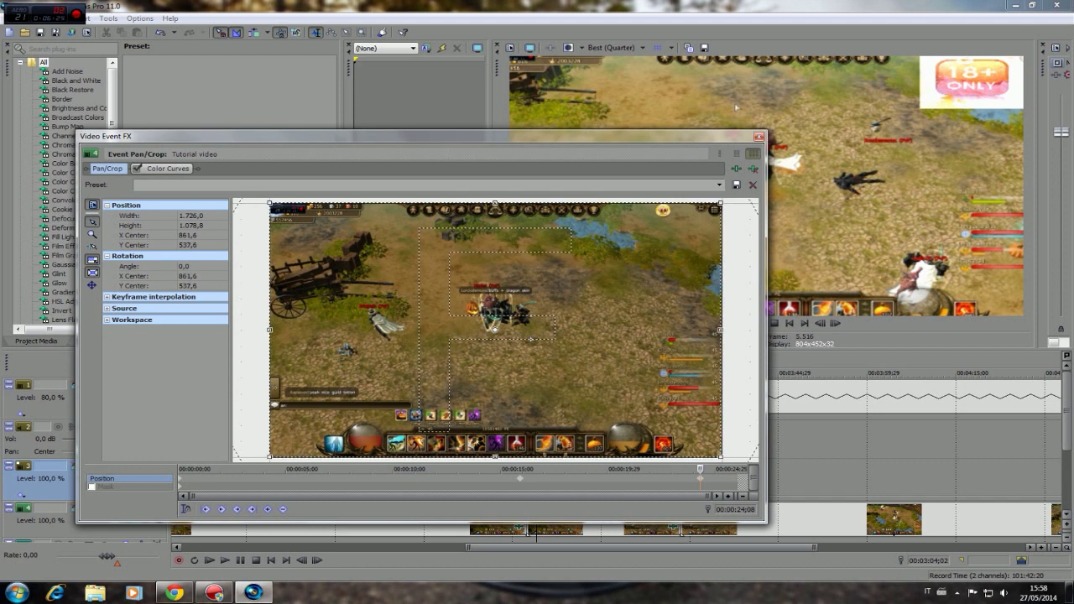
- Close Pan/Crop and play the timeline through the zoomed slow-motion part, pausing at 00:03:29;00
{"action": "left_click", "coordinate": [759, 136]}
{"action": "left_click", "coordinate": [521, 480]}
{"action": "left_click", "coordinate": [224, 560]}
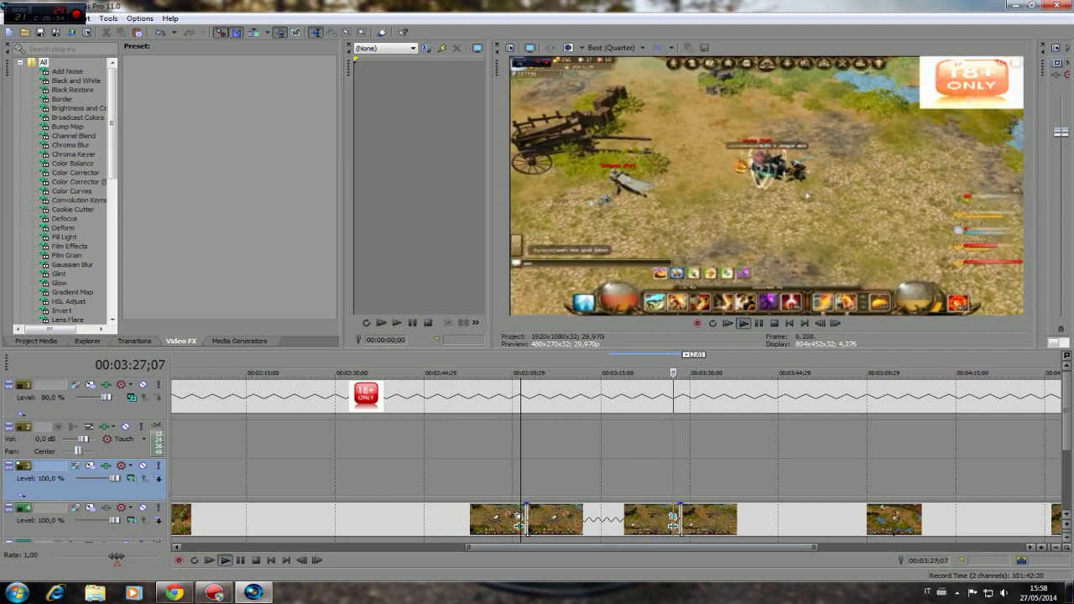
{"action": "key", "text": "Return"}
- Speed up the last gameplay part by compressing it about 29;08, and shorten the 18+ image to end at the same point
{"action": "left_click_drag", "start_coordinate": [641, 548], "coordinate": [716, 547]}
{"action": "scroll", "coordinate": [963, 400], "scroll_direction": "right", "scroll_amount": 1}
{"action": "left_click_drag", "start_coordinate": [936, 402], "coordinate": [886, 403]}
{"action": "left_click_drag", "start_coordinate": [885, 520], "coordinate": [702, 521]}
{"action": "left_click_drag", "start_coordinate": [702, 403], "coordinate": [720, 402]}
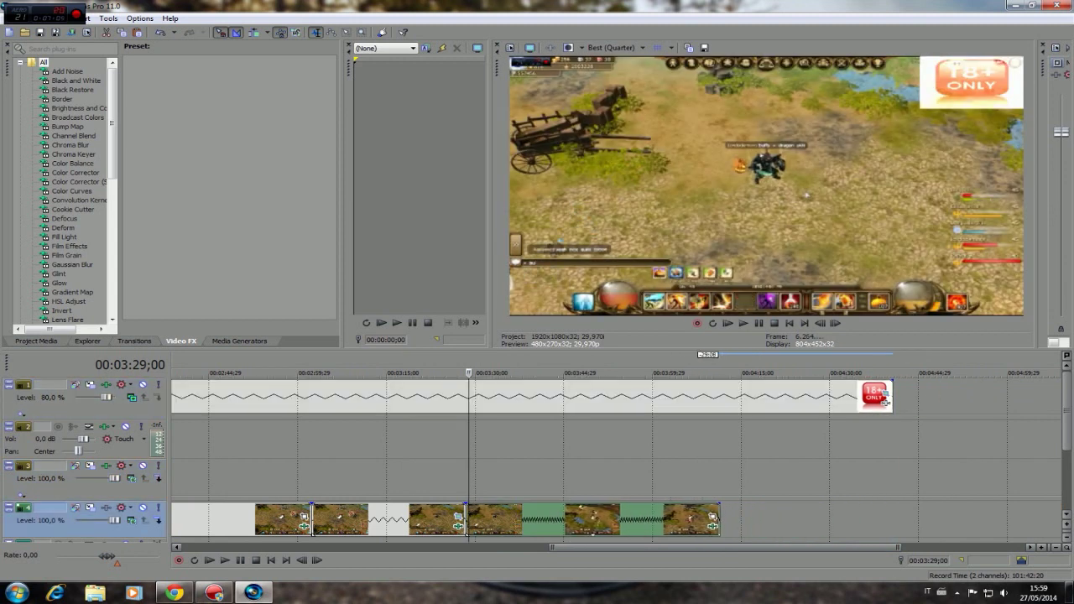
{"action": "left_click_drag", "start_coordinate": [892, 399], "coordinate": [718, 398]}
{"action": "left_click_drag", "start_coordinate": [722, 548], "coordinate": [617, 548]}
- Add the song "Carvar & Clock - Flare (UFO! Remix)" from the Downloads folder to the audio track below the gameplay, starting at 00:00:00;00
{"action": "scroll", "coordinate": [617, 470], "scroll_direction": "down", "scroll_amount": 3}
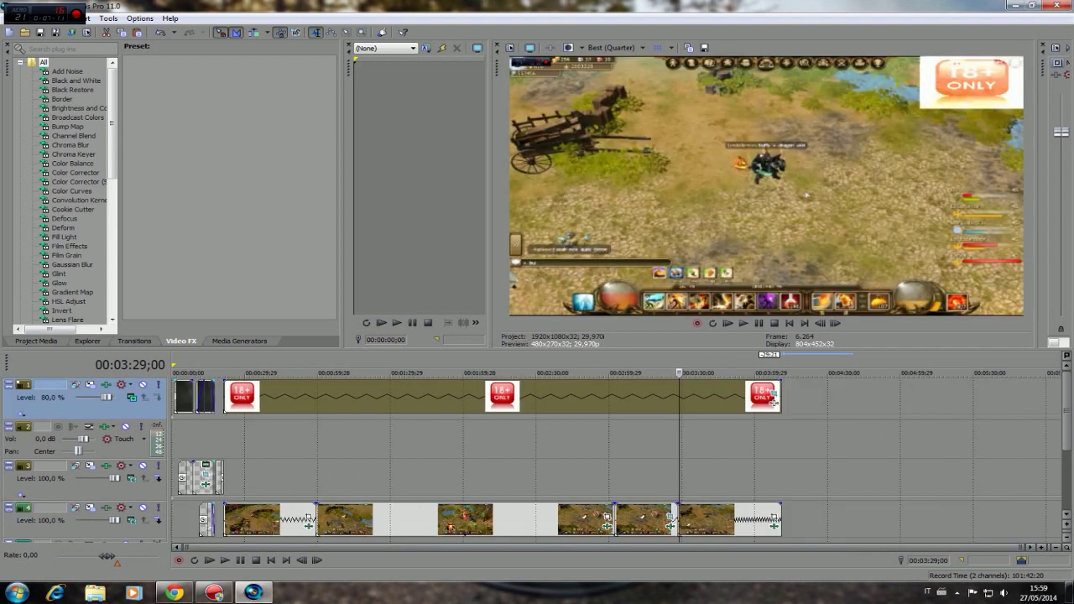
{"action": "scroll", "coordinate": [773, 400], "scroll_direction": "down", "scroll_amount": 2}
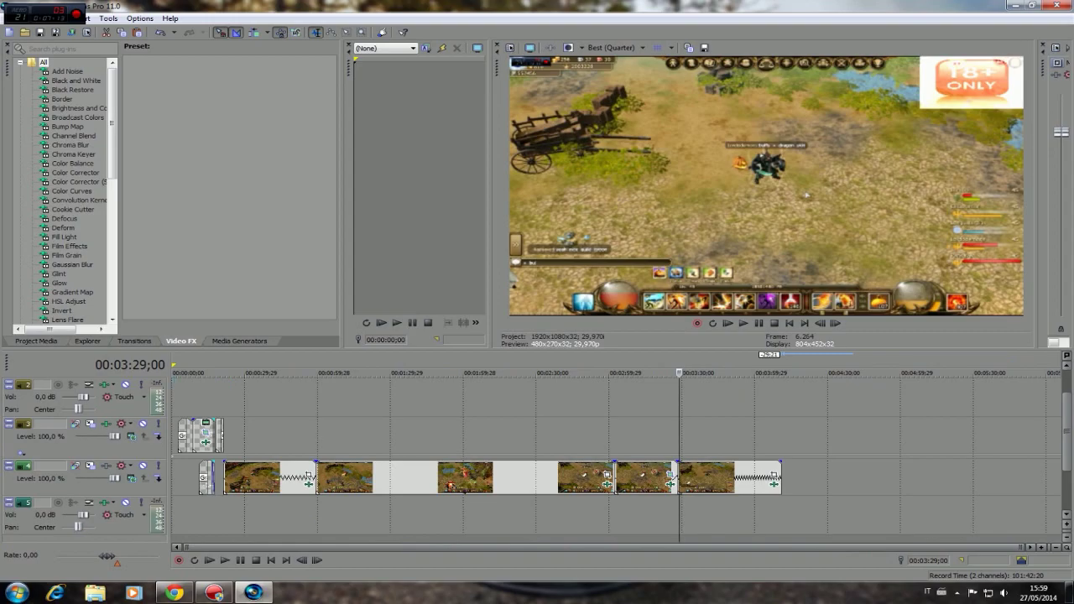
{"action": "left_click", "coordinate": [175, 516]}
{"action": "left_click", "coordinate": [25, 33]}
{"action": "left_click", "coordinate": [36, 159]}
{"action": "double_click", "coordinate": [428, 69]}
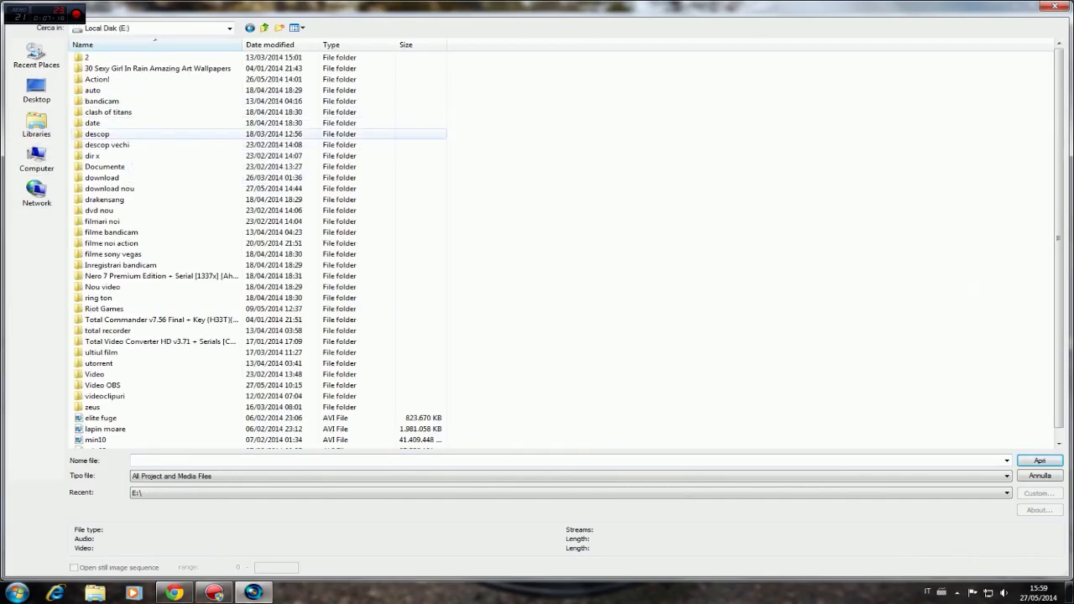
{"action": "left_click", "coordinate": [37, 158]}
{"action": "double_click", "coordinate": [135, 69]}
{"action": "double_click", "coordinate": [97, 90]}
{"action": "double_click", "coordinate": [99, 58]}
{"action": "double_click", "coordinate": [104, 90]}
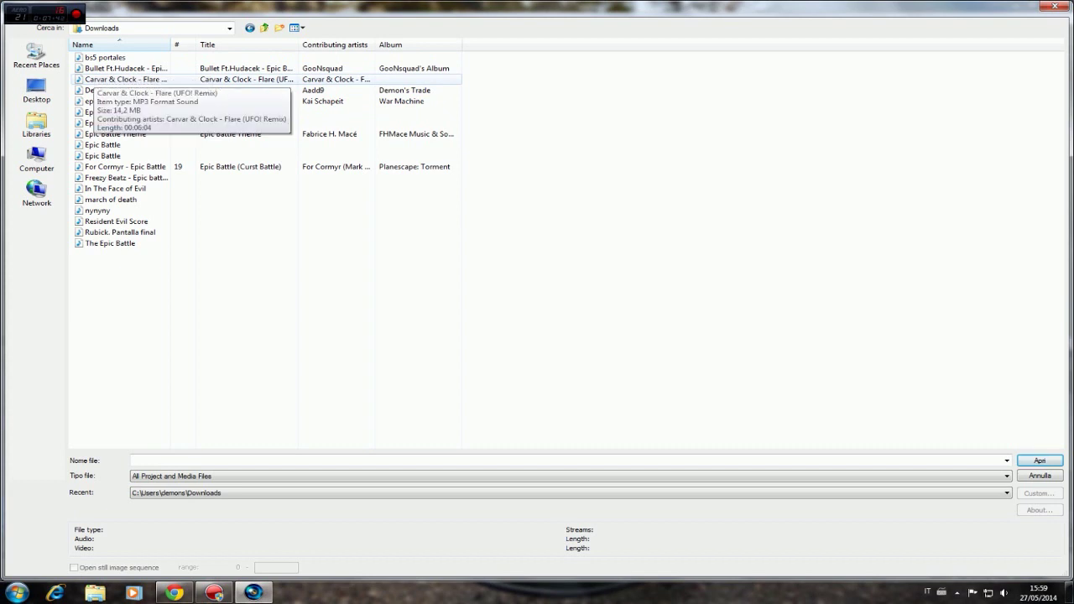
{"action": "double_click", "coordinate": [125, 79]}
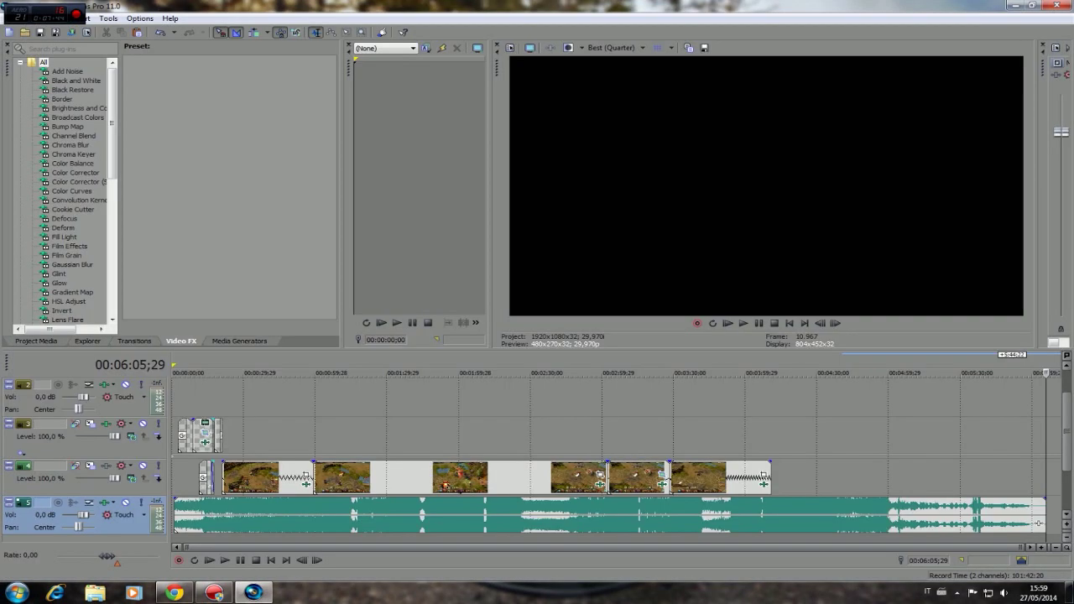
- Trim the music to end with the gameplay and fade it in and out
{"action": "left_click_drag", "start_coordinate": [1039, 524], "coordinate": [800, 523]}
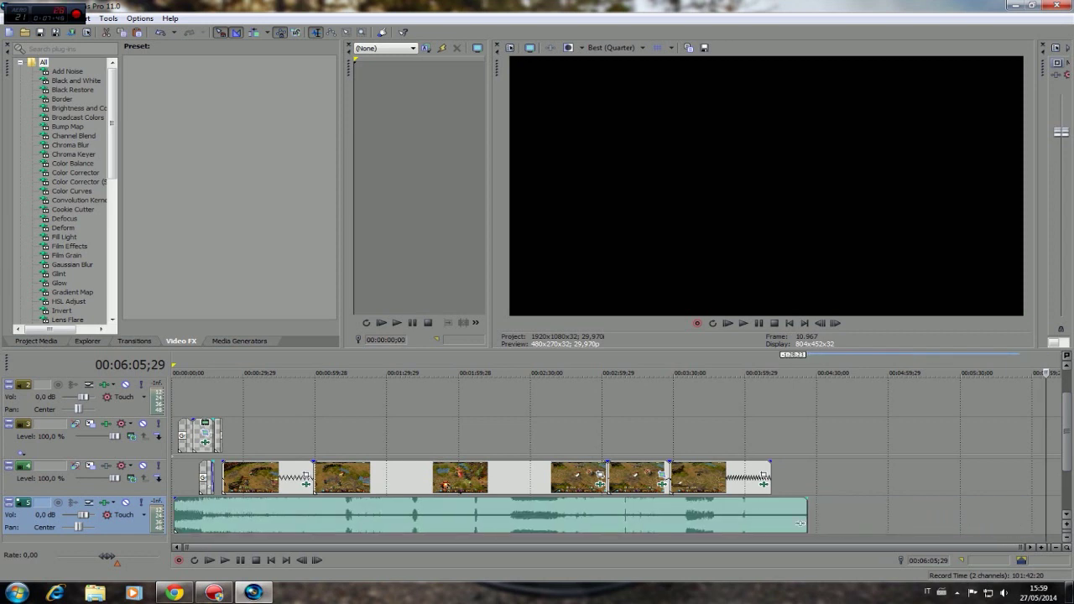
{"action": "key", "text": "space"}
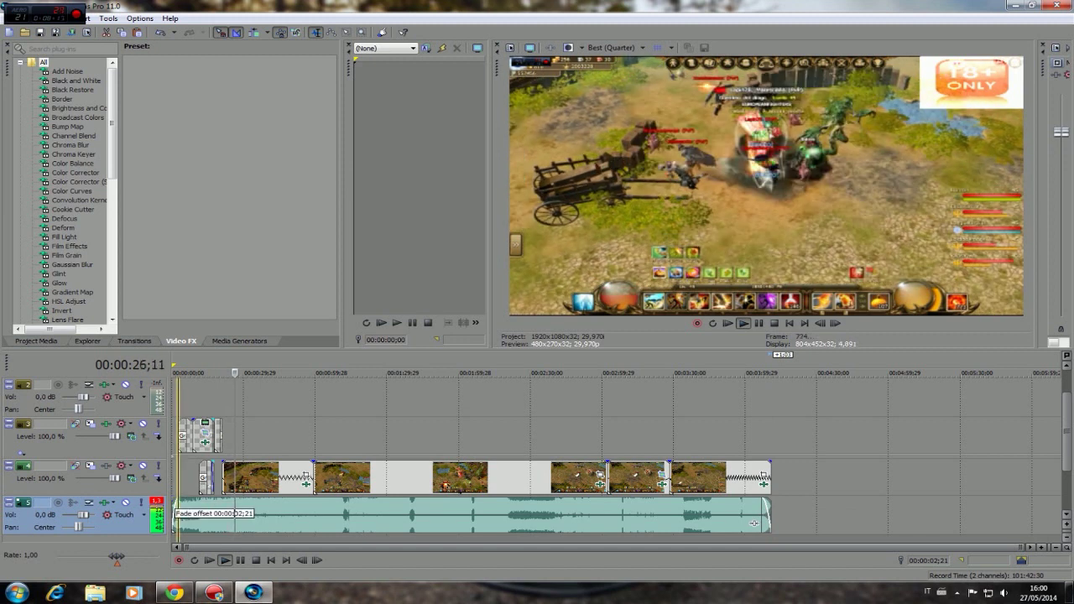
{"action": "scroll", "coordinate": [225, 466], "scroll_direction": "up", "scroll_amount": 2}
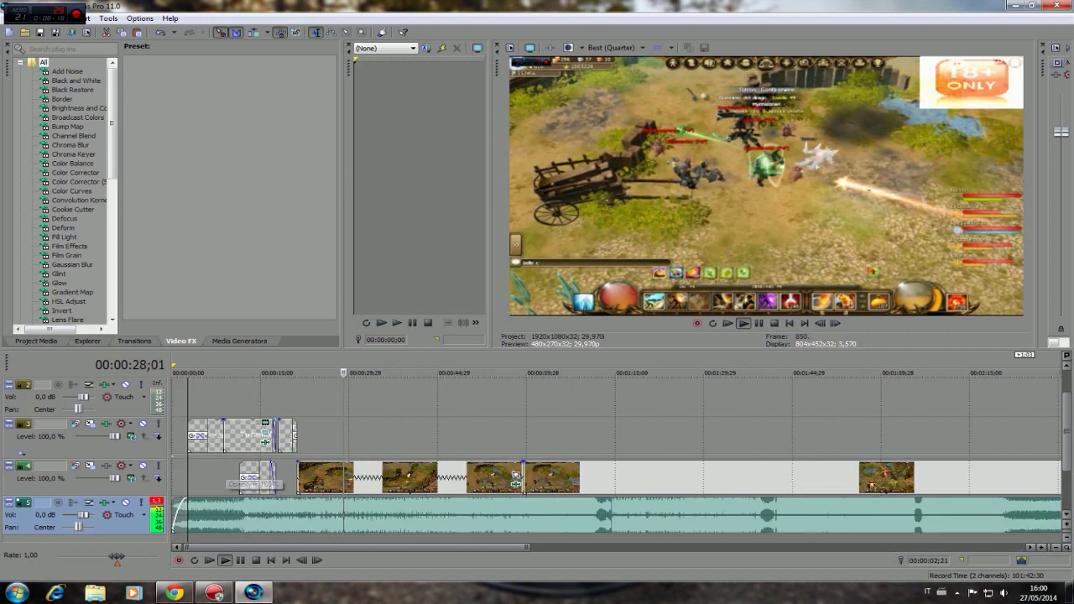
- Fade out the end of the gameplay and of the 18+ image, and return to the start of the timeline
{"action": "left_click_drag", "start_coordinate": [370, 547], "coordinate": [569, 547]}
{"action": "scroll", "coordinate": [838, 523], "scroll_direction": "right", "scroll_amount": 3}
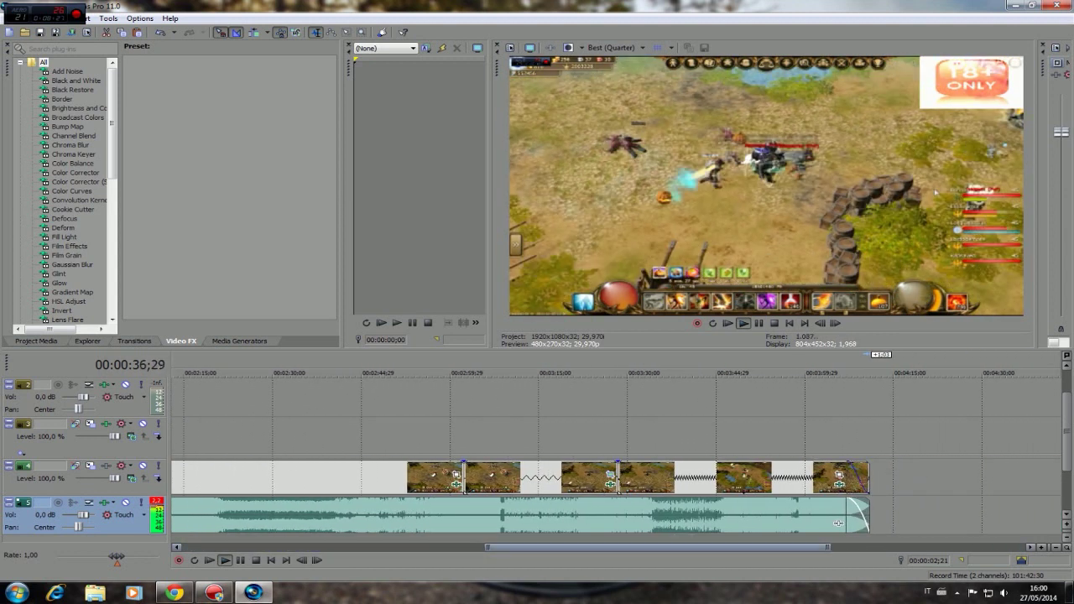
{"action": "scroll", "coordinate": [838, 523], "scroll_direction": "down", "scroll_amount": 3}
{"action": "scroll", "coordinate": [754, 523], "scroll_direction": "up", "scroll_amount": 1}
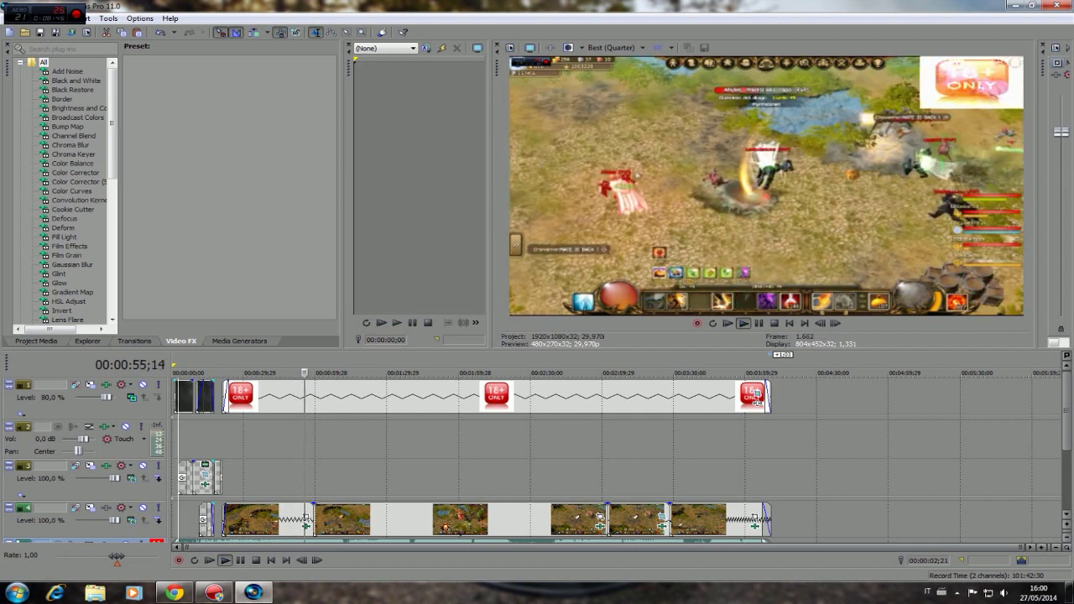
{"action": "key", "text": "space"}
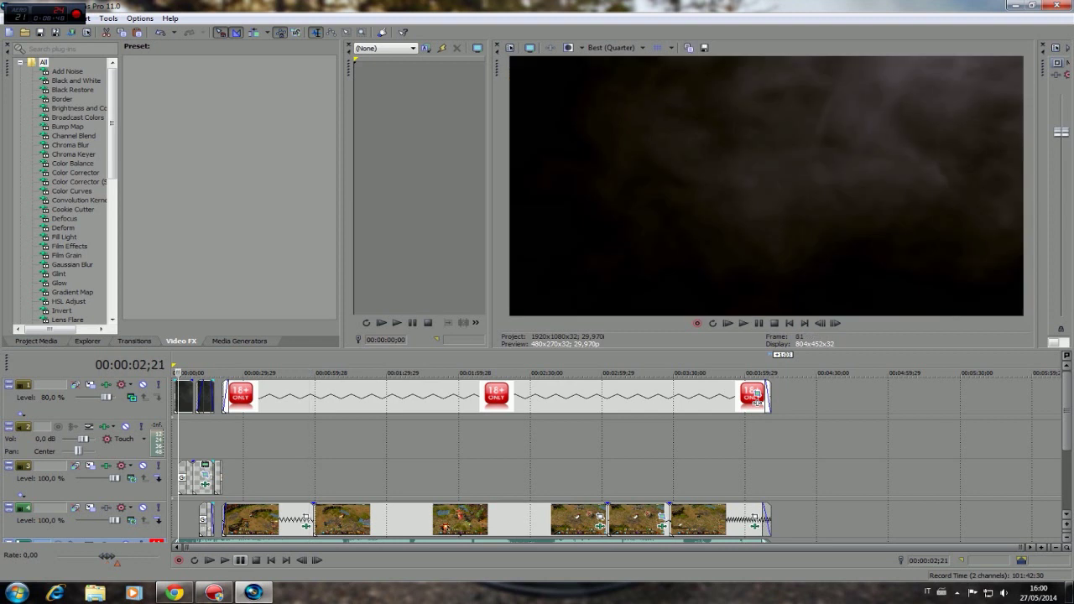
{"action": "key", "text": "Home"}
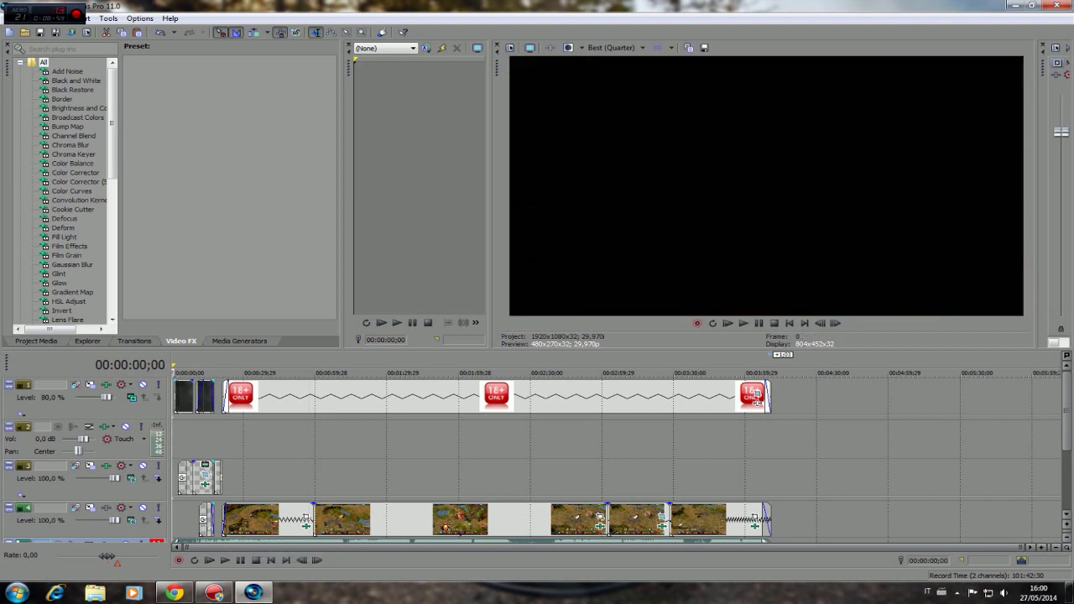
- Insert a text event on the title track and place it above the gameplay at about 00:00:42
{"action": "scroll", "coordinate": [758, 401], "scroll_direction": "down", "scroll_amount": 1}
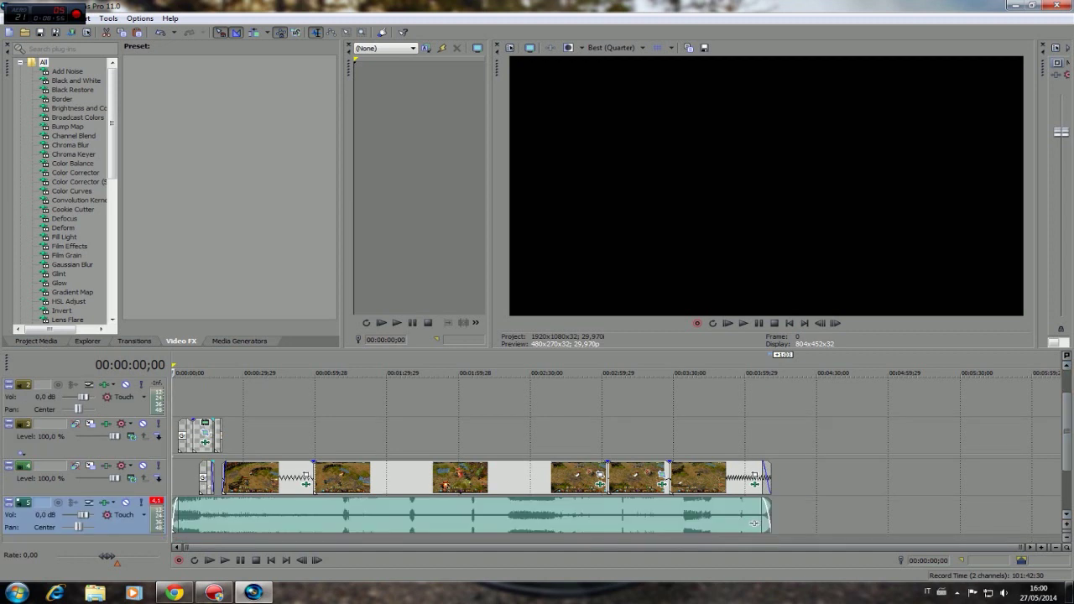
{"action": "scroll", "coordinate": [758, 402], "scroll_direction": "up", "scroll_amount": 1}
{"action": "scroll", "coordinate": [758, 401], "scroll_direction": "down", "scroll_amount": 1}
{"action": "left_click", "coordinate": [257, 437]}
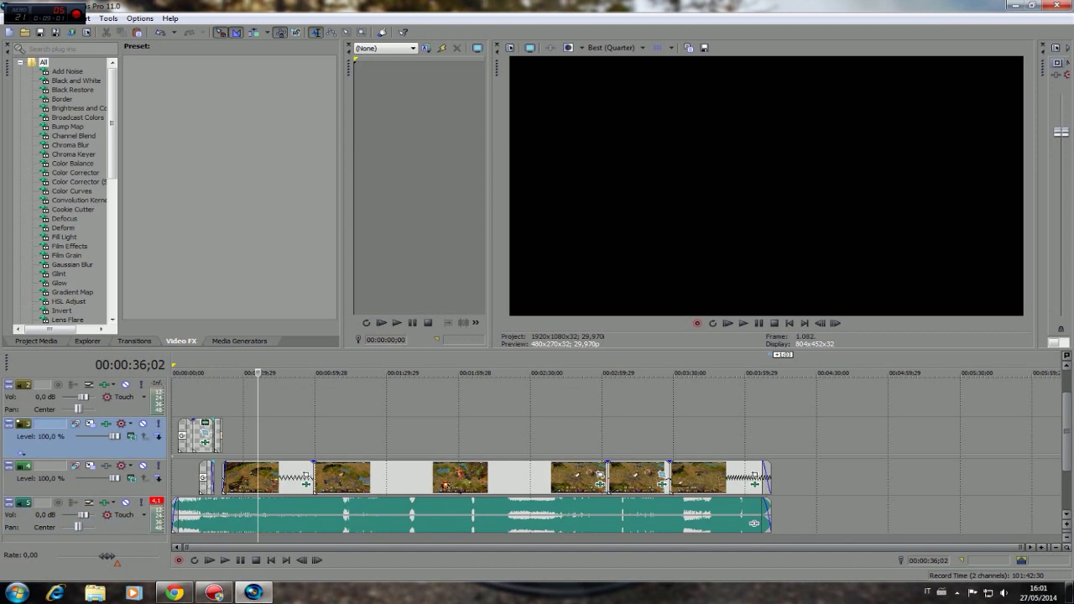
{"action": "scroll", "coordinate": [258, 436], "scroll_direction": "up", "scroll_amount": 6}
{"action": "scroll", "coordinate": [691, 479], "scroll_direction": "down", "scroll_amount": 5}
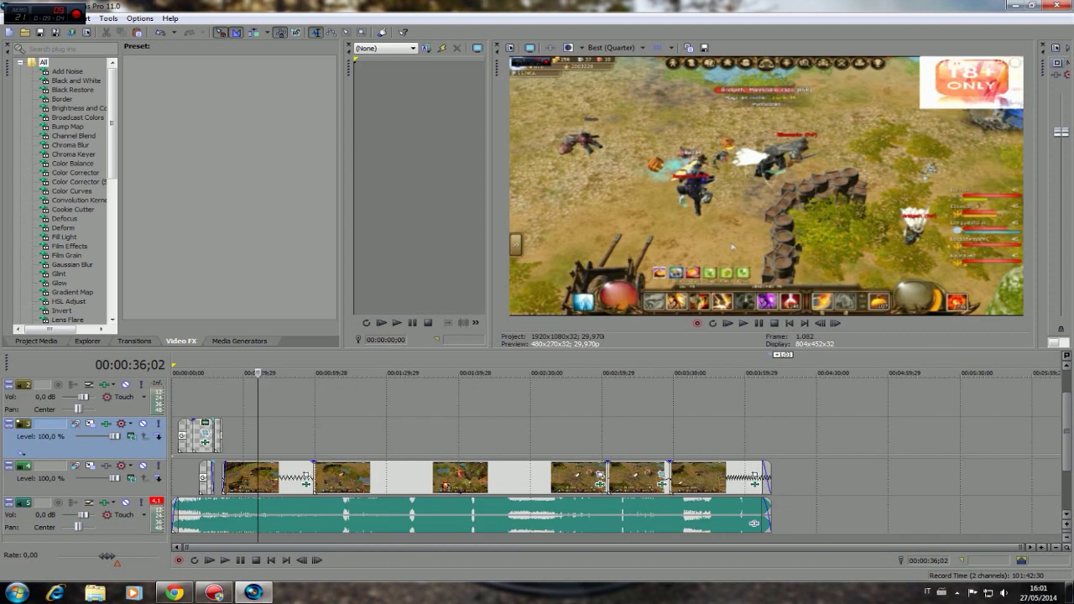
{"action": "key", "text": "Home"}
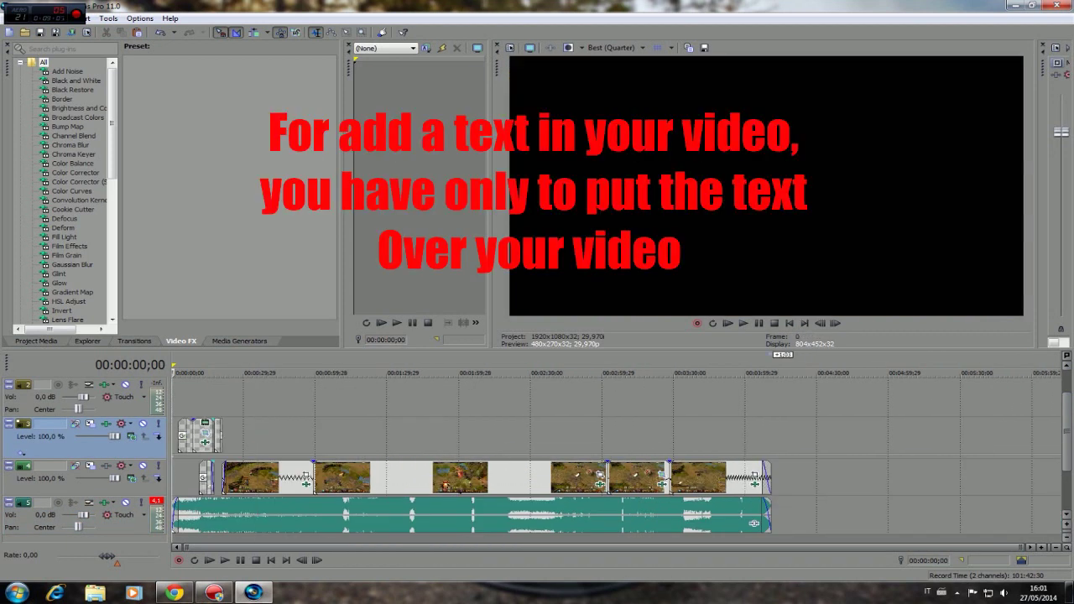
{"action": "right_click", "coordinate": [506, 446]}
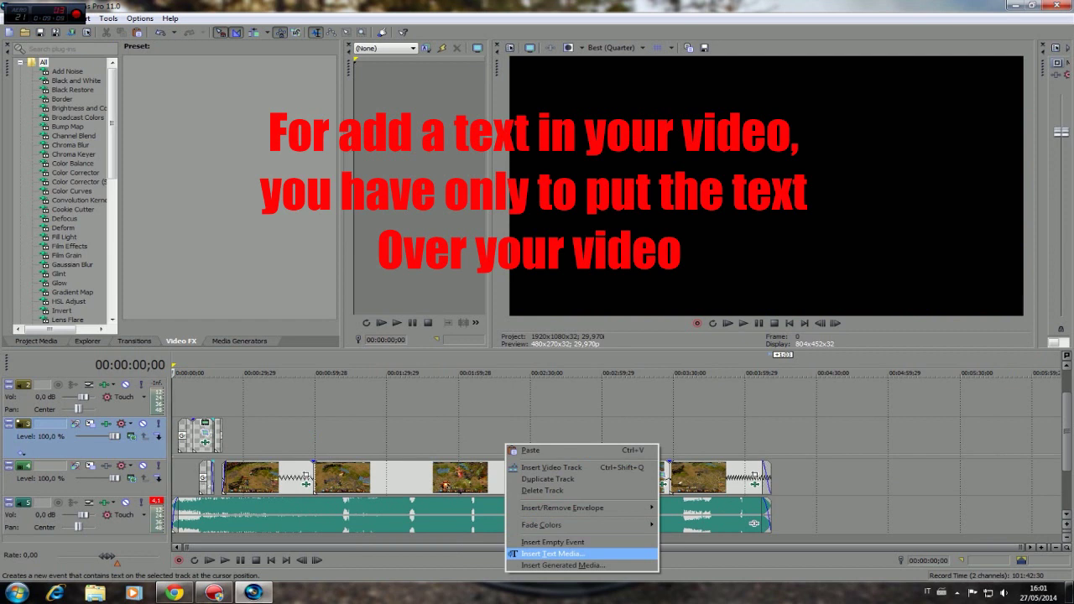
{"action": "left_click", "coordinate": [551, 554]}
{"action": "left_click_drag", "start_coordinate": [330, 82], "coordinate": [741, 118]}
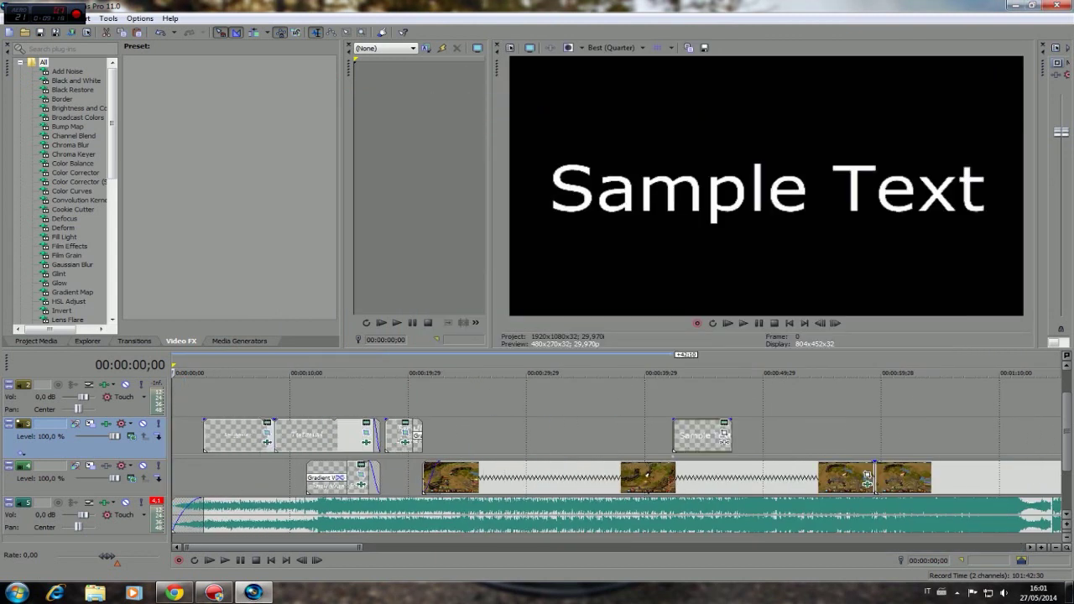
{"action": "scroll", "coordinate": [724, 436], "scroll_direction": "down", "scroll_amount": 8}
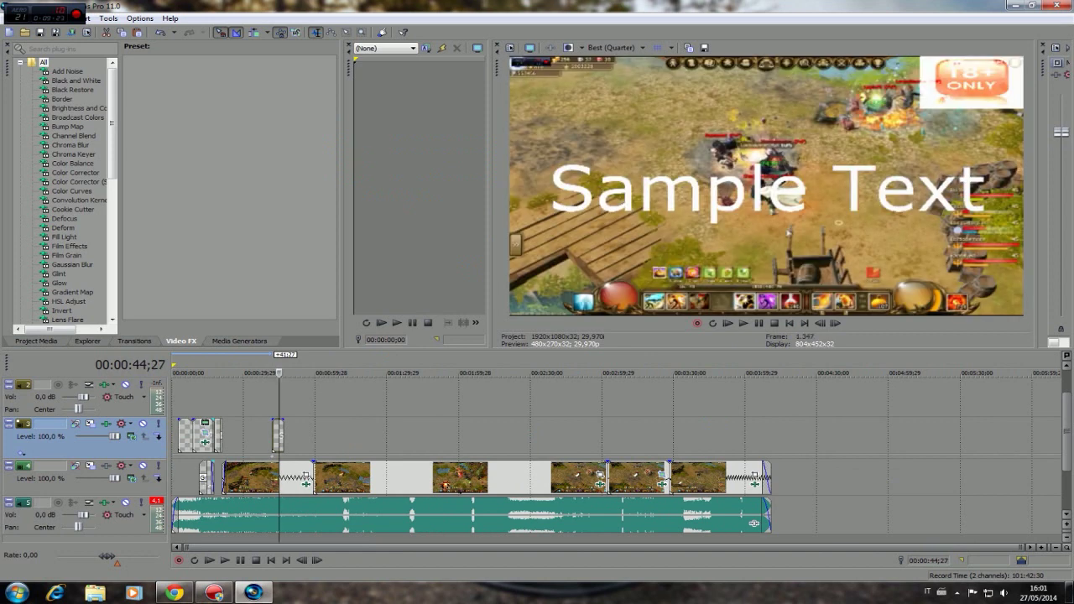
- Replace the sample wording of the new text event with "Text 1"
{"action": "right_click", "coordinate": [277, 436]}
{"action": "left_click", "coordinate": [336, 184]}
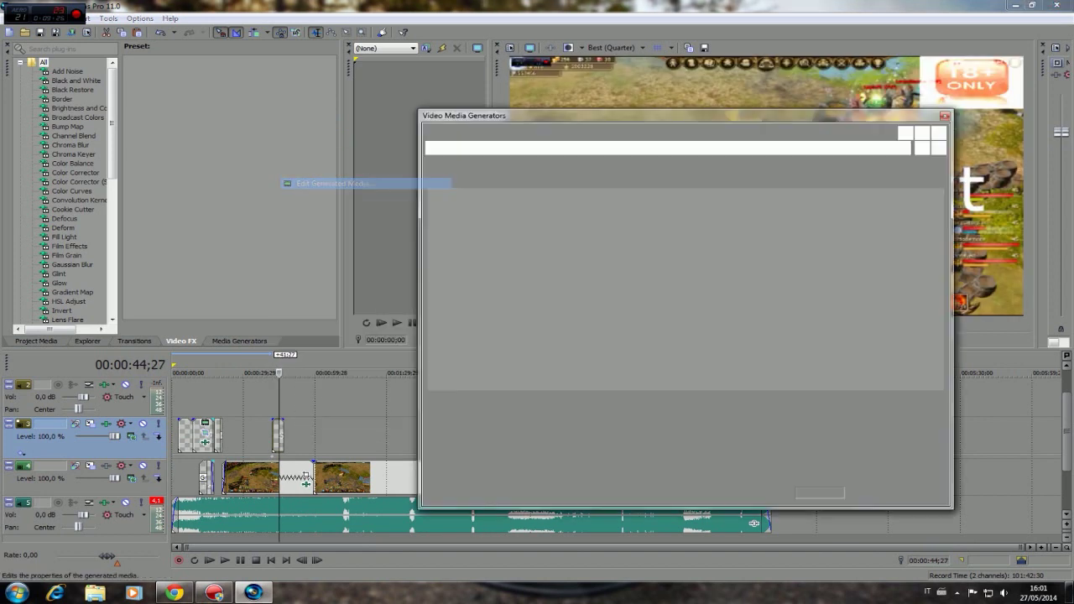
{"action": "left_click_drag", "start_coordinate": [588, 115], "coordinate": [272, 107]}
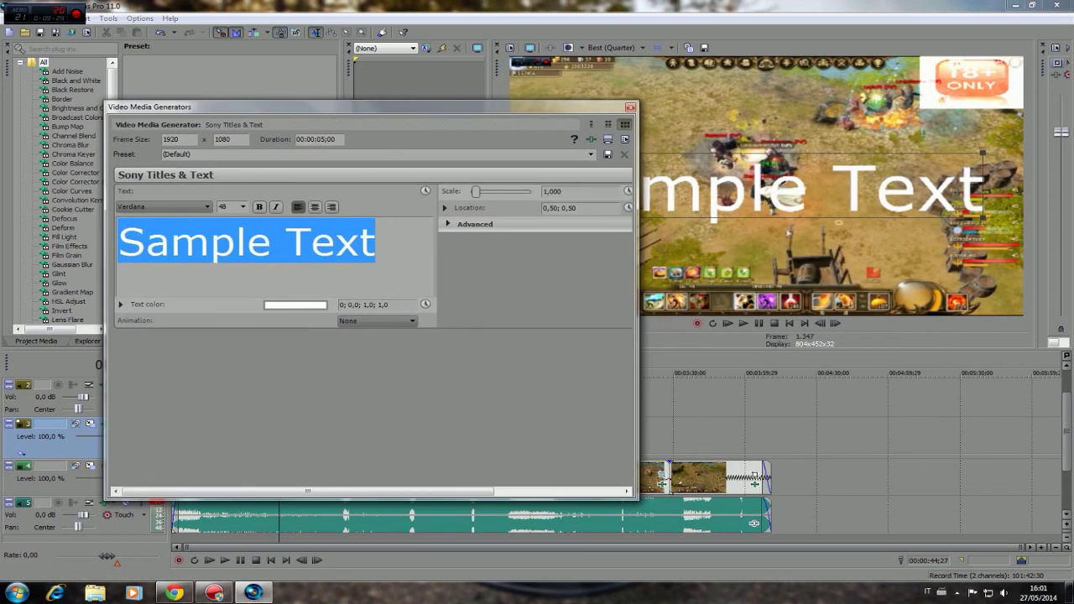
{"action": "type", "text": "Text 1"}
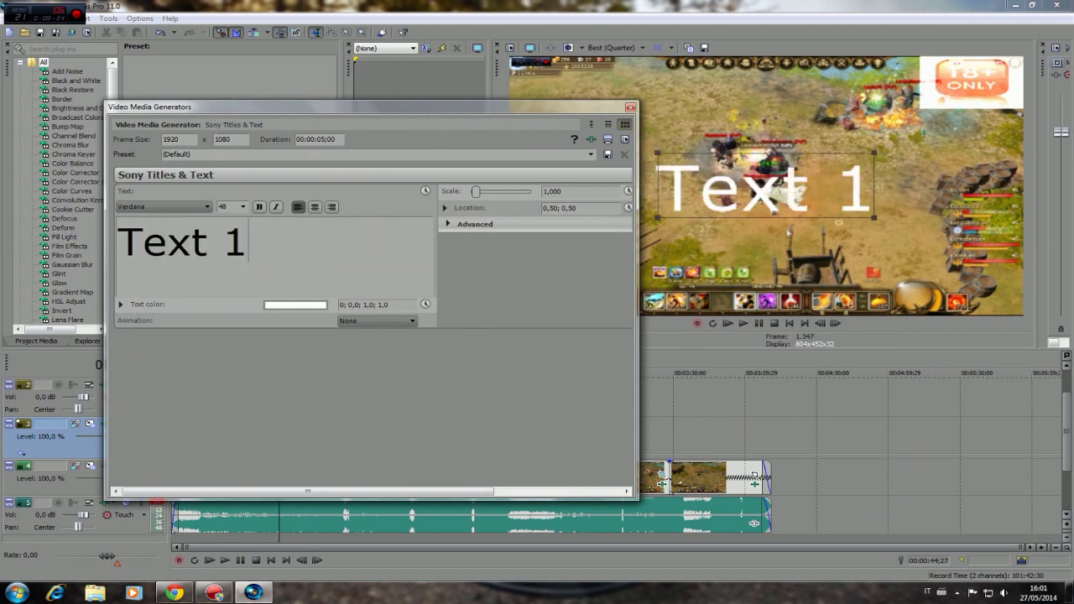
{"action": "left_click_drag", "start_coordinate": [556, 108], "coordinate": [373, 107]}
{"action": "left_click", "coordinate": [448, 106]}
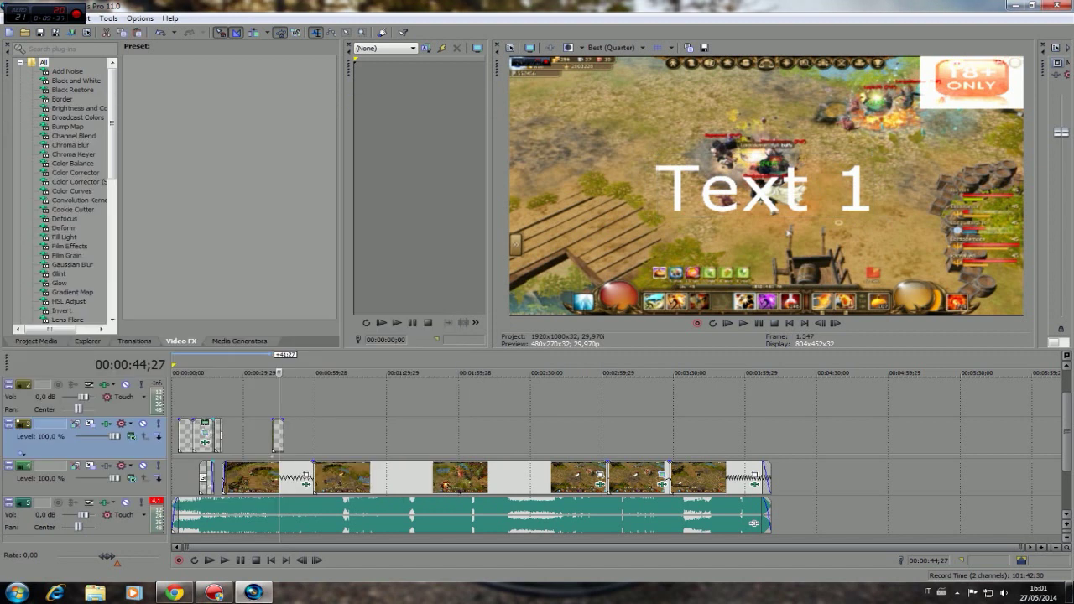
- Reopen the "Text 1" title and set its text color to red (HSV 360; 0,9; 0,93)
{"action": "left_click", "coordinate": [329, 176]}
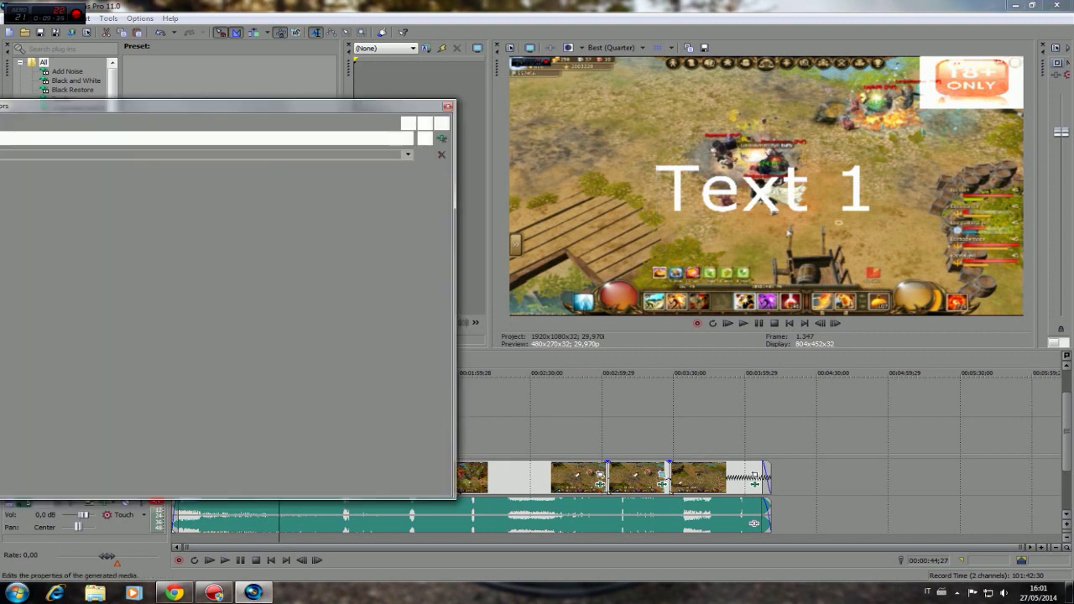
{"action": "left_click", "coordinate": [112, 303]}
{"action": "left_click_drag", "start_coordinate": [162, 442], "coordinate": [162, 334]}
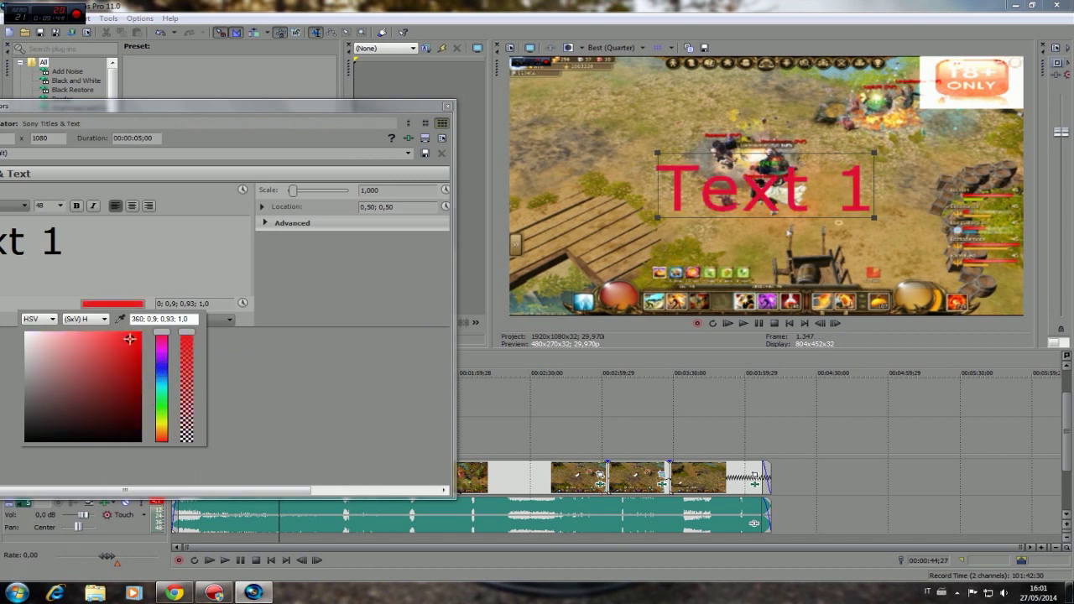
- Reduce the "Text 1" font size to 22 and move the text to location 0,41; 0,58 over the gameplay
{"action": "key", "text": "Escape"}
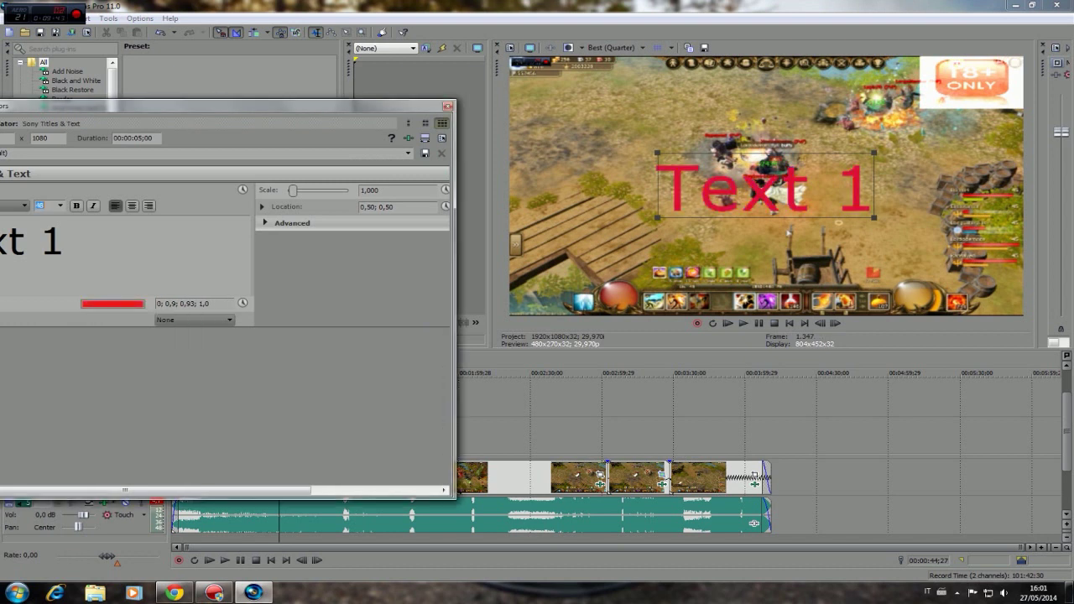
{"action": "left_click_drag", "start_coordinate": [130, 107], "coordinate": [285, 89]}
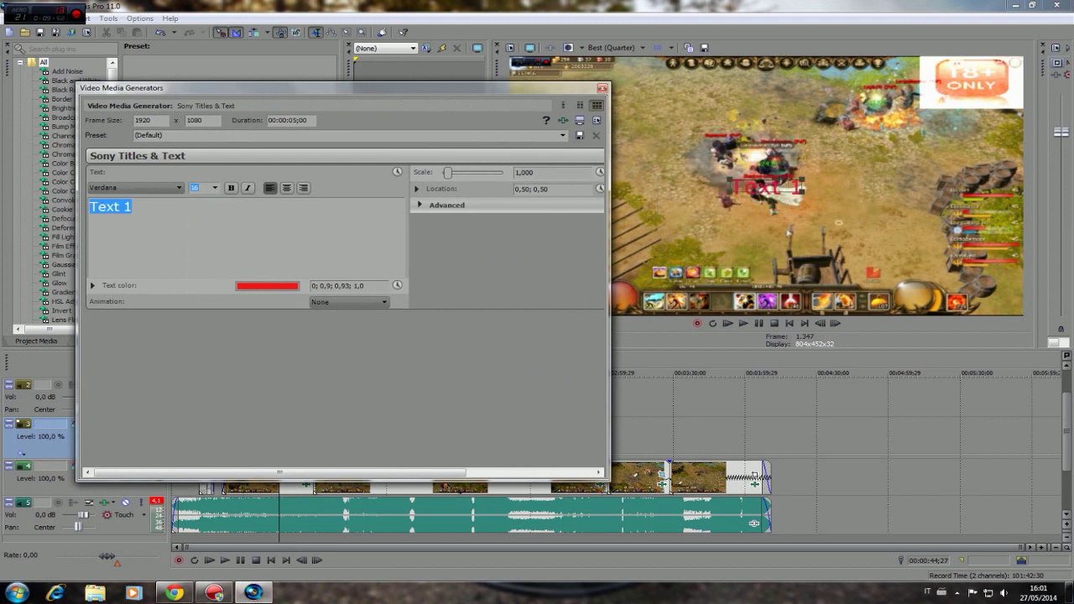
{"action": "left_click_drag", "start_coordinate": [766, 186], "coordinate": [757, 211]}
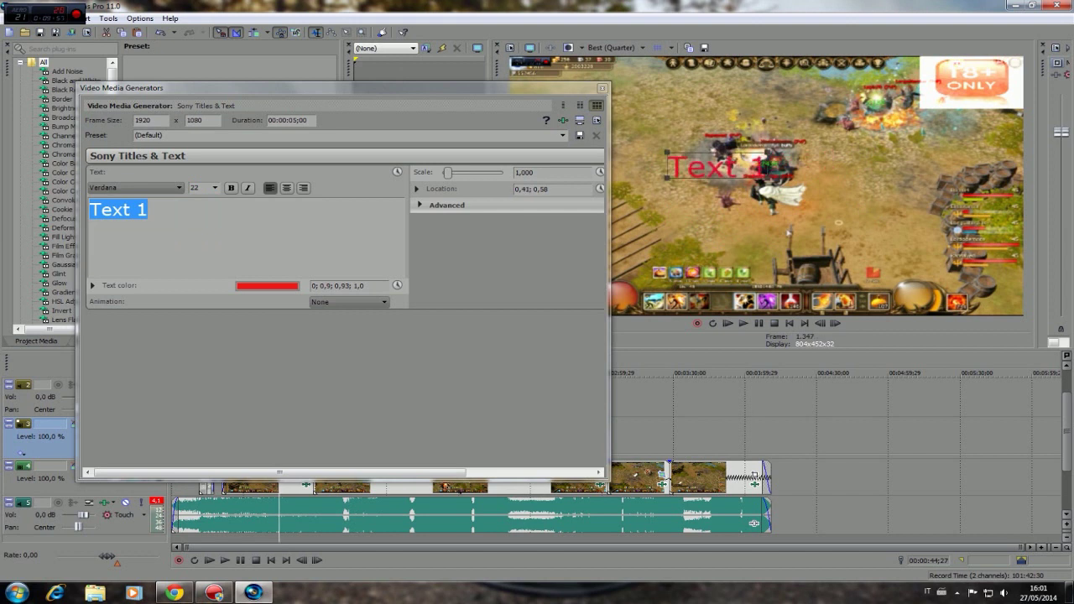
{"action": "left_click", "coordinate": [601, 88]}
{"action": "left_click", "coordinate": [309, 280]}
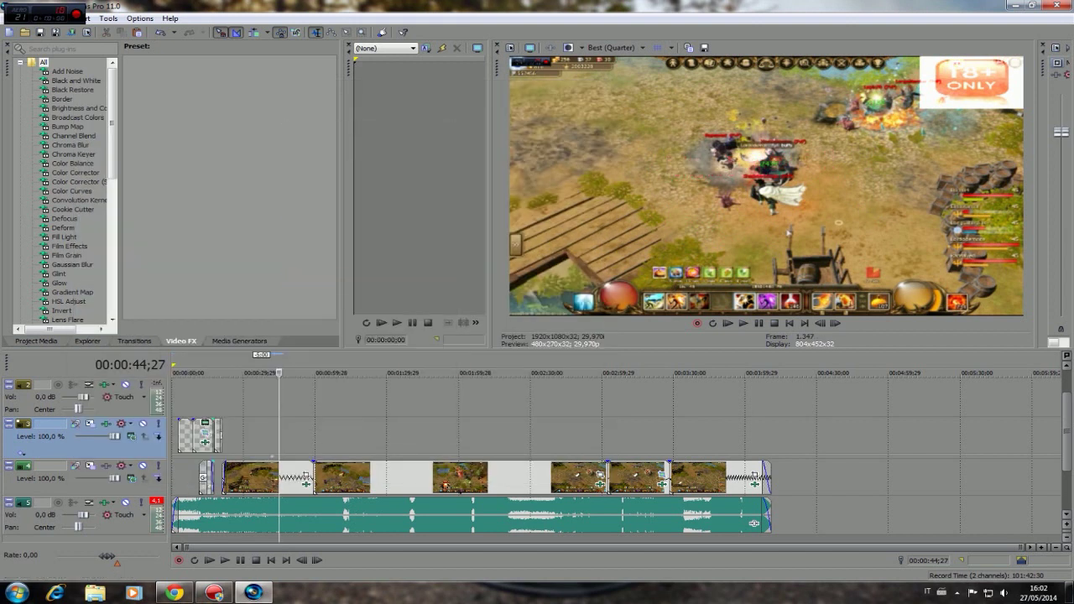
- Return to the start of the timeline and choose the Windows Media Video V11 render template 5 Mbps HD 720-25p Video
{"action": "key", "text": "ctrl+Home"}
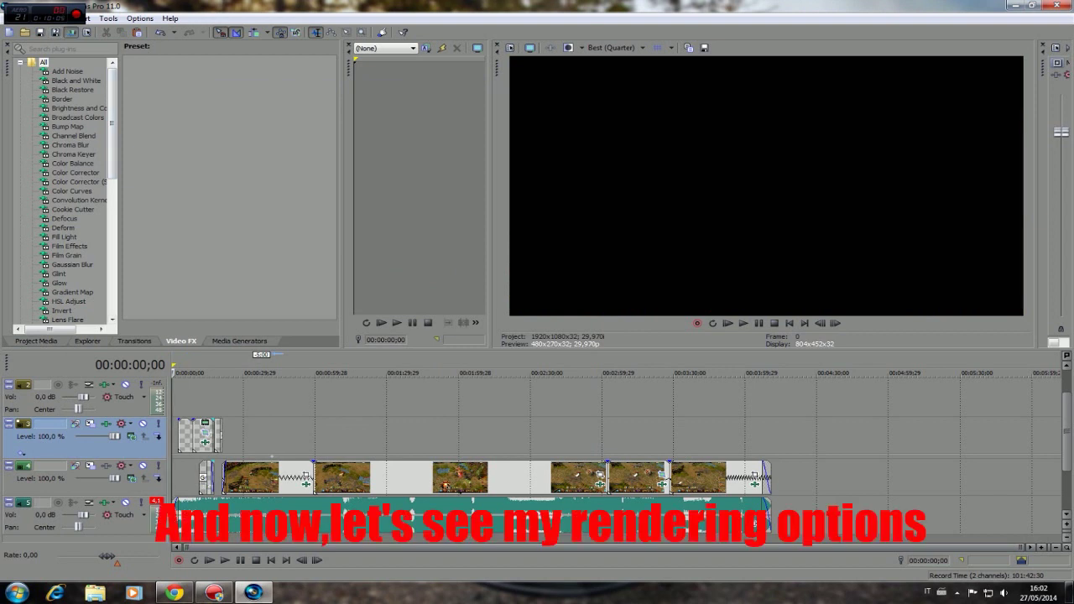
{"action": "left_click", "coordinate": [72, 32]}
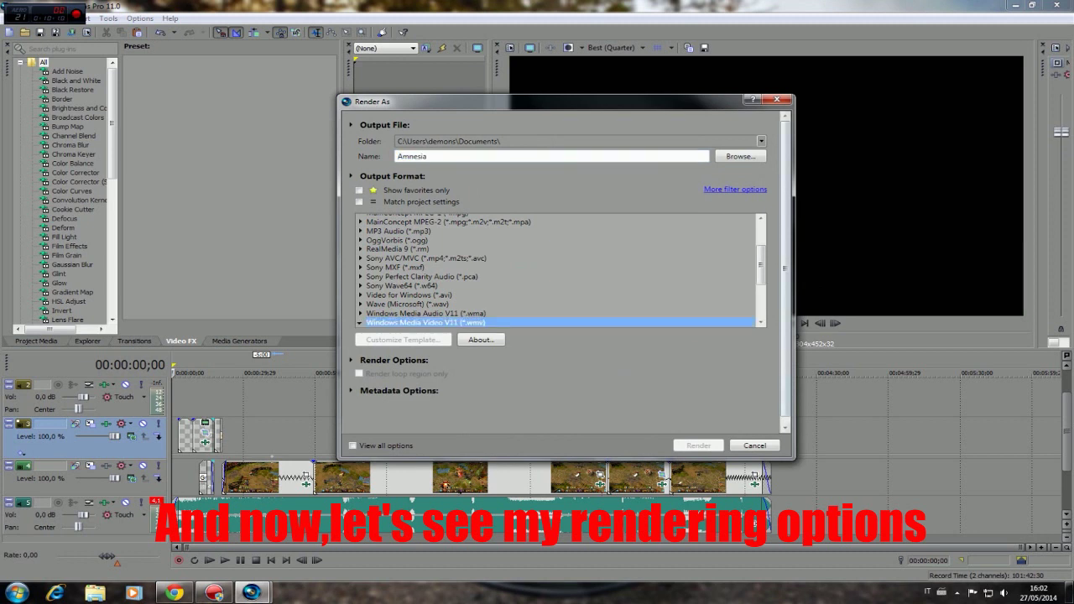
{"action": "scroll", "coordinate": [558, 271], "scroll_direction": "down", "scroll_amount": 2}
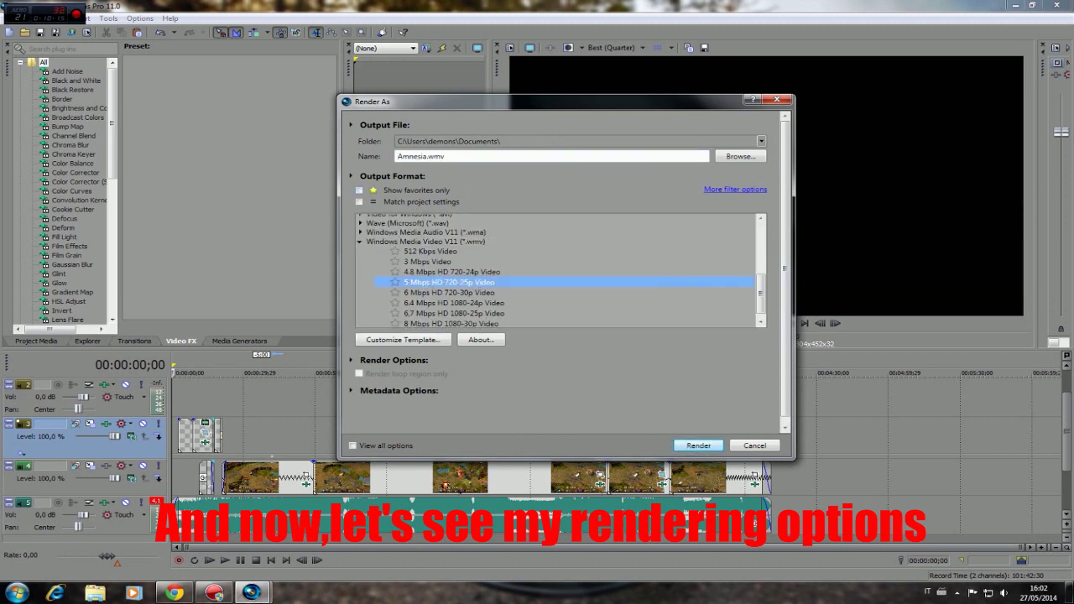
- Customize the render template with 320 kbps, 44 kHz, stereo CBR audio and Best video rendering quality
{"action": "left_click", "coordinate": [403, 340]}
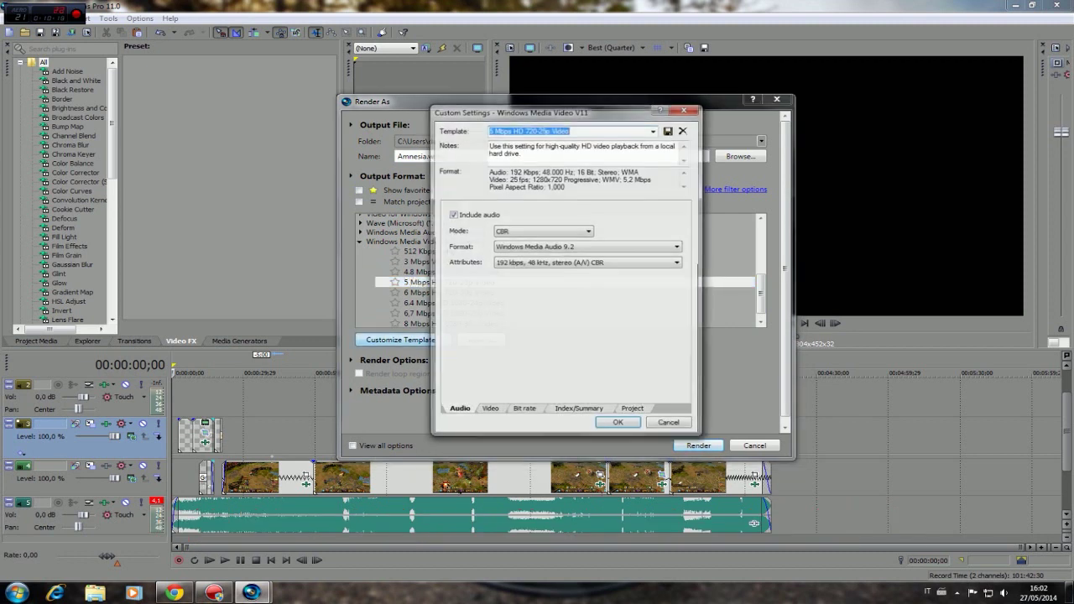
{"action": "left_click", "coordinate": [589, 264]}
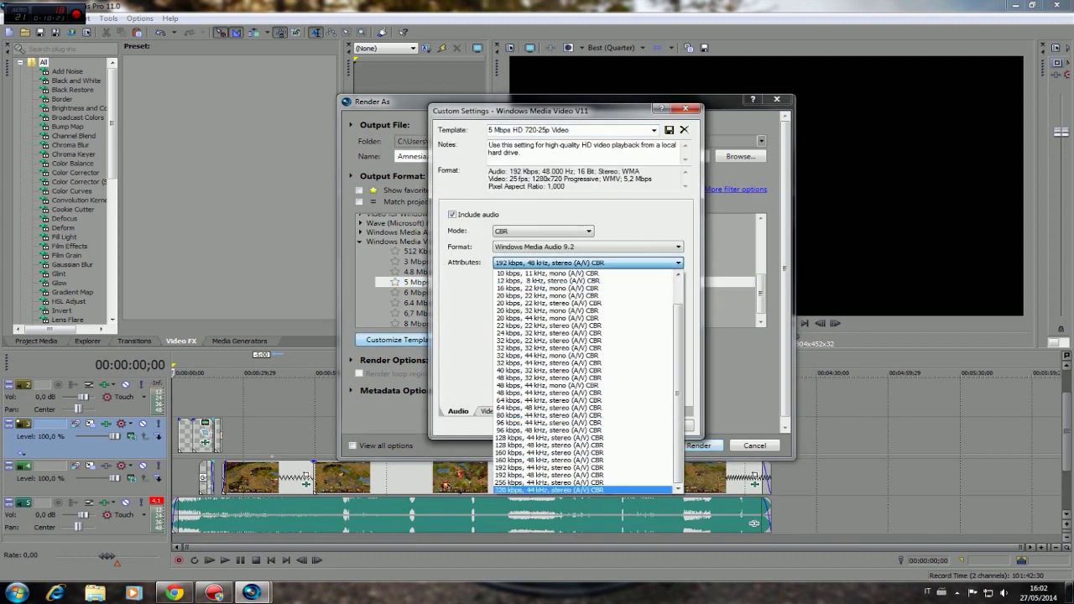
{"action": "left_click", "coordinate": [545, 489]}
{"action": "left_click", "coordinate": [490, 411]}
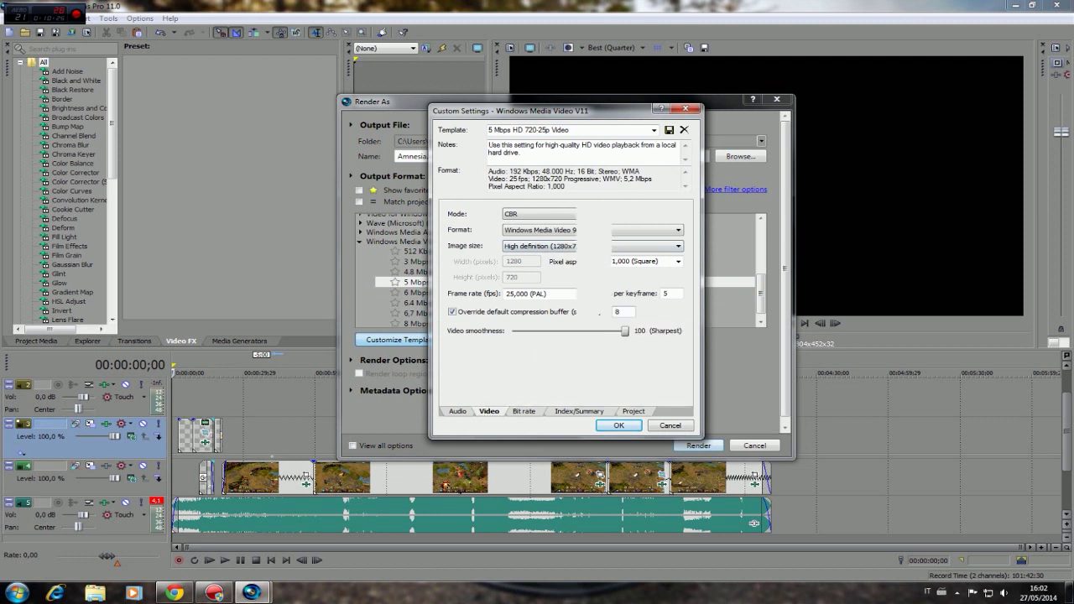
{"action": "left_click", "coordinate": [579, 411]}
{"action": "left_click", "coordinate": [633, 411]}
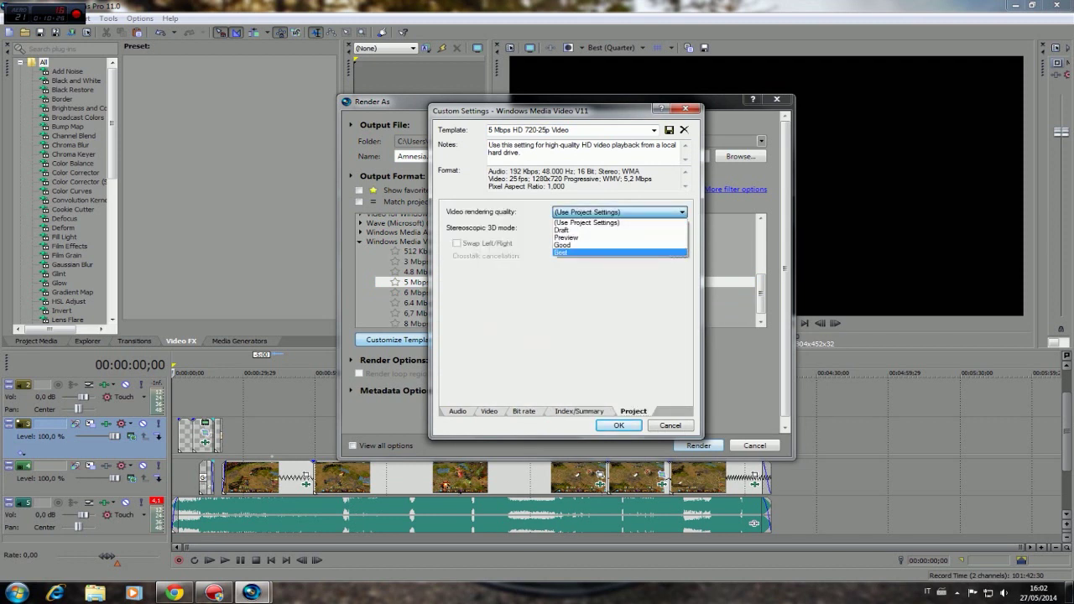
{"action": "key", "text": "Return"}
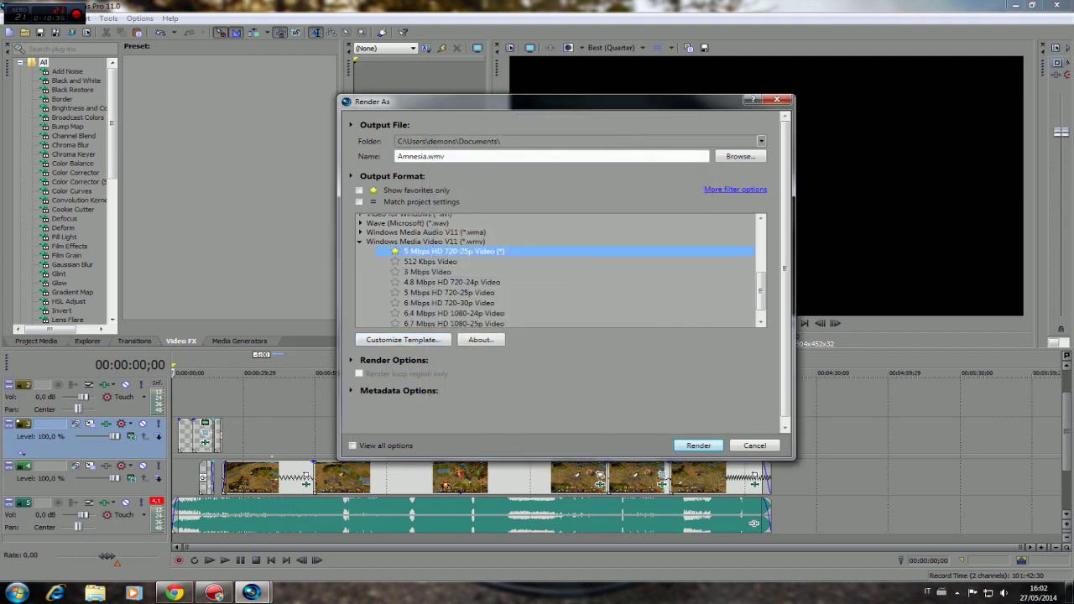
- Name the output file "Tutorial video youtube" instead of overwriting Amnesia.wmv, and start the render
{"action": "key", "text": "Return"}
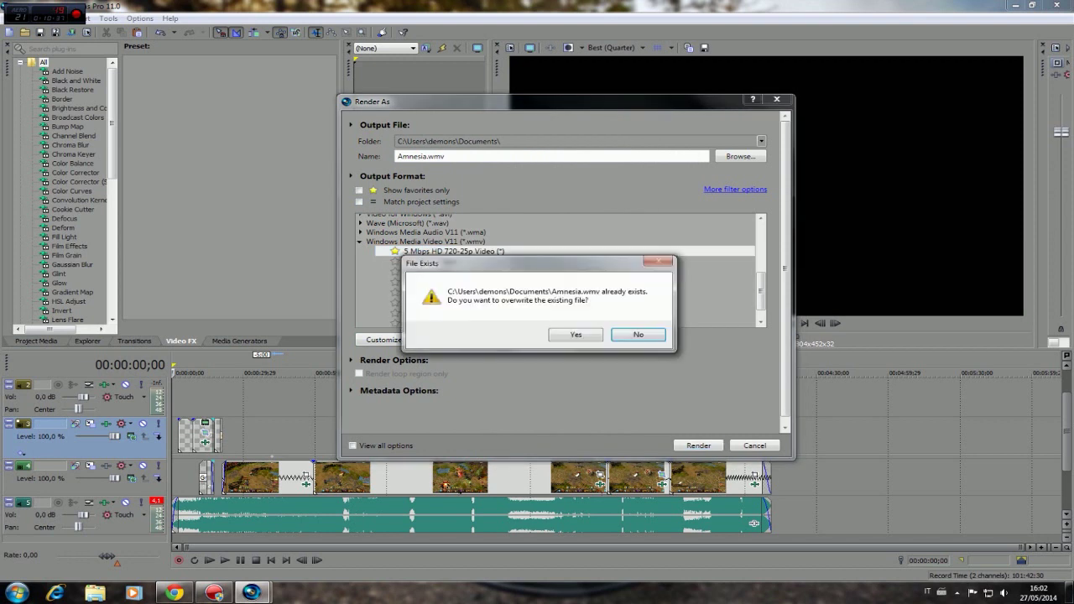
{"action": "key", "text": "Return"}
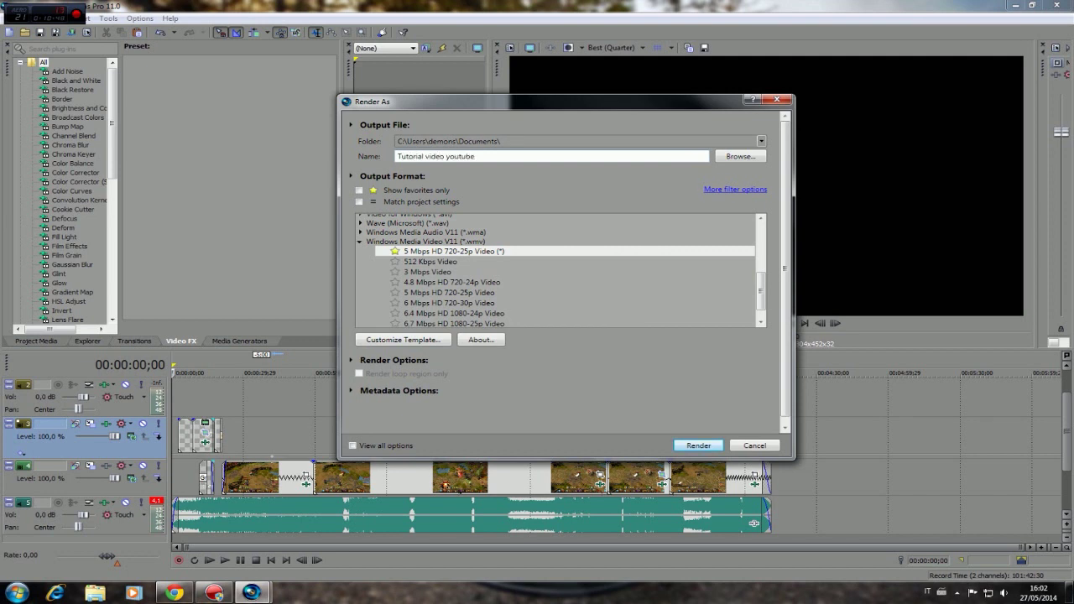
{"action": "key", "text": "Return"}
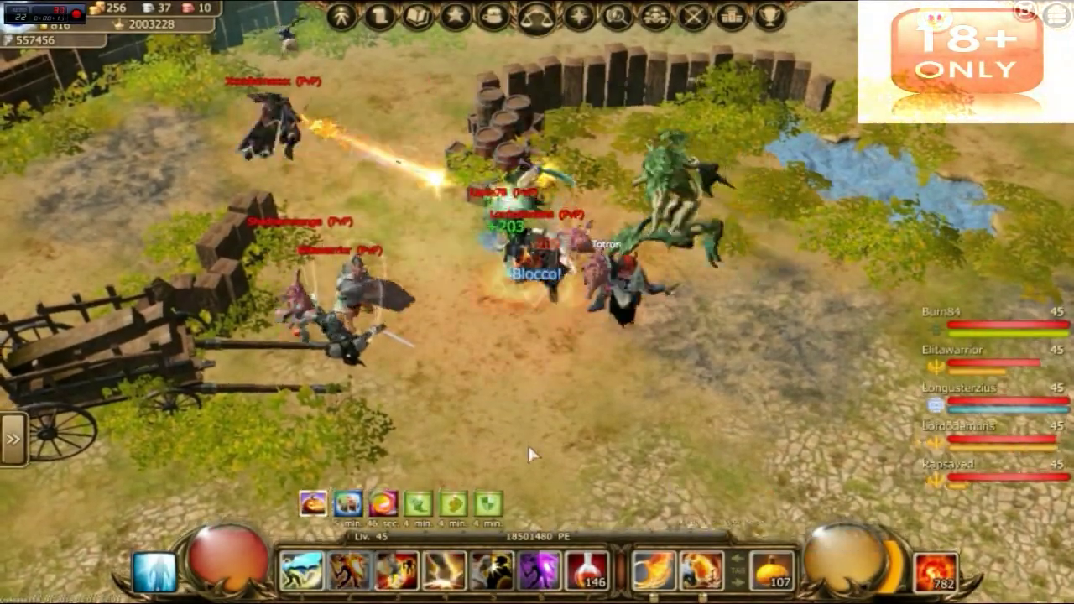
{"action": "key", "text": "4"}
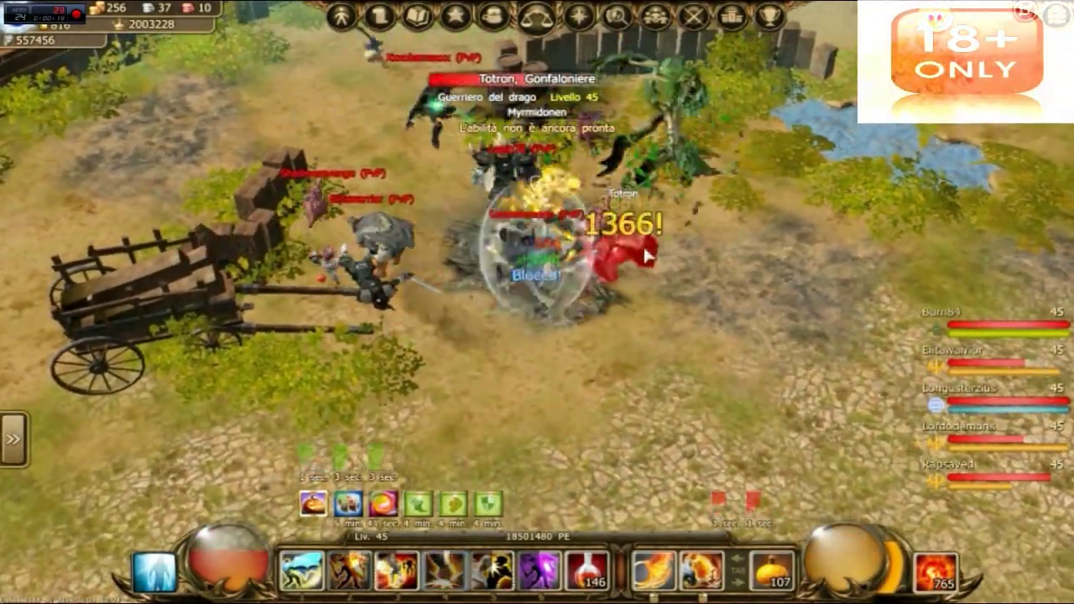
{"action": "key", "text": "Return"}
{"action": "type", "text": "bello comba"}
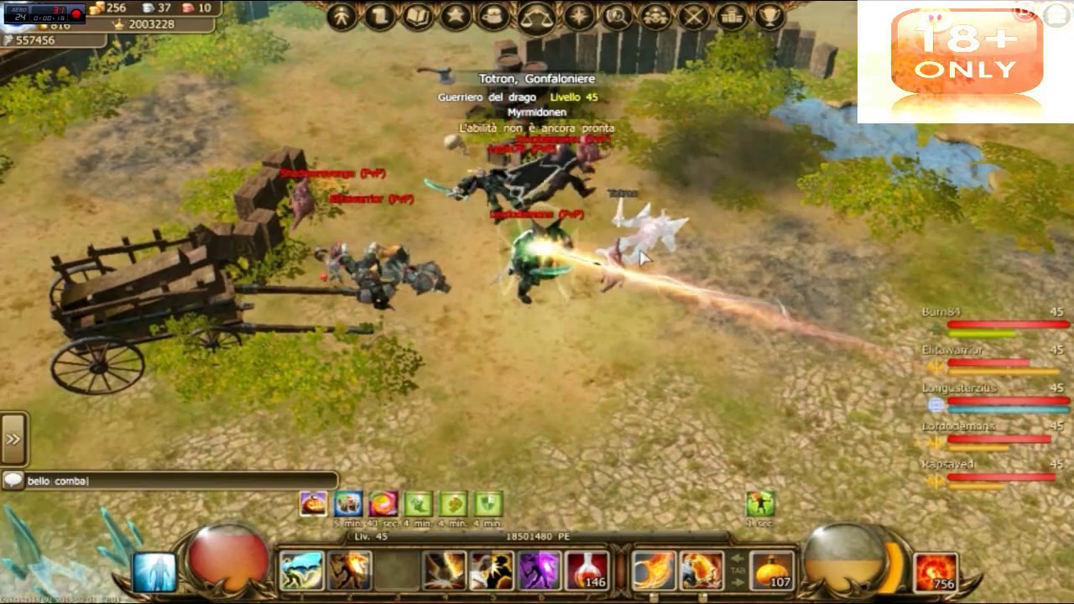
{"action": "type", "text": "ttere come mate e te lapin!"}
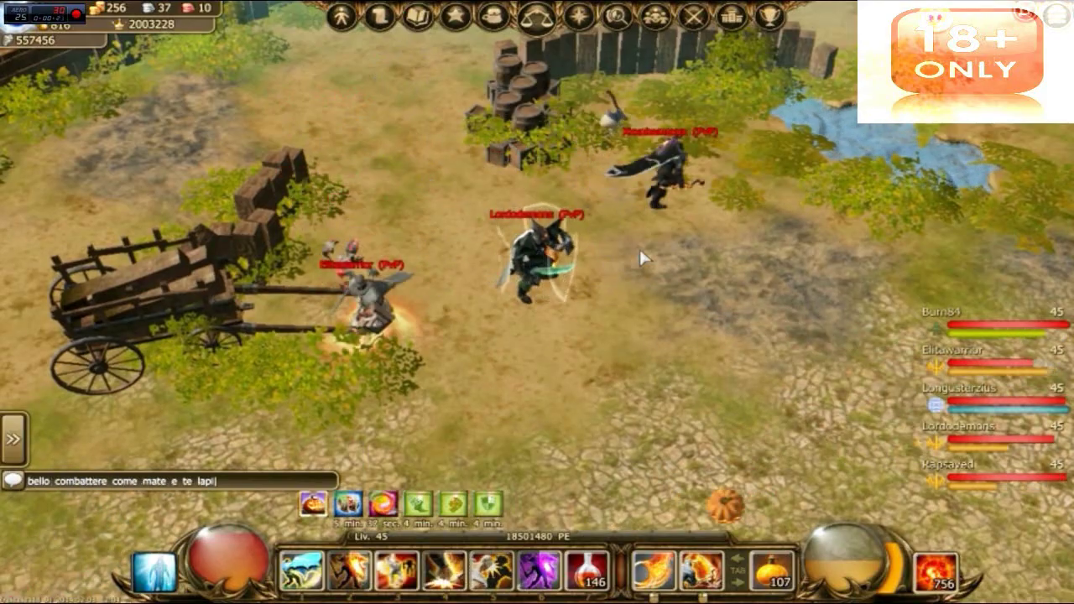
{"action": "key", "text": "Return"}
{"action": "left_click", "coordinate": [559, 434]}
{"action": "left_click", "coordinate": [444, 499]}
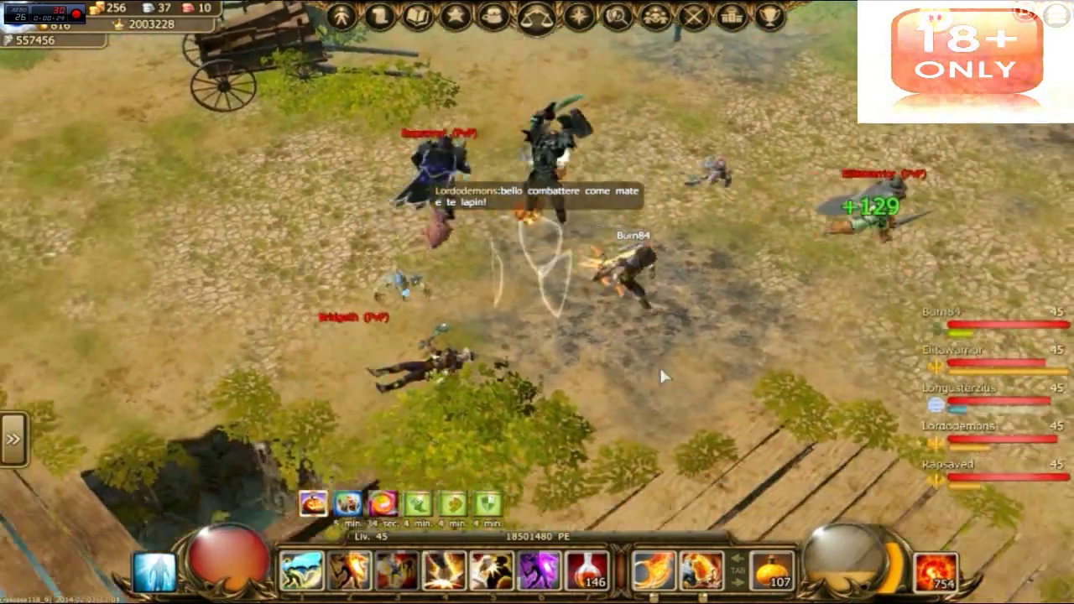
{"action": "left_click", "coordinate": [667, 369]}
{"action": "key", "text": "4"}
{"action": "left_click", "coordinate": [823, 324]}
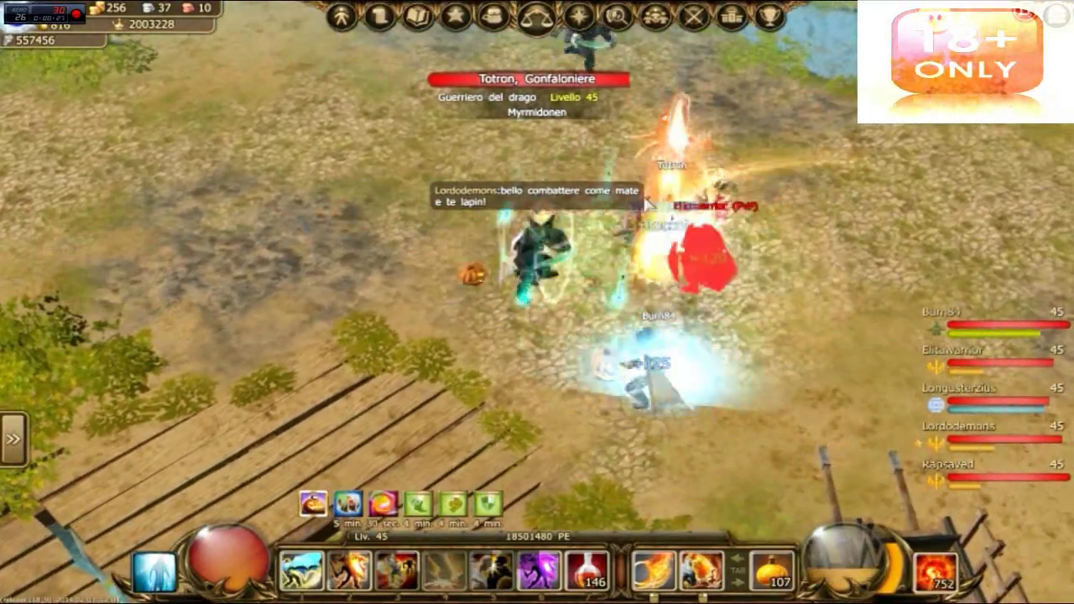
{"action": "left_click", "coordinate": [743, 206]}
{"action": "left_click", "coordinate": [731, 289]}
{"action": "left_click", "coordinate": [744, 308]}
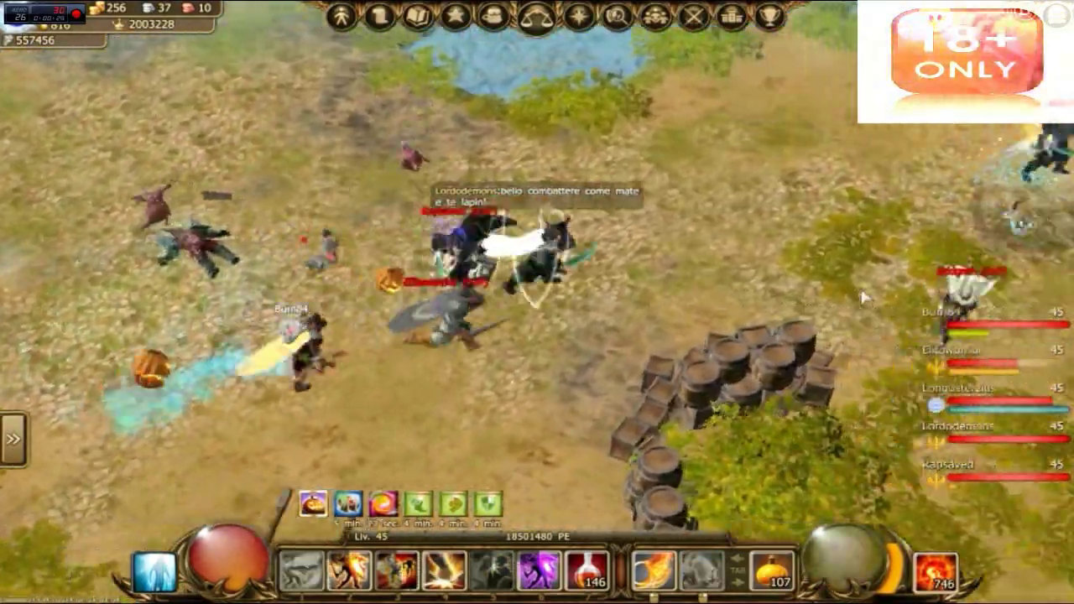
{"action": "left_click", "coordinate": [458, 441]}
{"action": "left_click", "coordinate": [501, 436]}
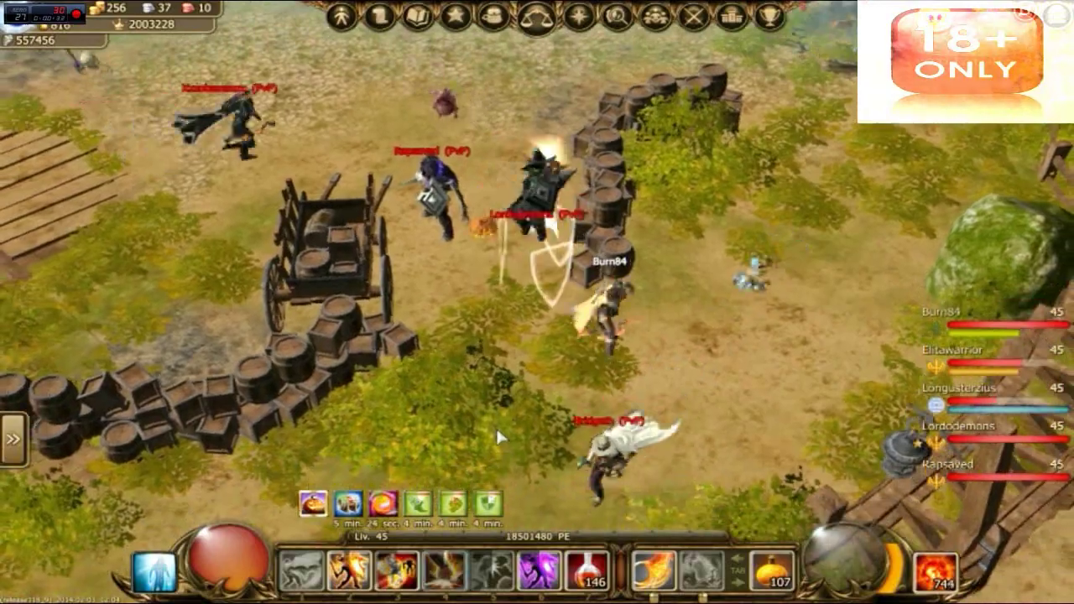
{"action": "key", "text": "2"}
{"action": "left_click", "coordinate": [546, 411]}
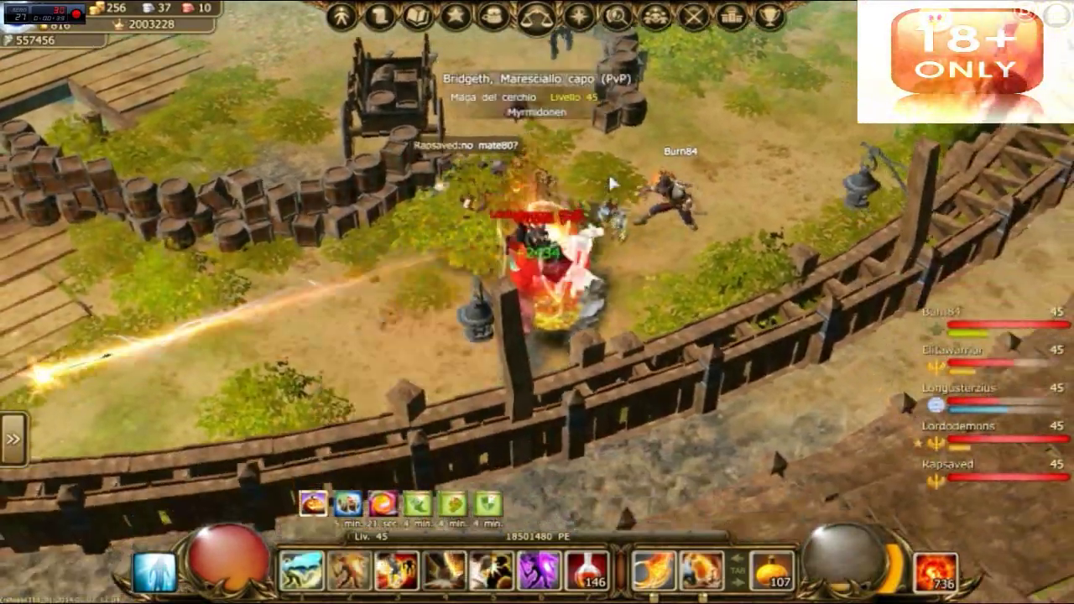
{"action": "key", "text": "Return"}
{"action": "type", "text": "I'm fighting like he"}
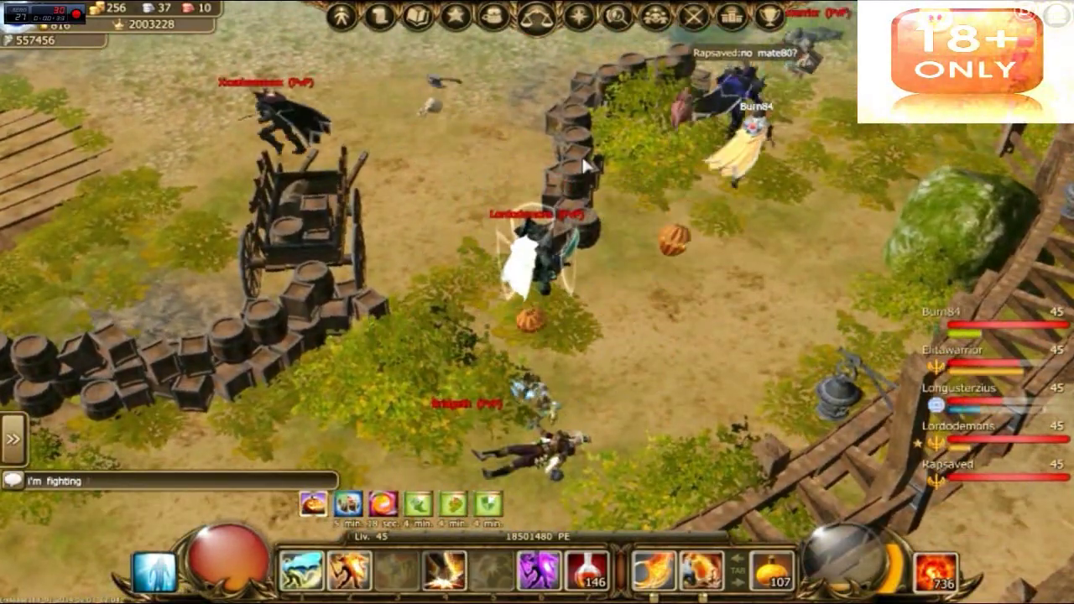
{"action": "key", "text": "Return"}
{"action": "key", "text": "Return"}
{"action": "type", "text": "full buffs"}
{"action": "key", "text": "Return"}
{"action": "left_click", "coordinate": [446, 179]}
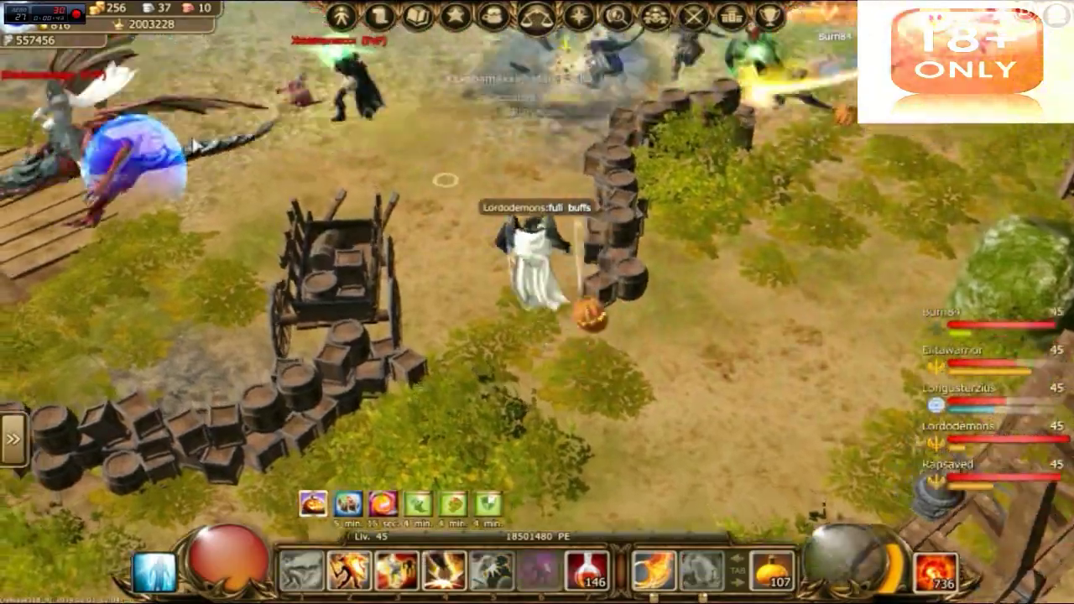
{"action": "left_click", "coordinate": [540, 297]}
{"action": "left_click", "coordinate": [544, 358]}
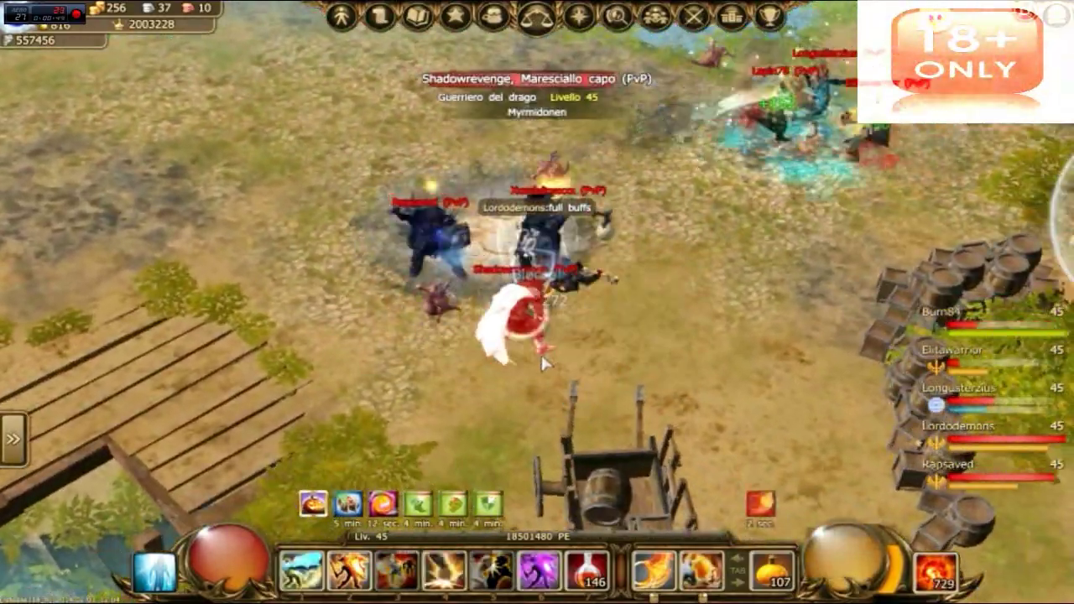
{"action": "left_click", "coordinate": [657, 307]}
{"action": "left_click", "coordinate": [688, 227]}
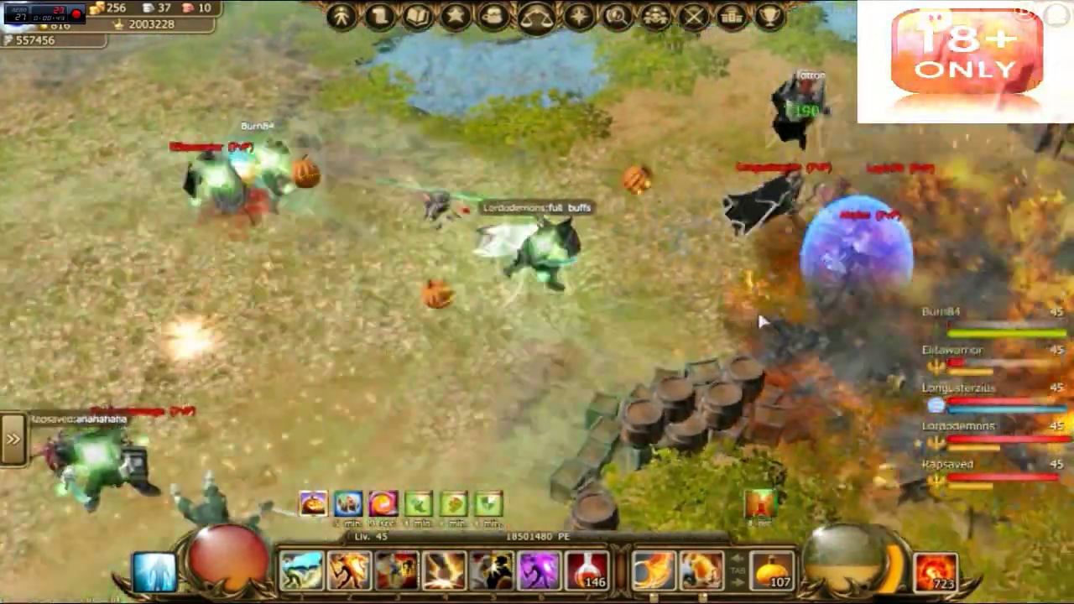
{"action": "key", "text": "2"}
{"action": "left_click", "coordinate": [667, 172]}
{"action": "left_click", "coordinate": [635, 225]}
{"action": "key", "text": "4"}
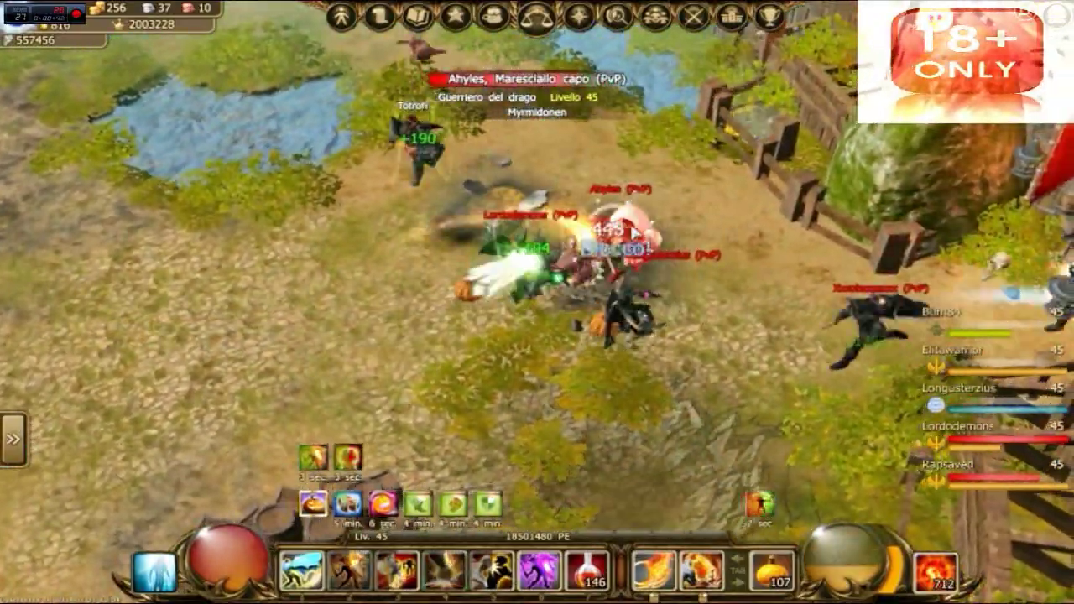
{"action": "left_click", "coordinate": [507, 150]}
{"action": "key", "text": "6"}
{"action": "left_click", "coordinate": [677, 330]}
{"action": "left_click", "coordinate": [88, 341]}
{"action": "key", "text": "5"}
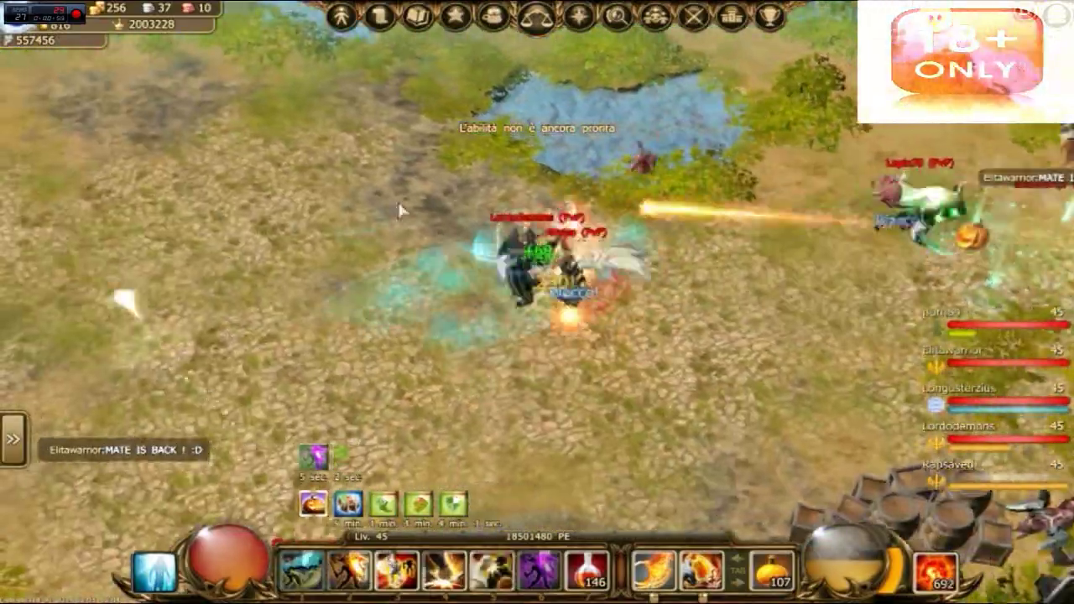
{"action": "key", "text": "3"}
{"action": "left_click", "coordinate": [359, 343]}
{"action": "left_click", "coordinate": [28, 233]}
{"action": "left_click", "coordinate": [761, 204]}
{"action": "key", "text": "4"}
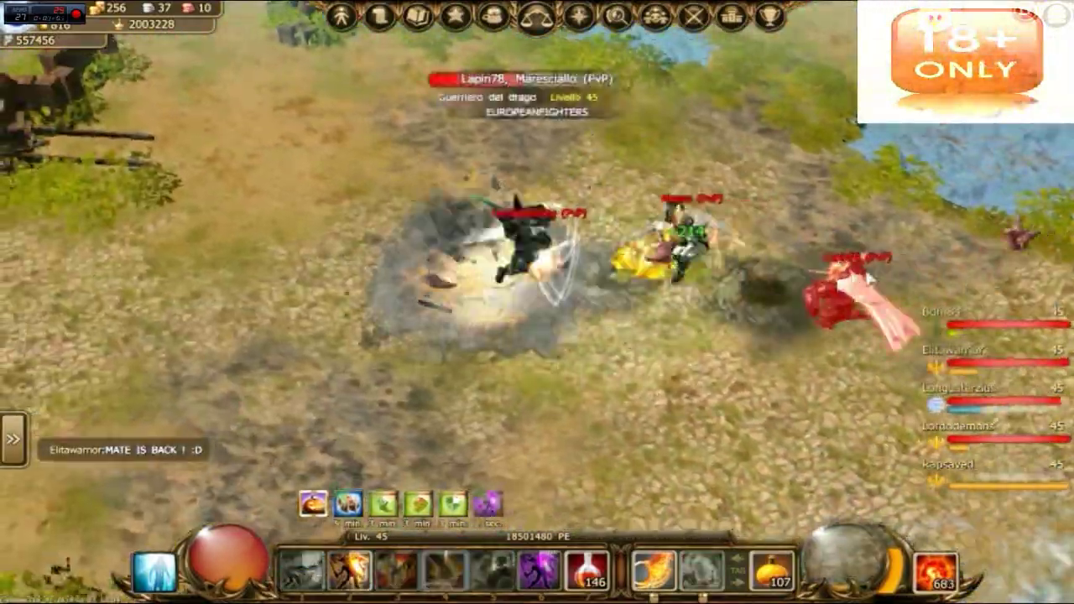
{"action": "left_click", "coordinate": [671, 285]}
{"action": "left_click", "coordinate": [389, 369]}
{"action": "left_click", "coordinate": [401, 172]}
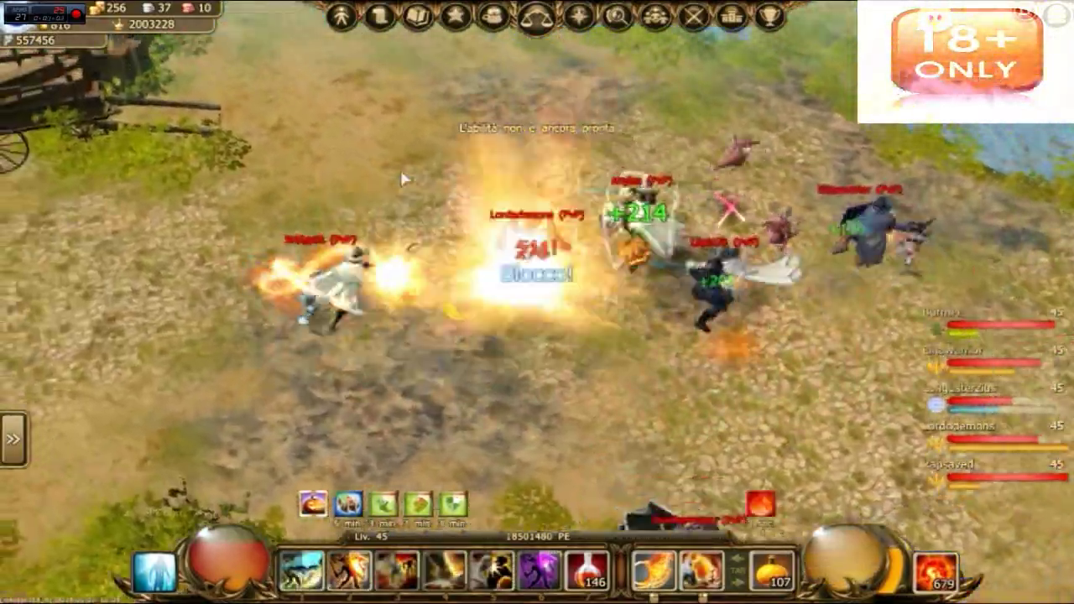
{"action": "left_click", "coordinate": [690, 154]}
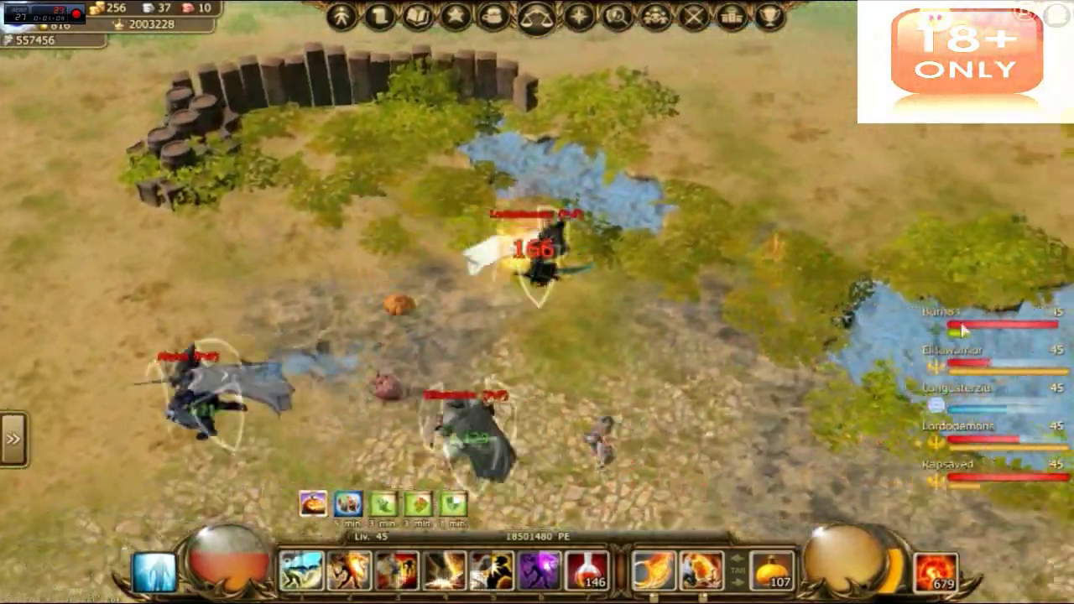
{"action": "key", "text": "1"}
{"action": "left_click", "coordinate": [284, 283]}
{"action": "left_click", "coordinate": [342, 387]}
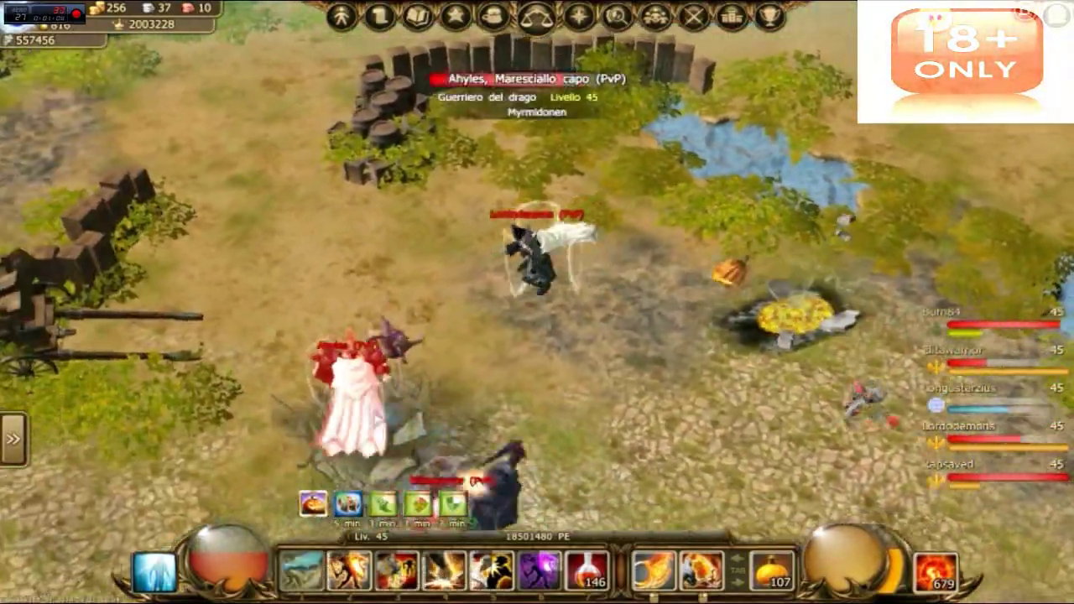
{"action": "left_click", "coordinate": [606, 366]}
{"action": "left_click", "coordinate": [457, 337]}
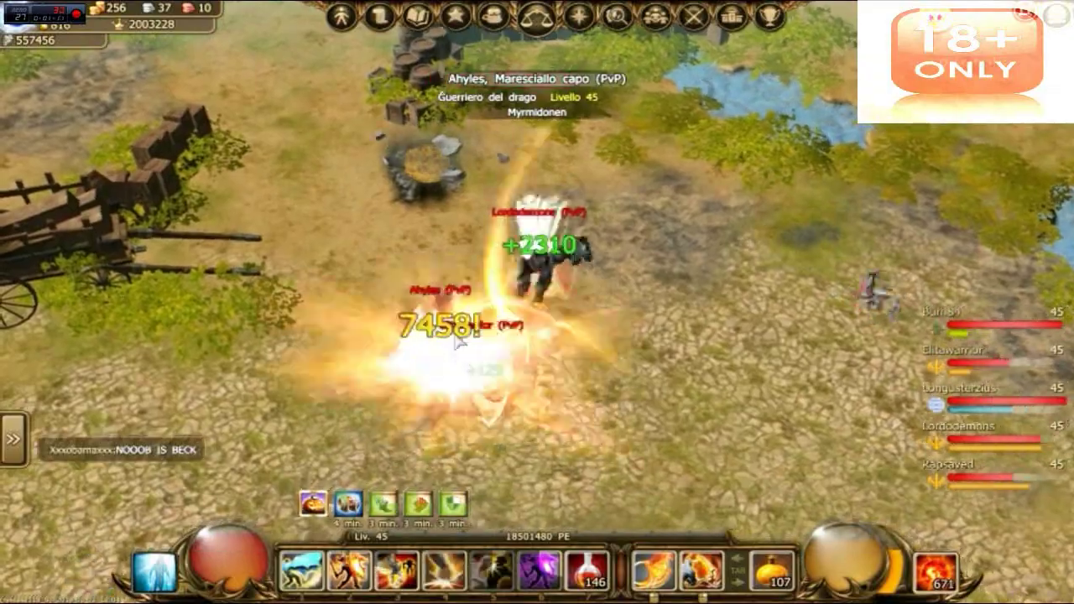
{"action": "left_click", "coordinate": [589, 430]}
{"action": "left_click", "coordinate": [515, 426]}
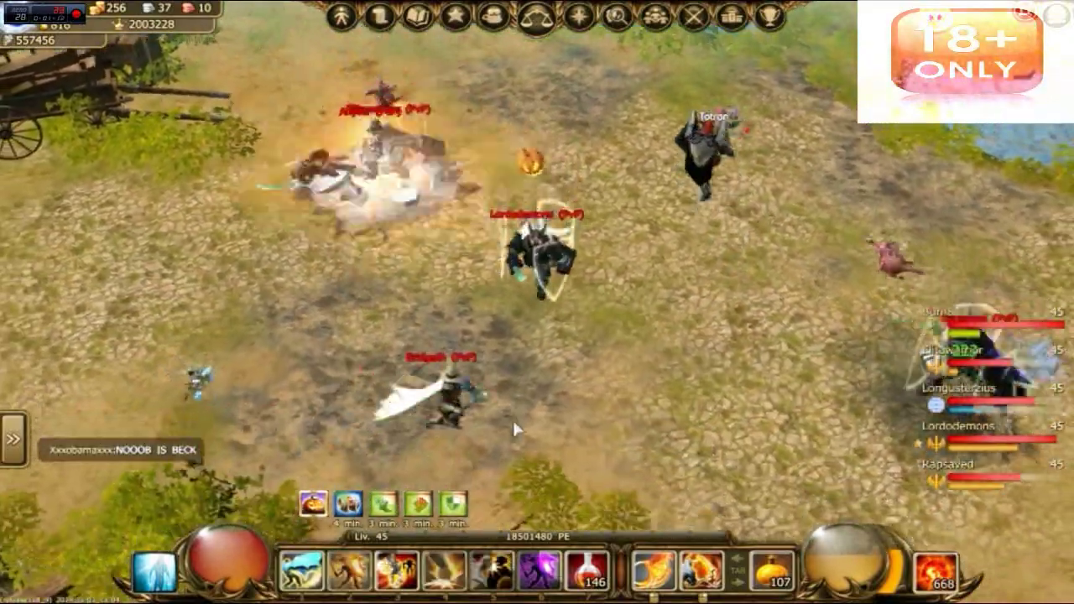
{"action": "left_click", "coordinate": [401, 322]}
{"action": "left_click", "coordinate": [394, 254]}
{"action": "key", "text": "3"}
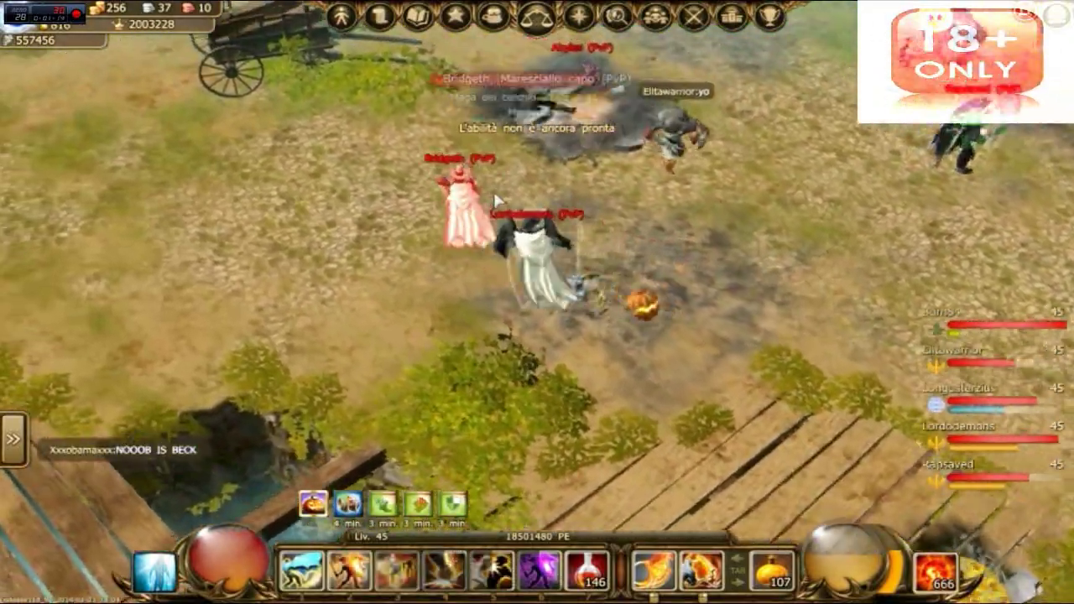
{"action": "left_click", "coordinate": [466, 210]}
{"action": "left_click", "coordinate": [382, 169]}
{"action": "left_click", "coordinate": [281, 206]}
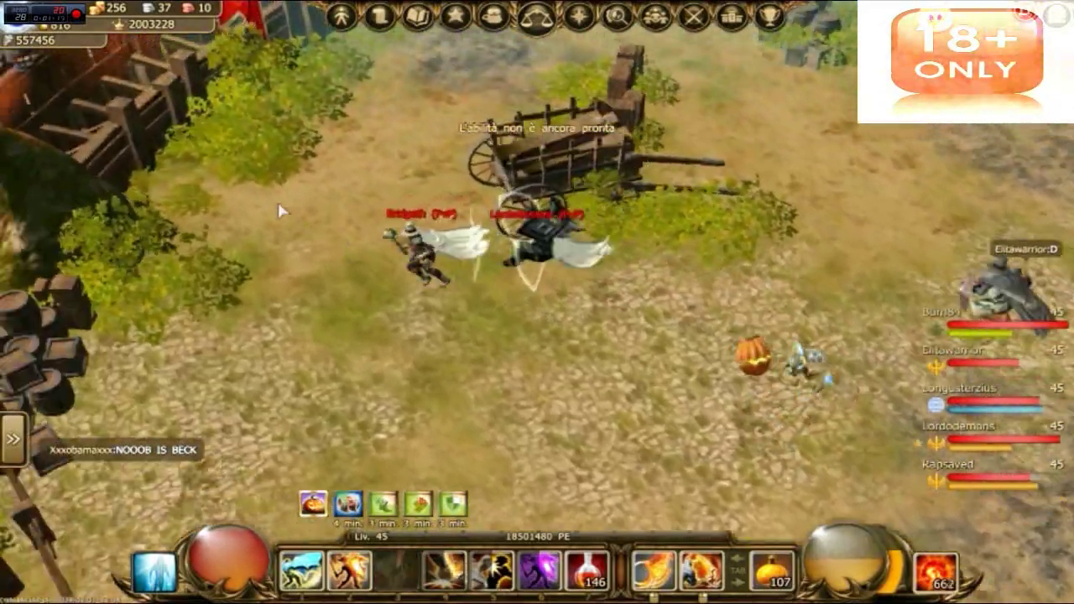
{"action": "left_click", "coordinate": [495, 470]}
{"action": "key", "text": "1"}
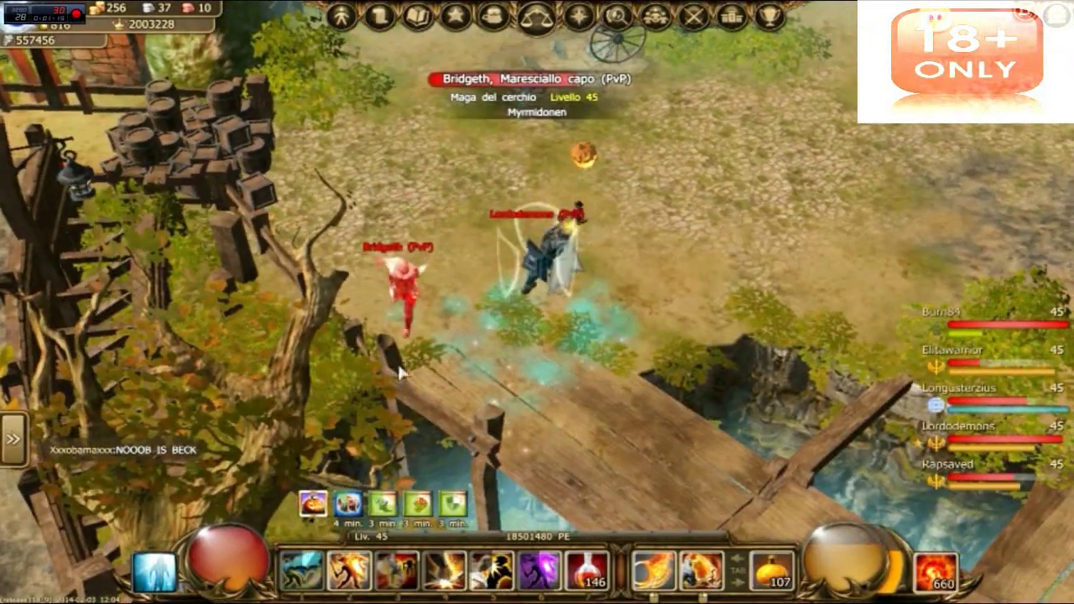